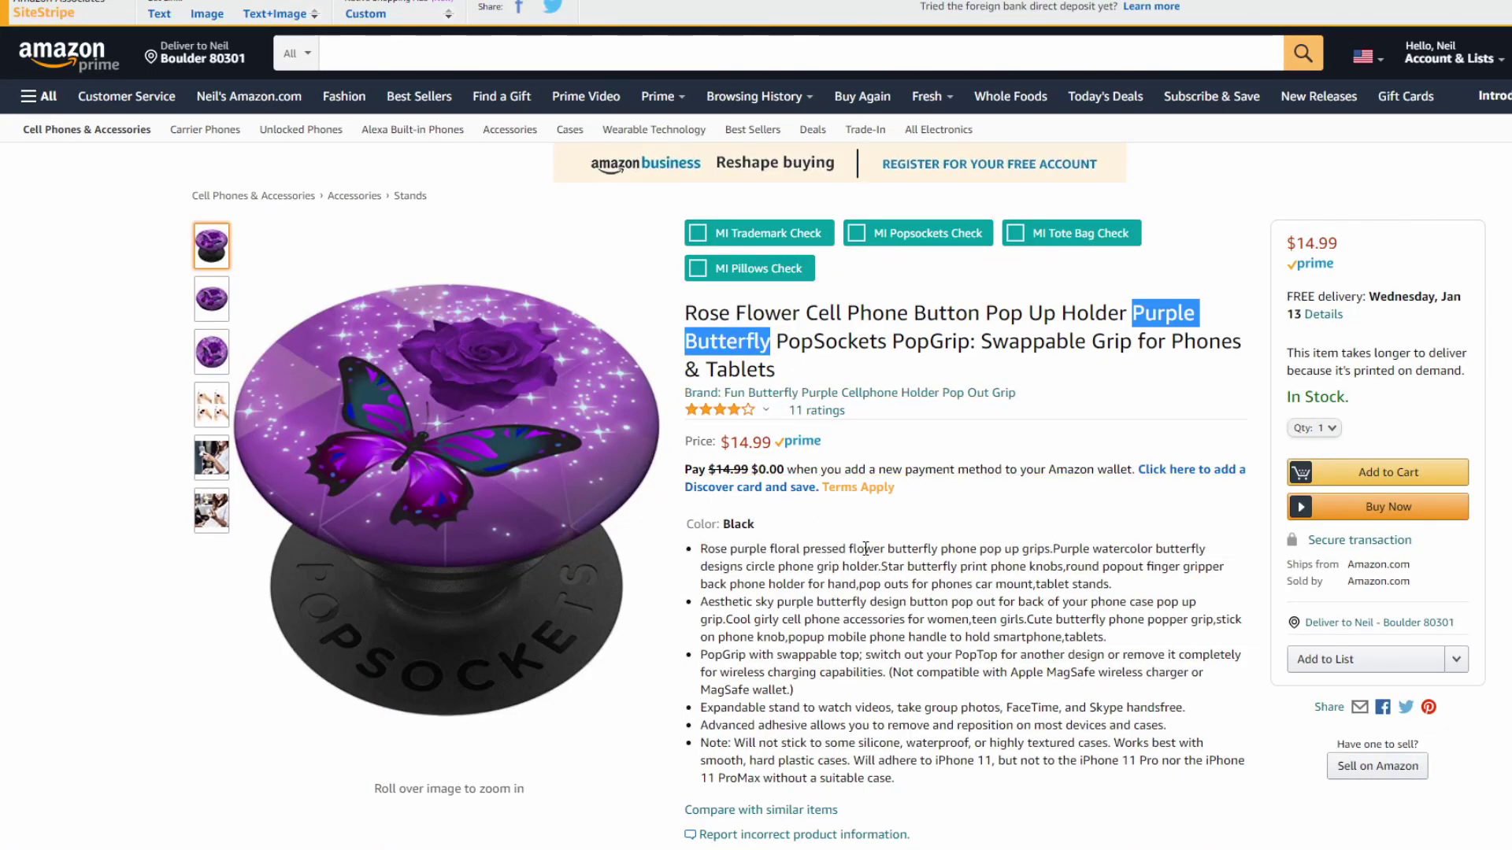
Examine the butterfly design phrases in the first bullet point of the Rose Flower PopSockets listing on Amazon.
drag(804, 549, 940, 549)
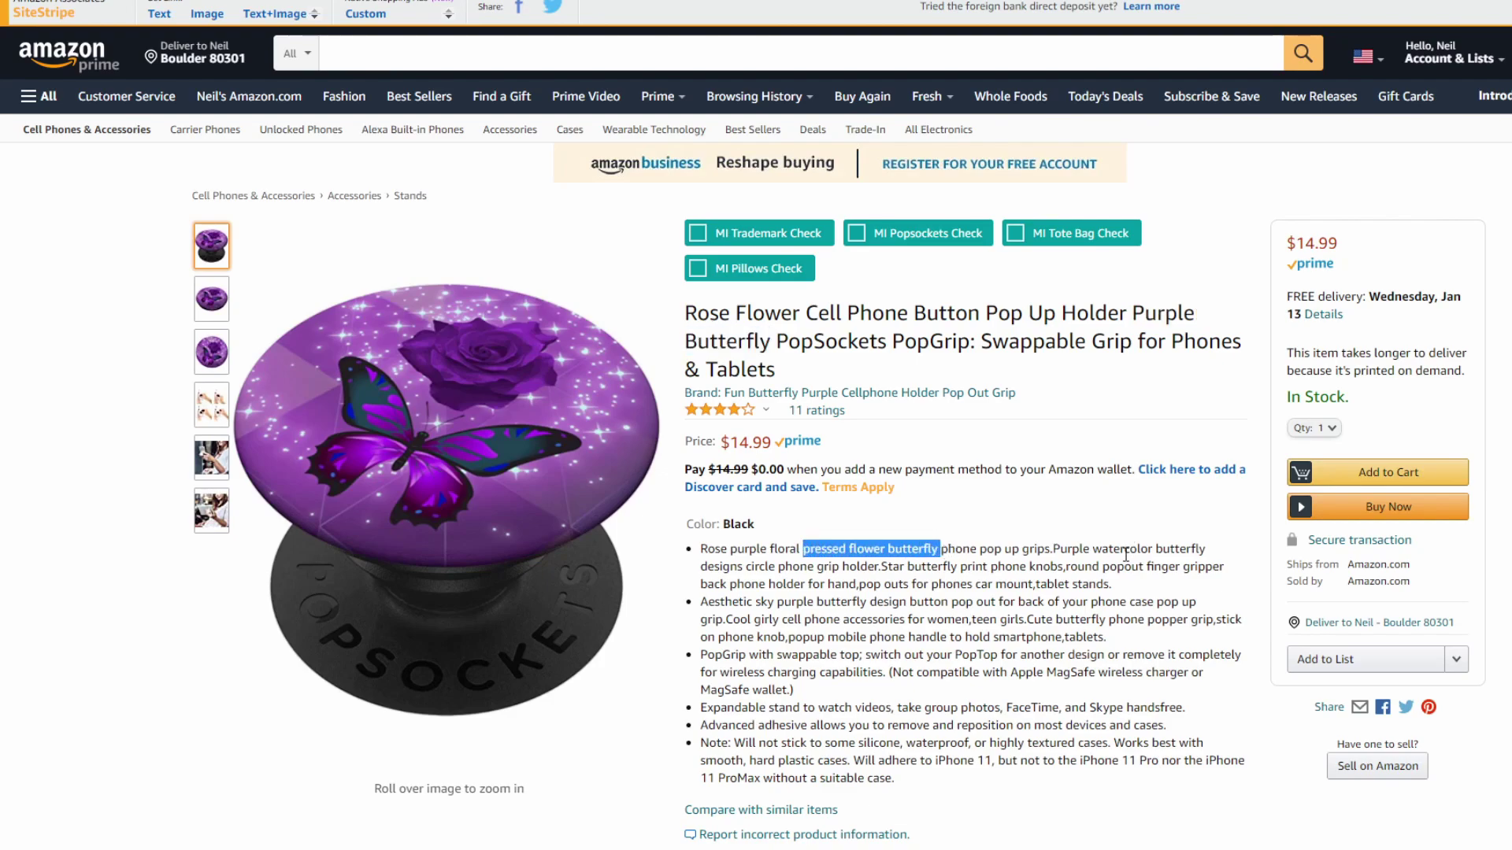
drag(1093, 551, 744, 574)
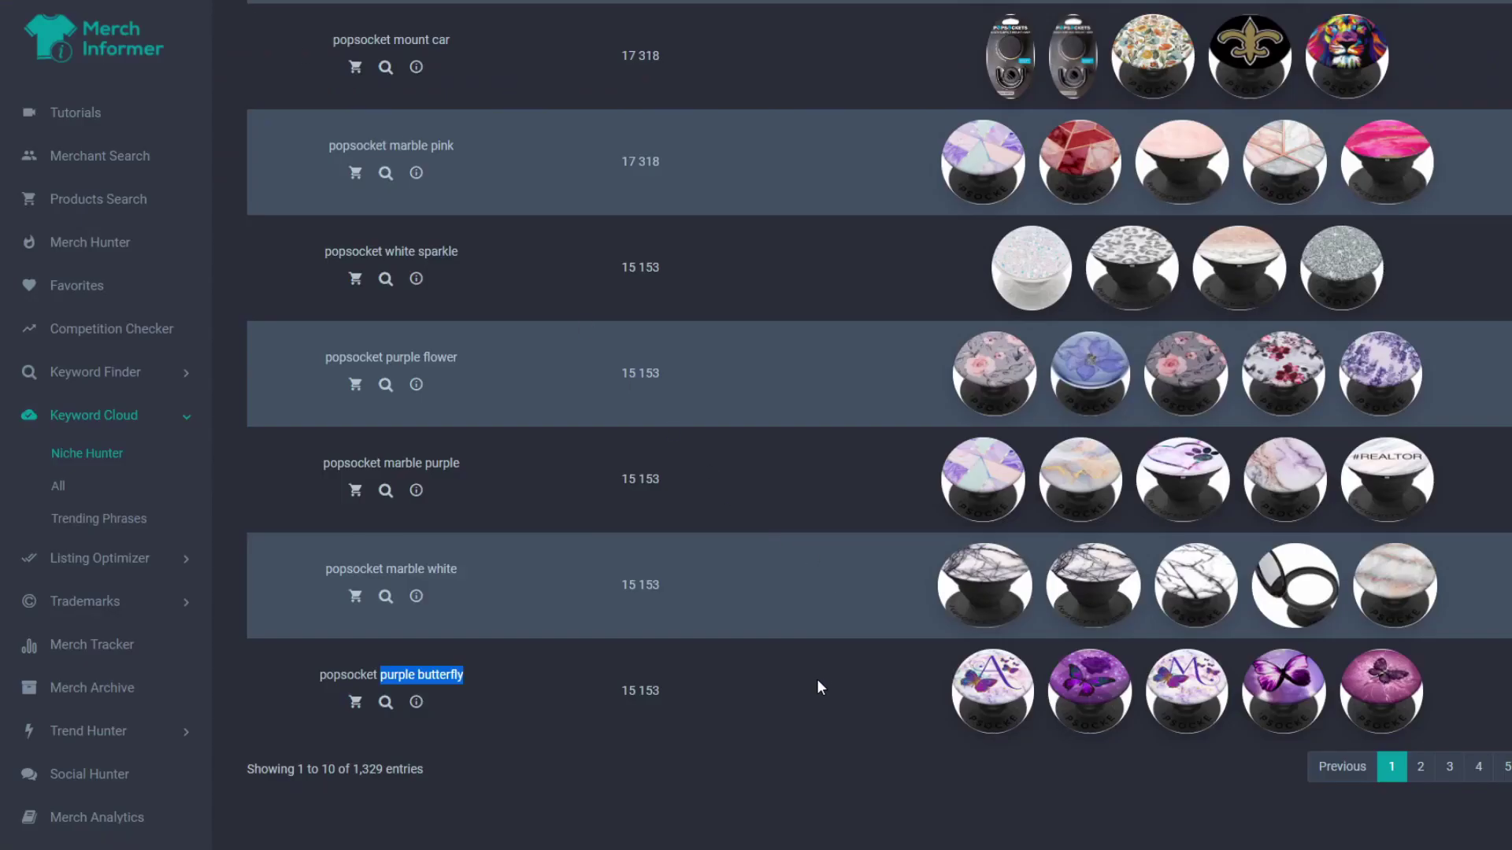
In Merch Informer, search US products for "popsocket purple butterfly" in the Popsockets category and stop loading more items.
click(783, 704)
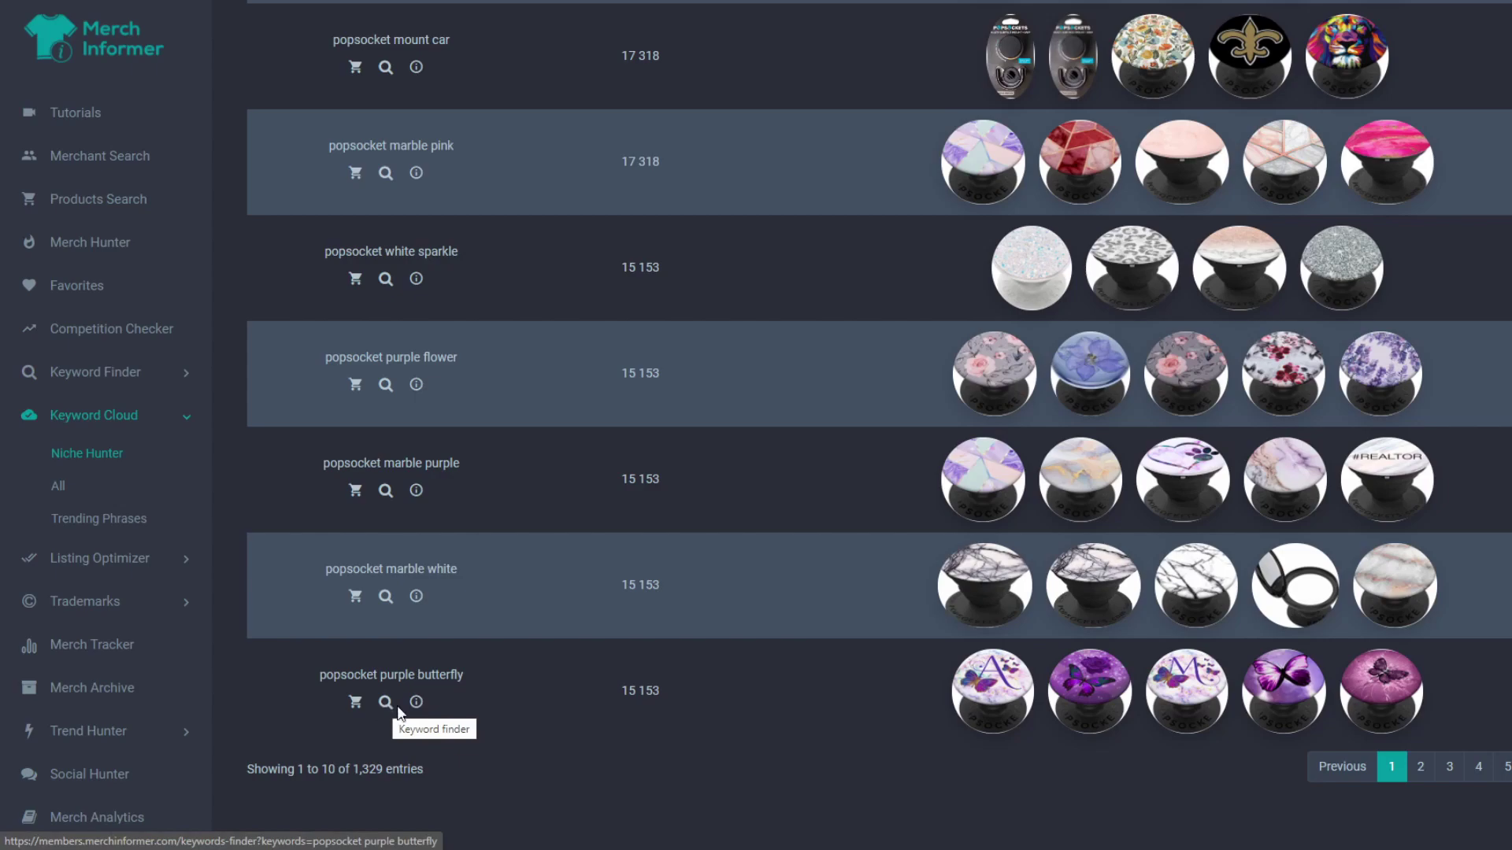
click(356, 703)
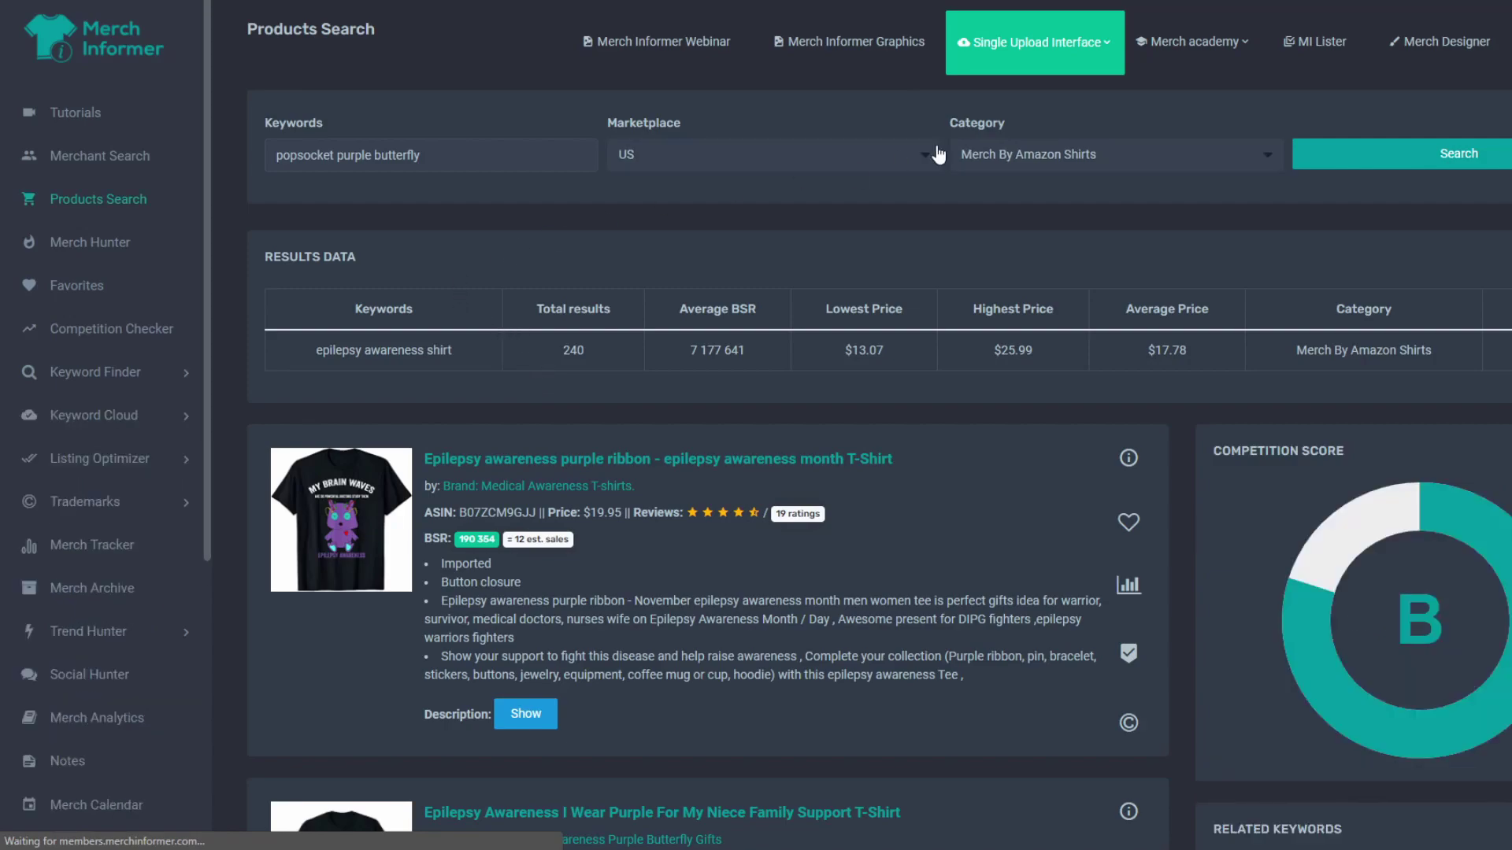
click(1100, 155)
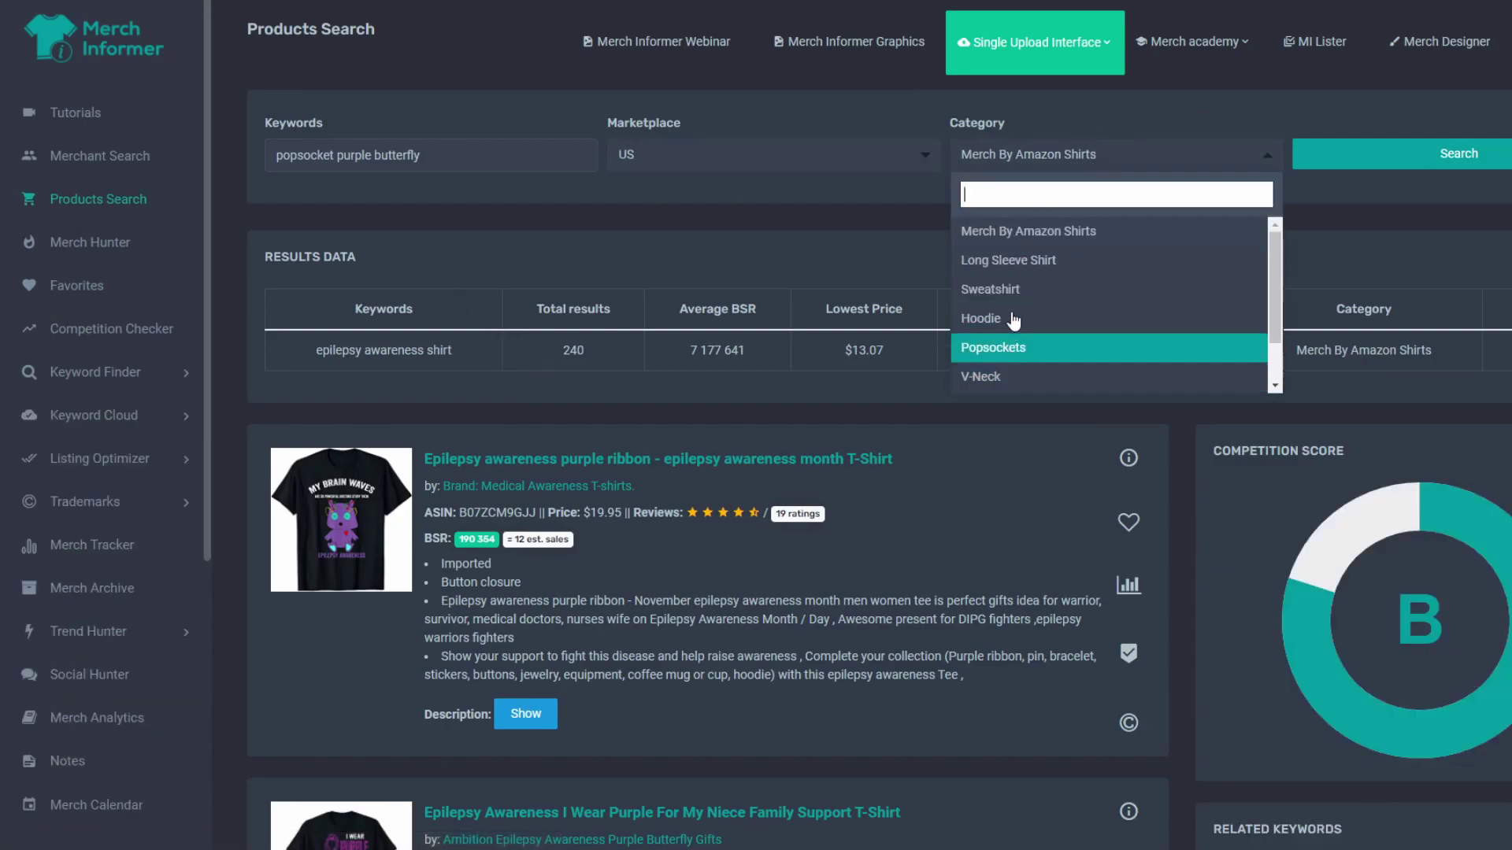
click(1041, 352)
click(1440, 156)
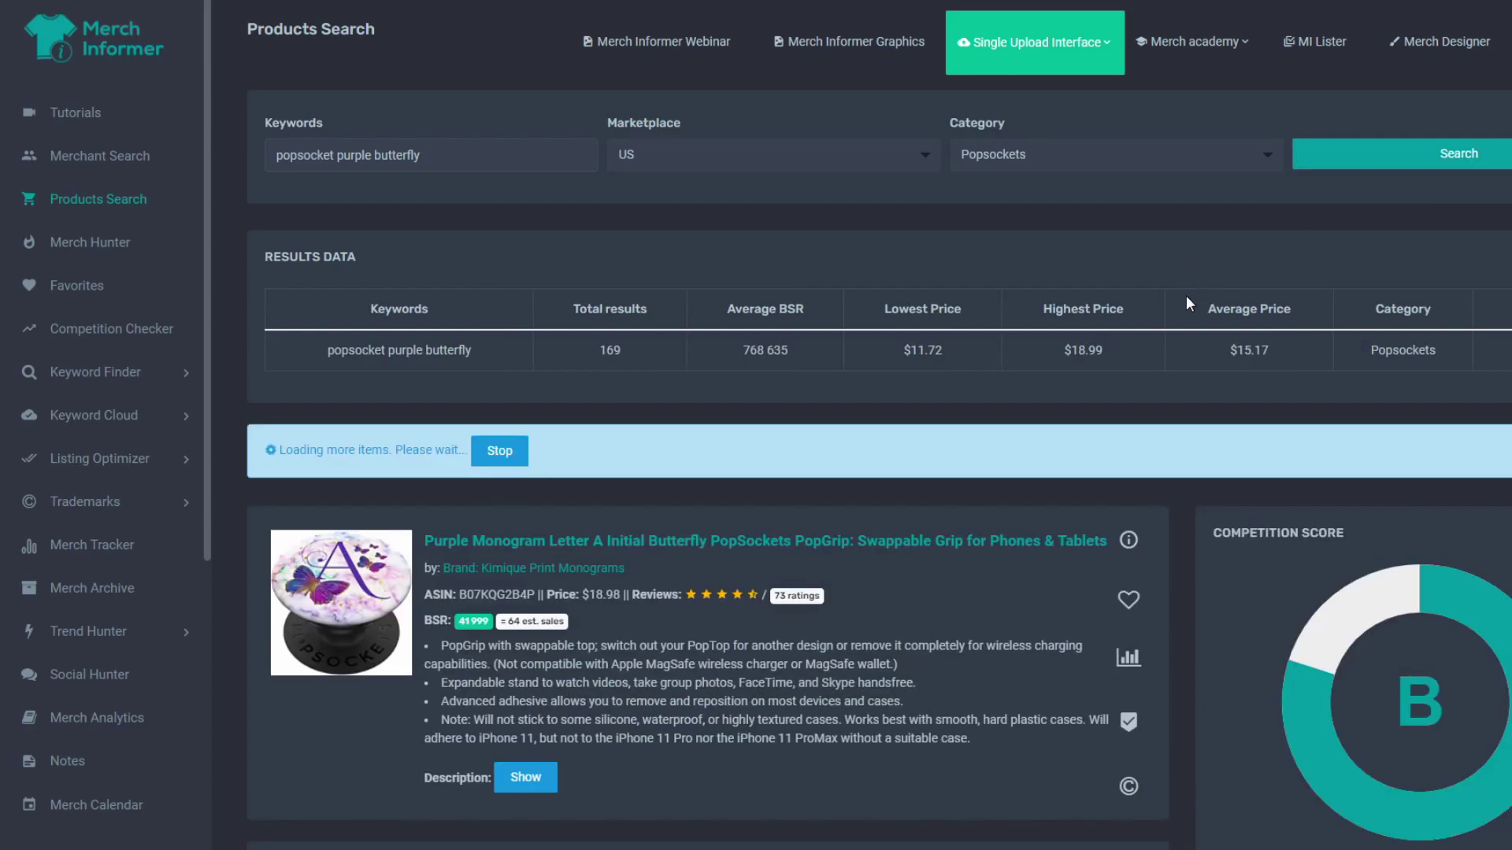
click(499, 453)
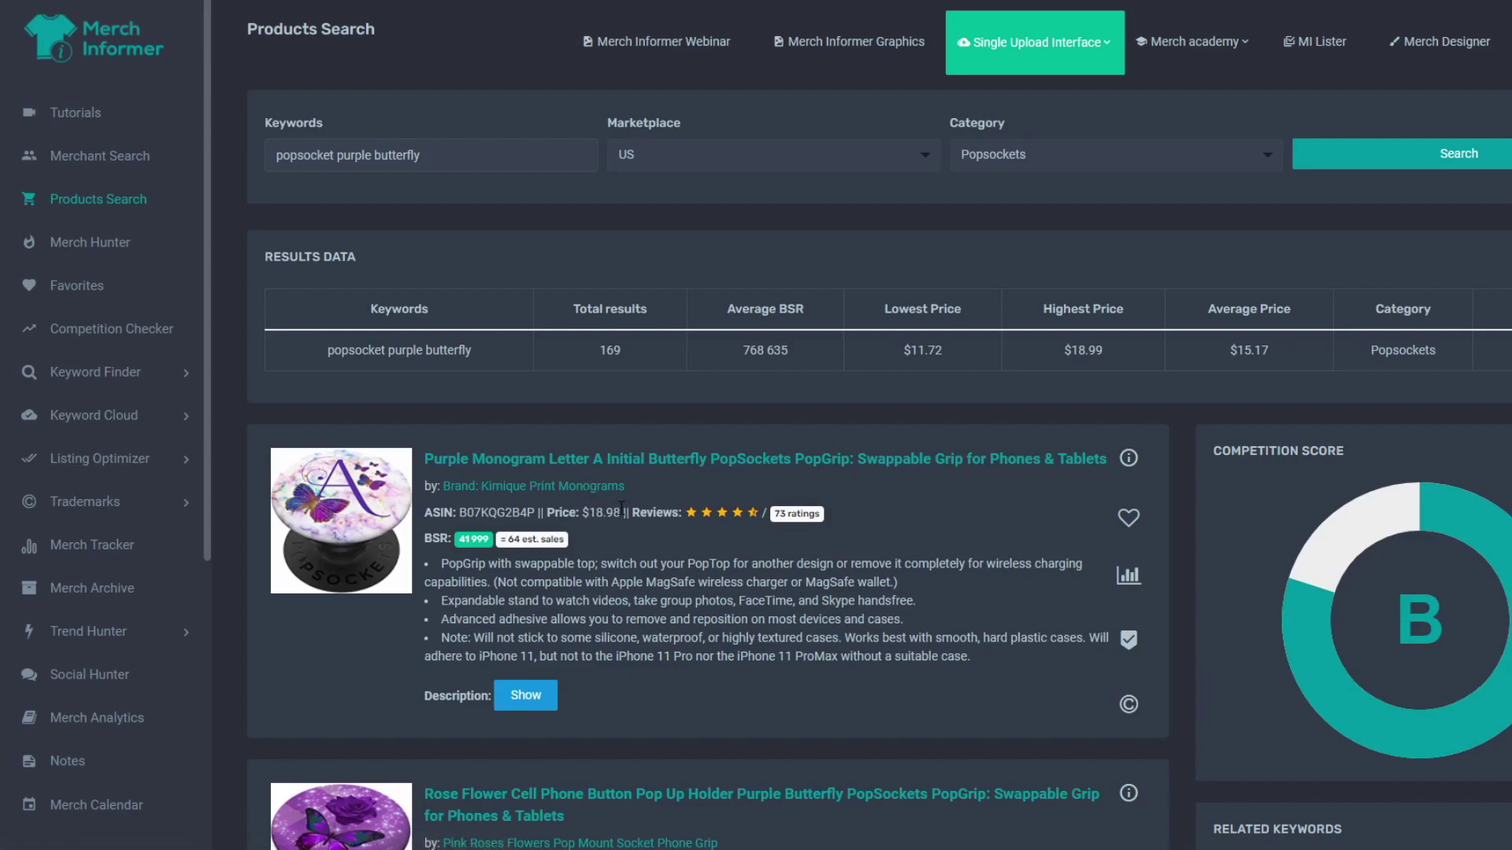
Examine the searched keyword and its average BSR in the results summary.
drag(475, 350, 334, 353)
click(597, 364)
drag(732, 352, 791, 352)
scroll(1121, 413, down, 2)
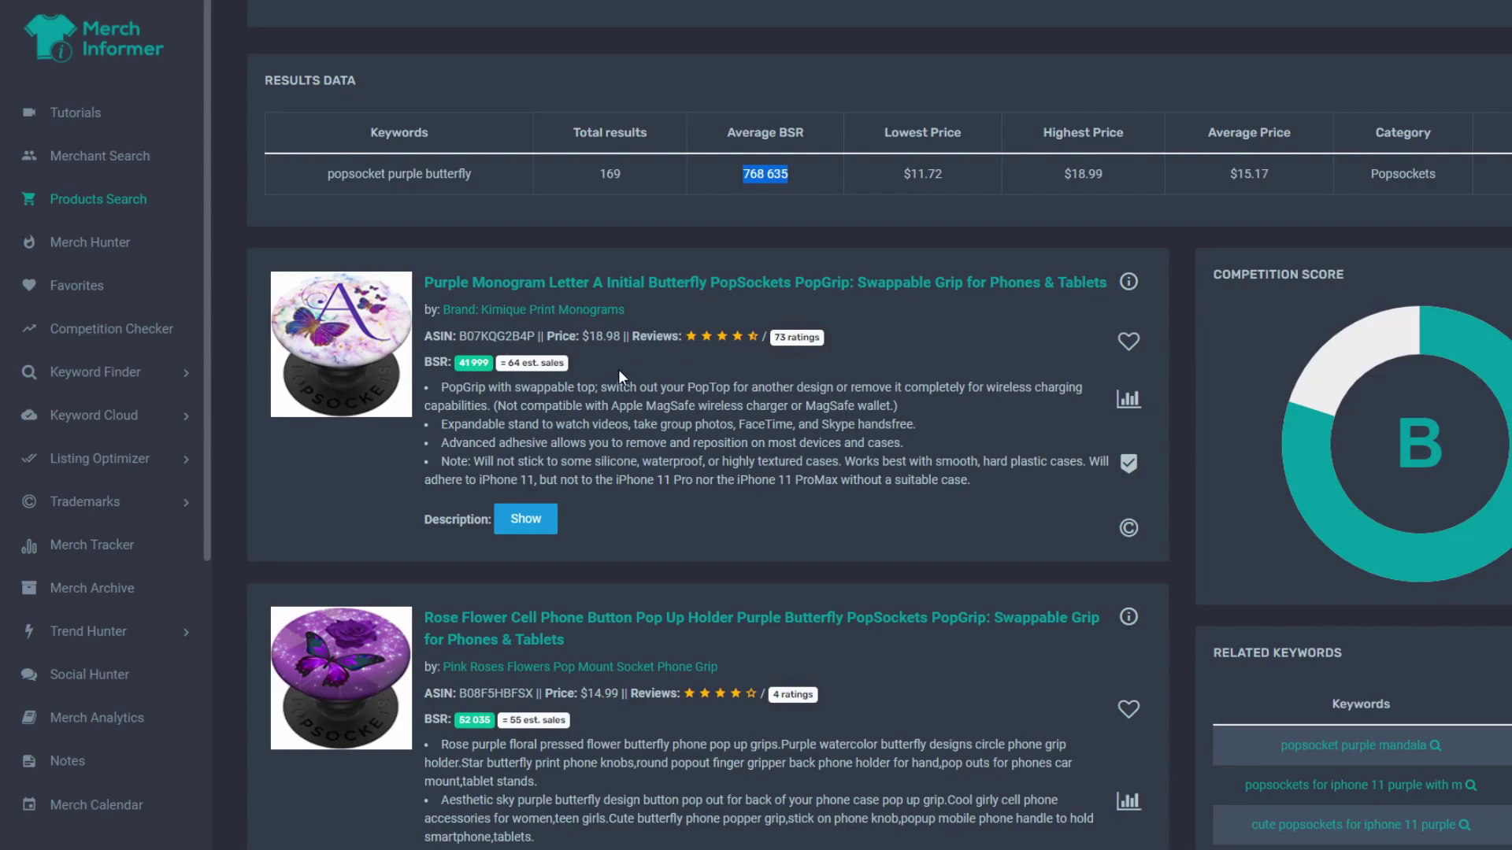
Compare the prices of the Purple Monogram Letter A and Rose Flower PopSockets listings.
drag(621, 336, 590, 337)
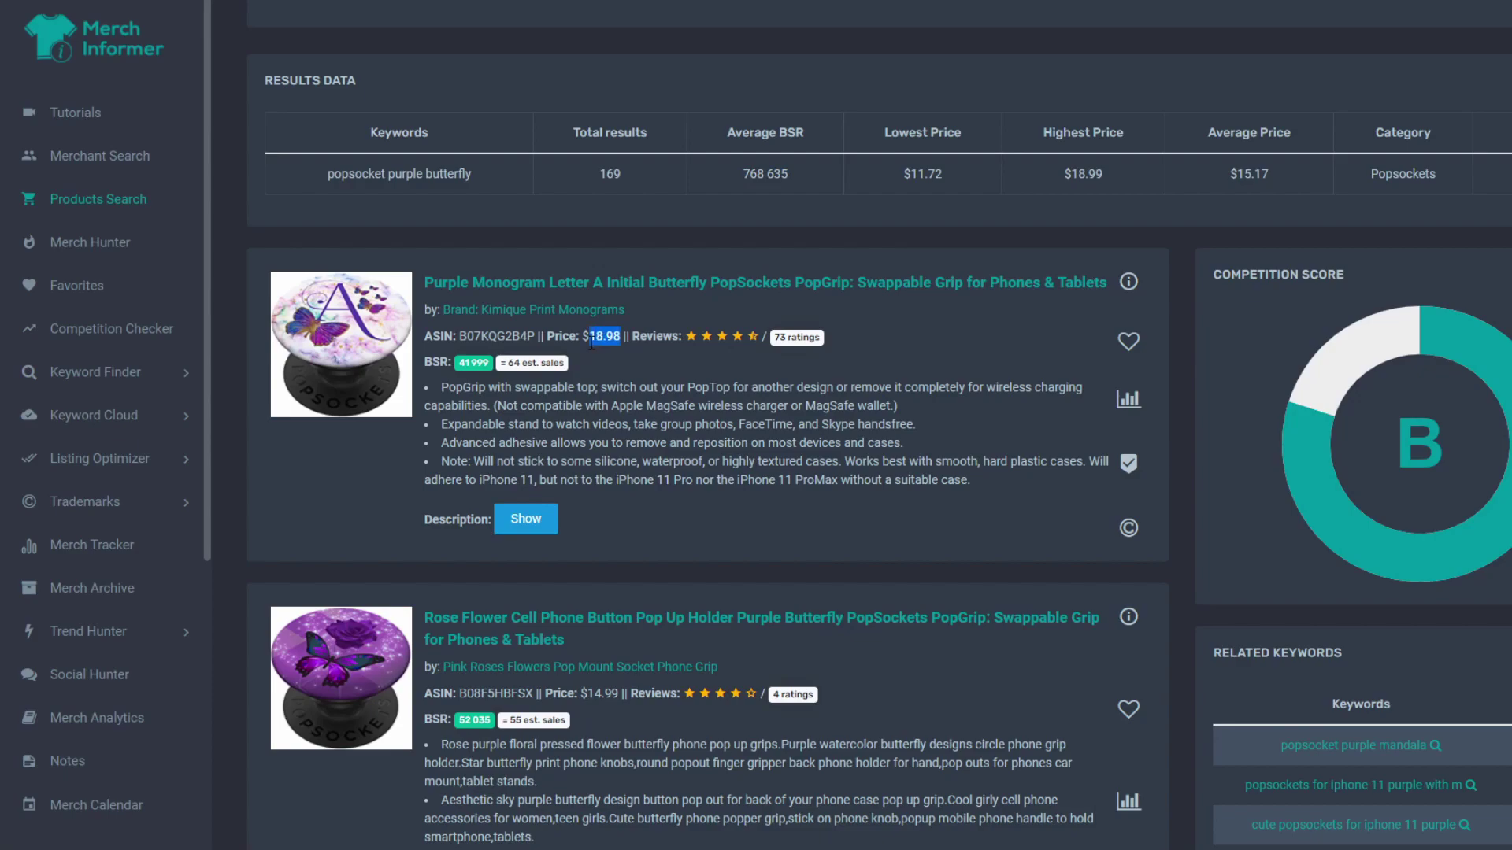
click(619, 341)
drag(620, 340, 590, 337)
scroll(527, 378, down, 2)
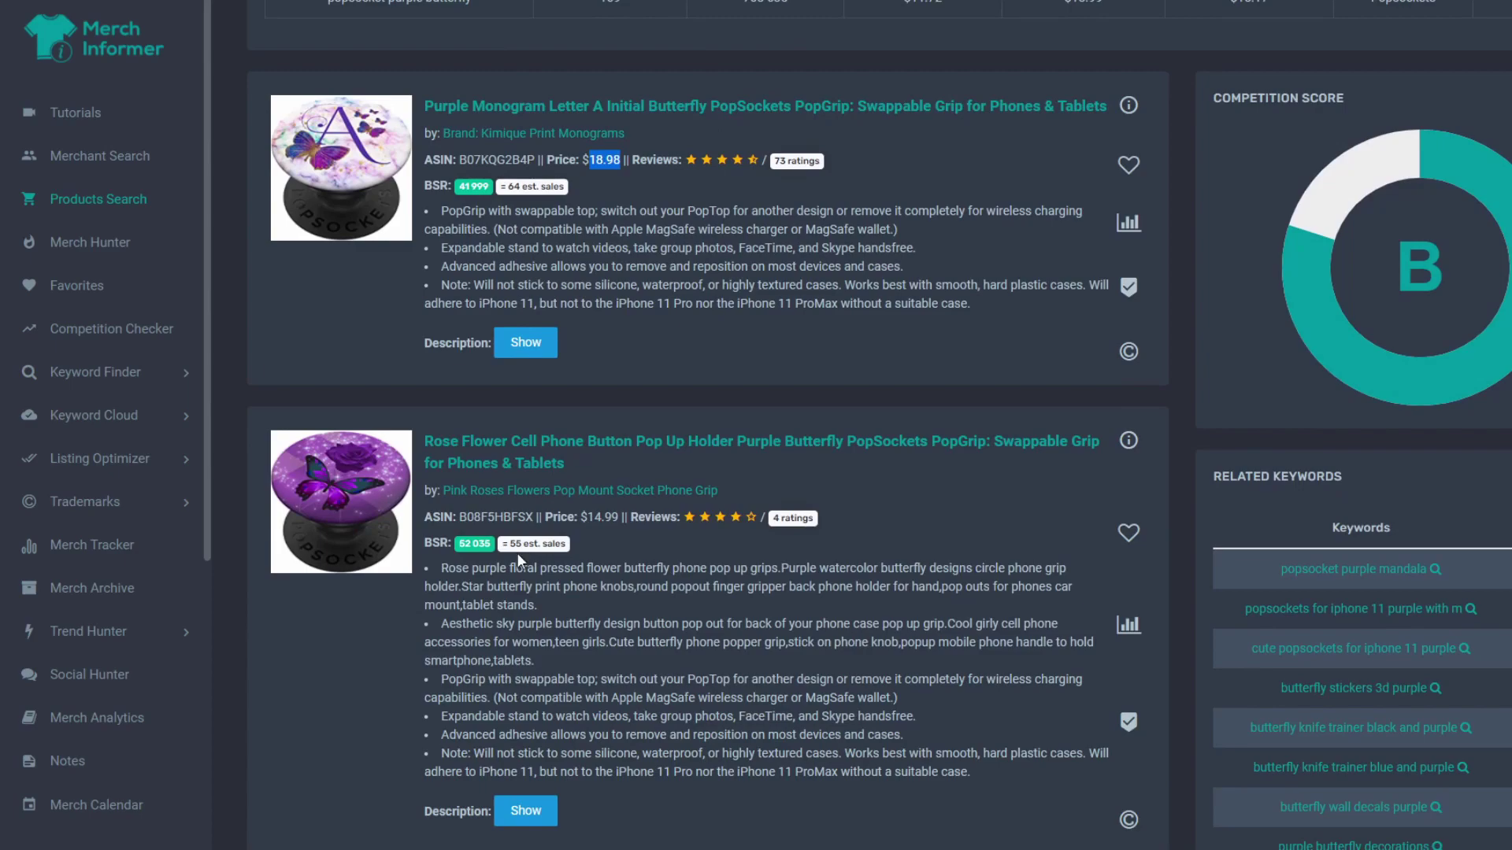
drag(622, 517, 581, 517)
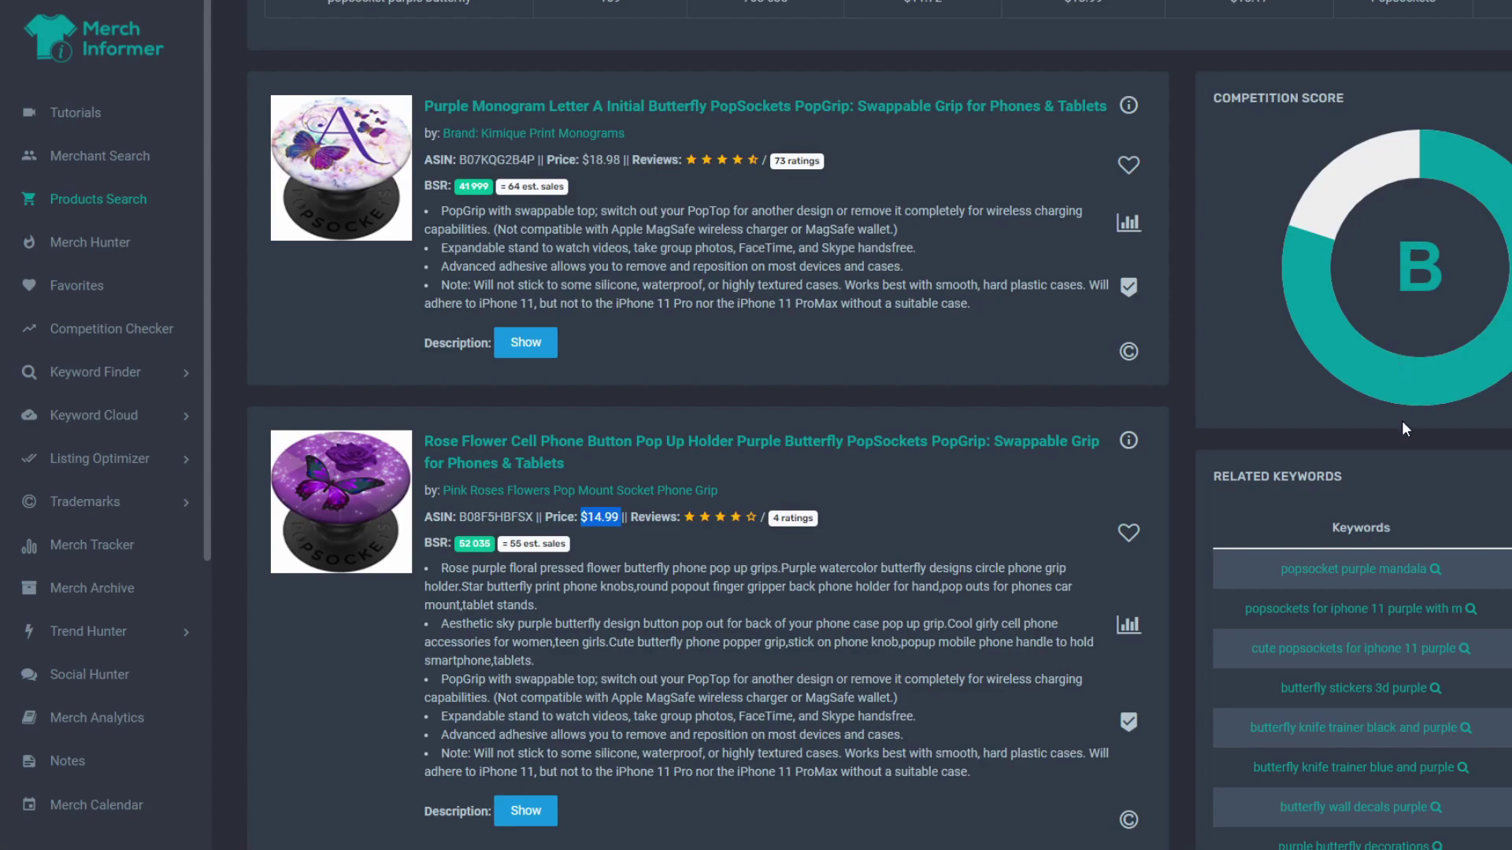
Review the related keywords and start a product search for "popsocket purple mandala".
scroll(1405, 426, down, 3)
drag(1341, 212, 1223, 215)
scroll(1484, 425, down, 2)
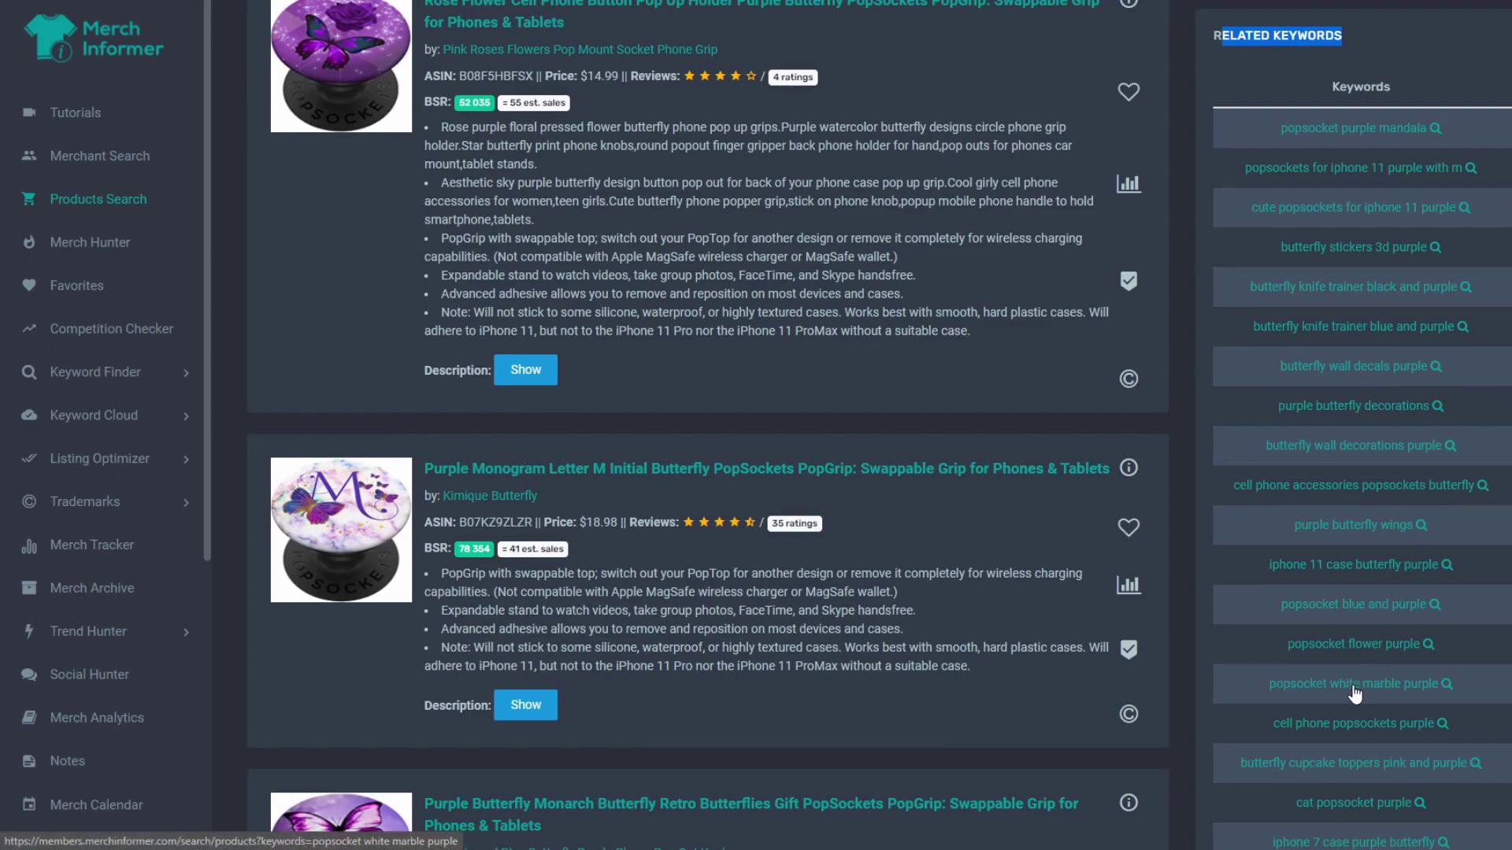
scroll(1363, 651, up, 2)
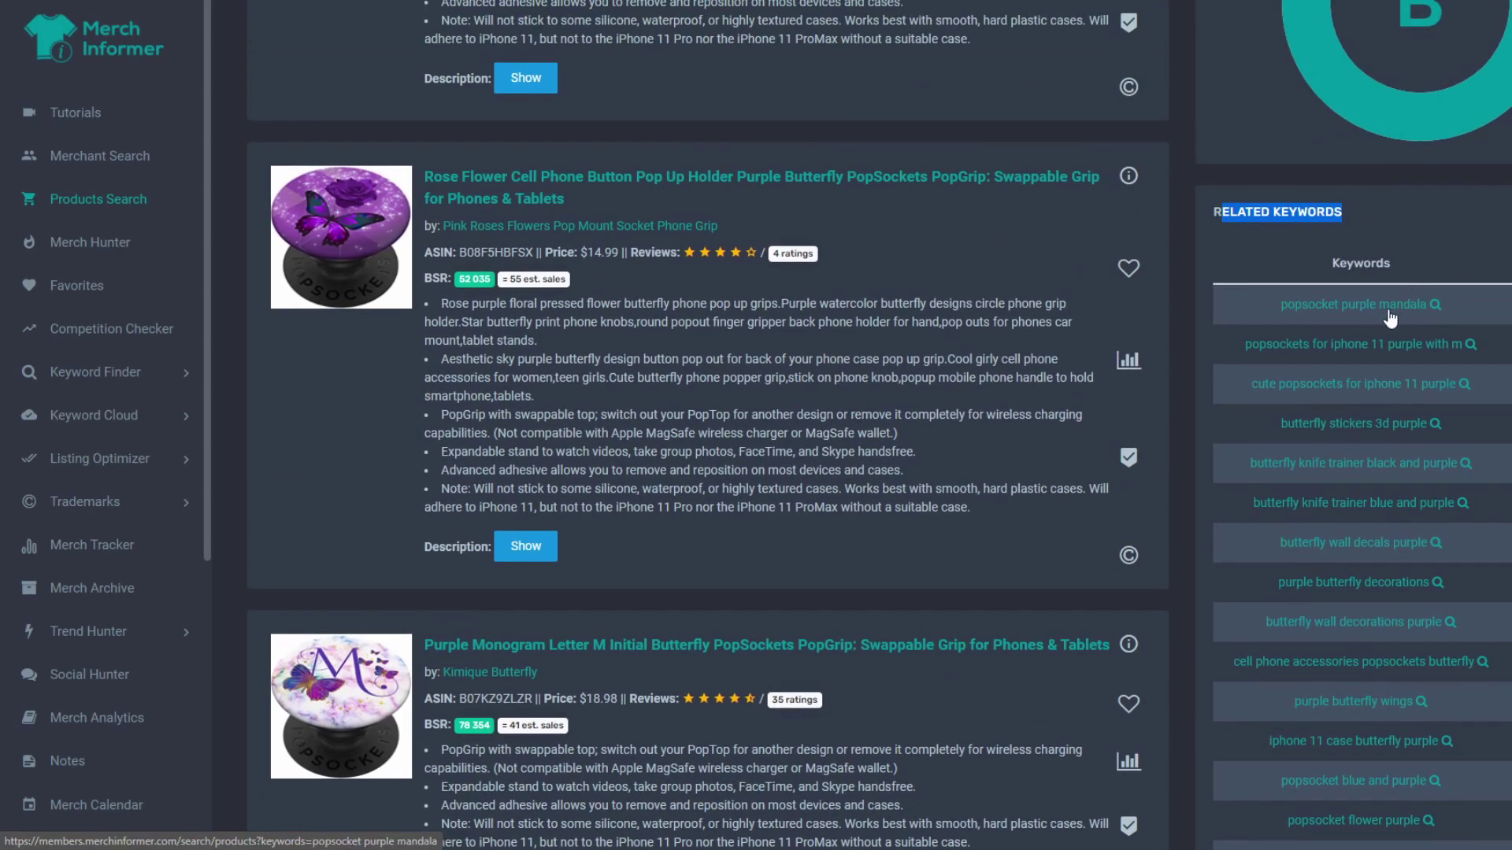
click(1376, 314)
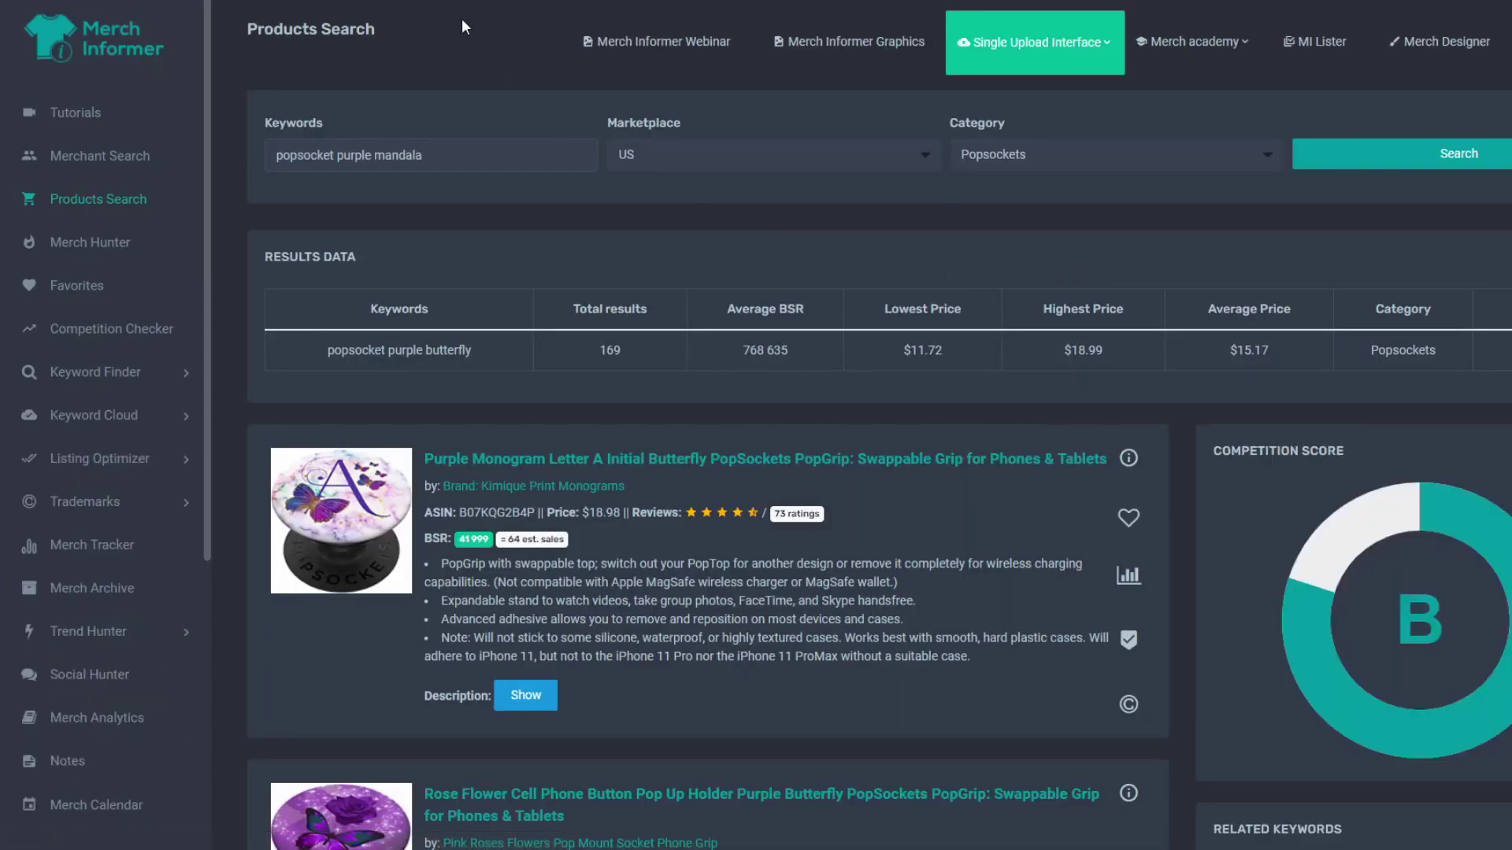
Return to the Niche Hunter keyword list and search its top ranked keywords for the Shirts category.
scroll(879, 425, down, 8)
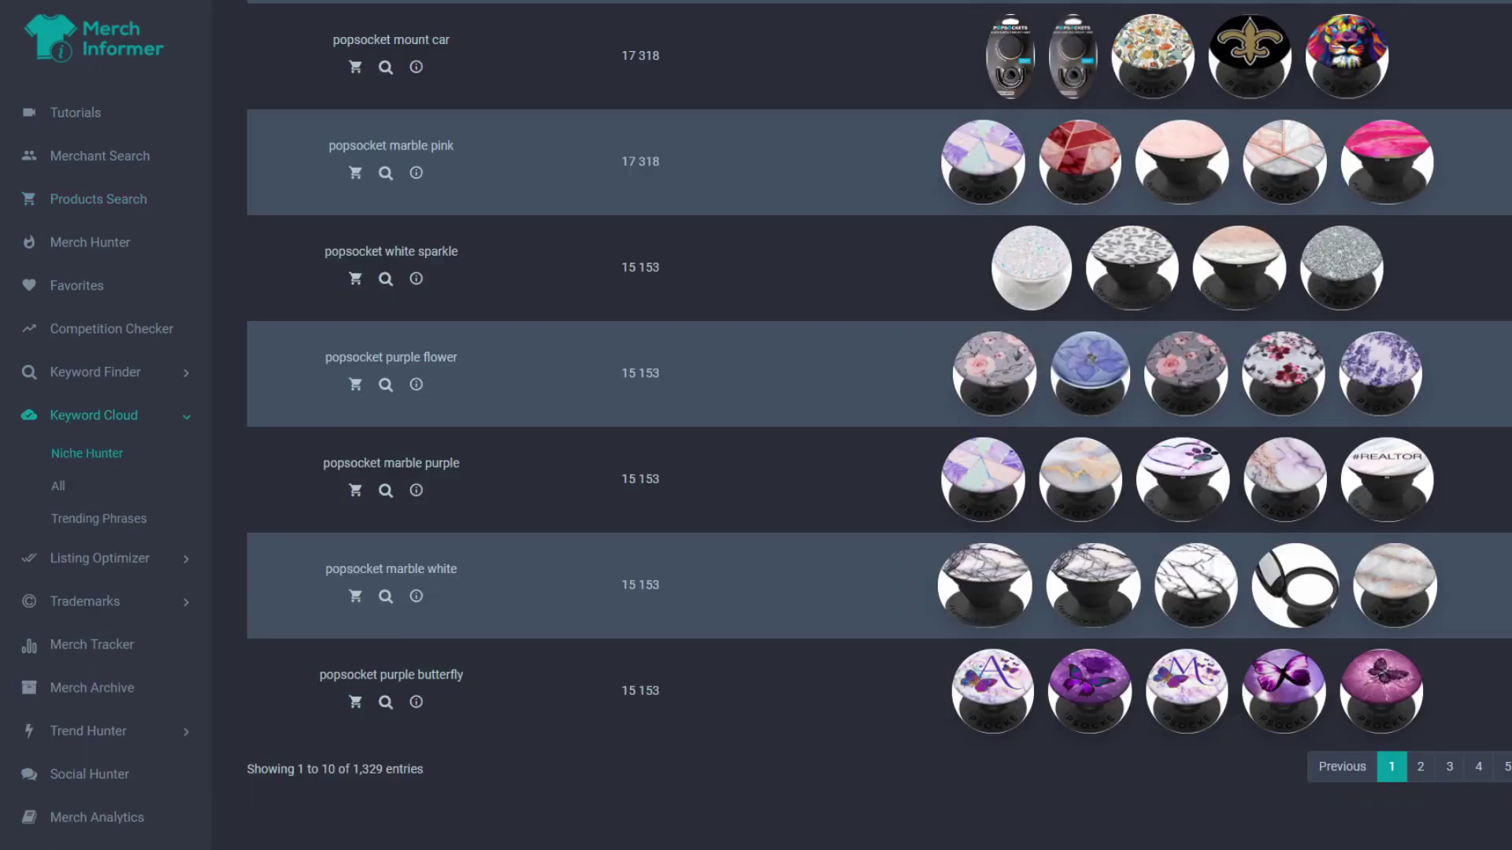
scroll(750, 318, up, 8)
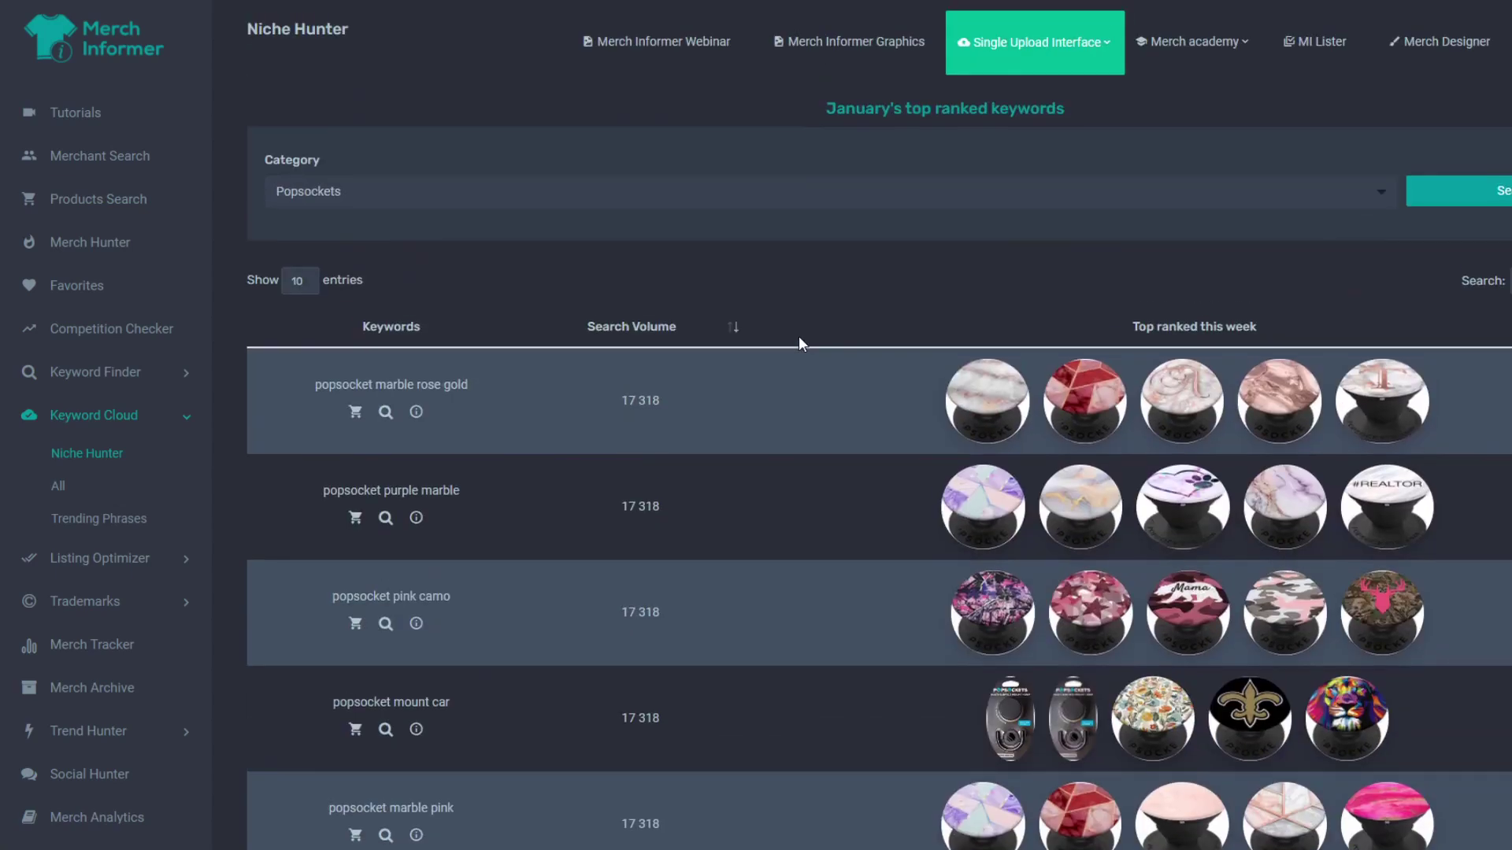
click(533, 197)
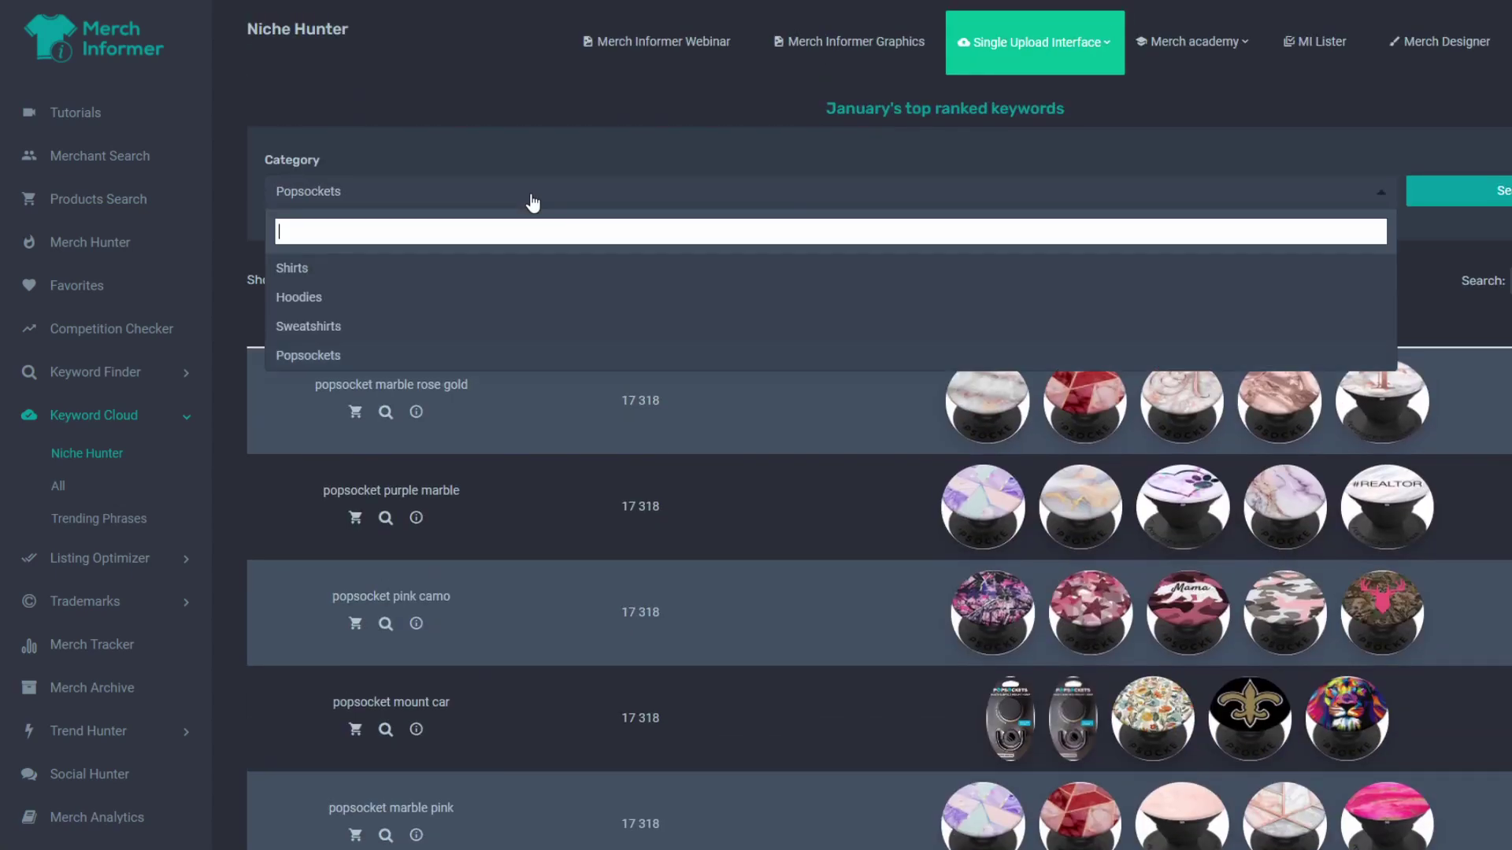
click(438, 275)
click(1505, 197)
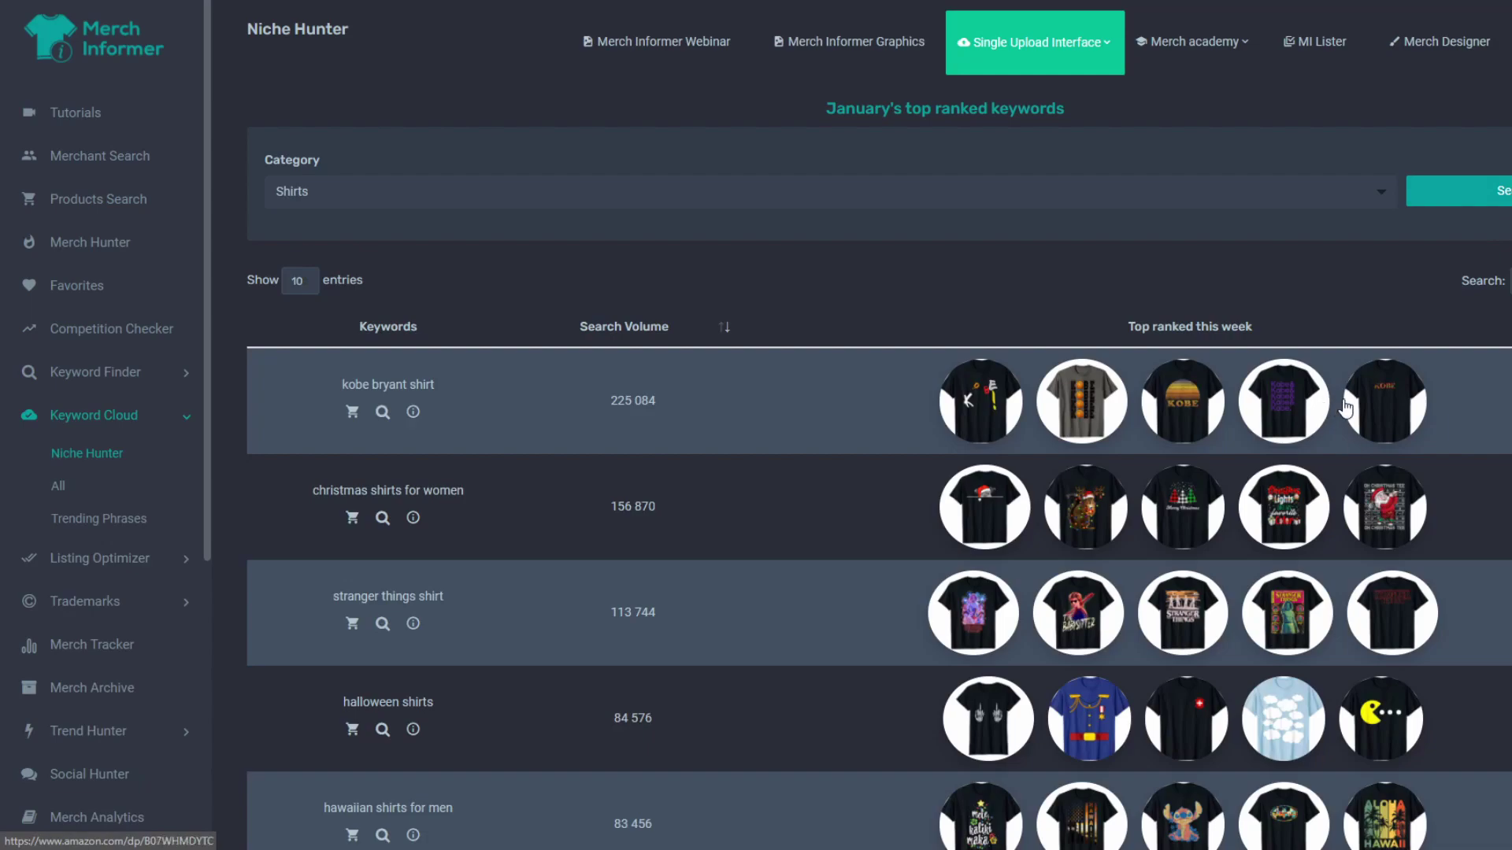
Check the total number of shirt keywords and set the keyword table to show 50 entries.
click(310, 281)
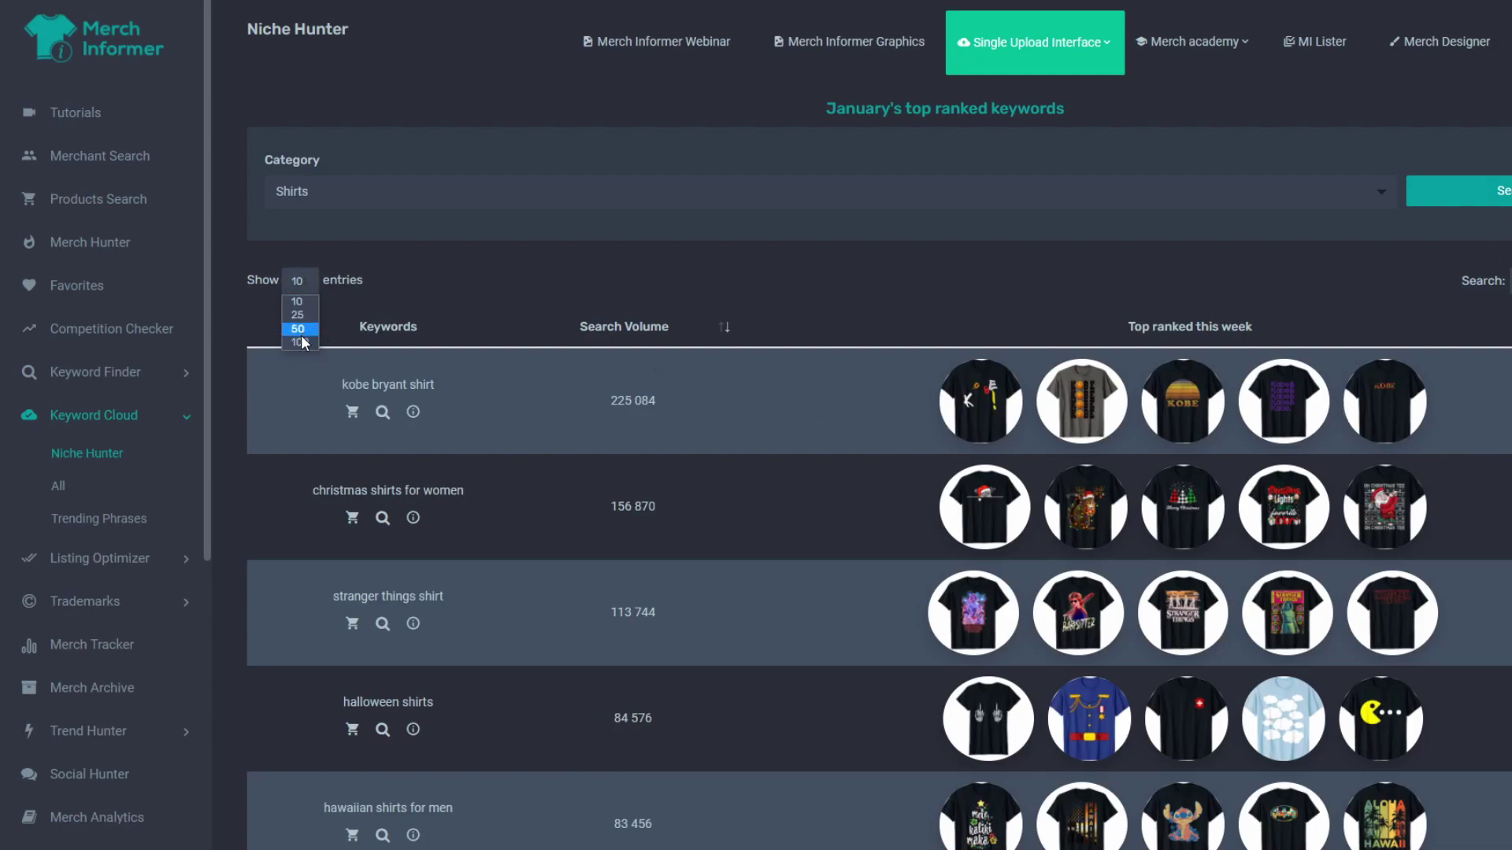
click(303, 343)
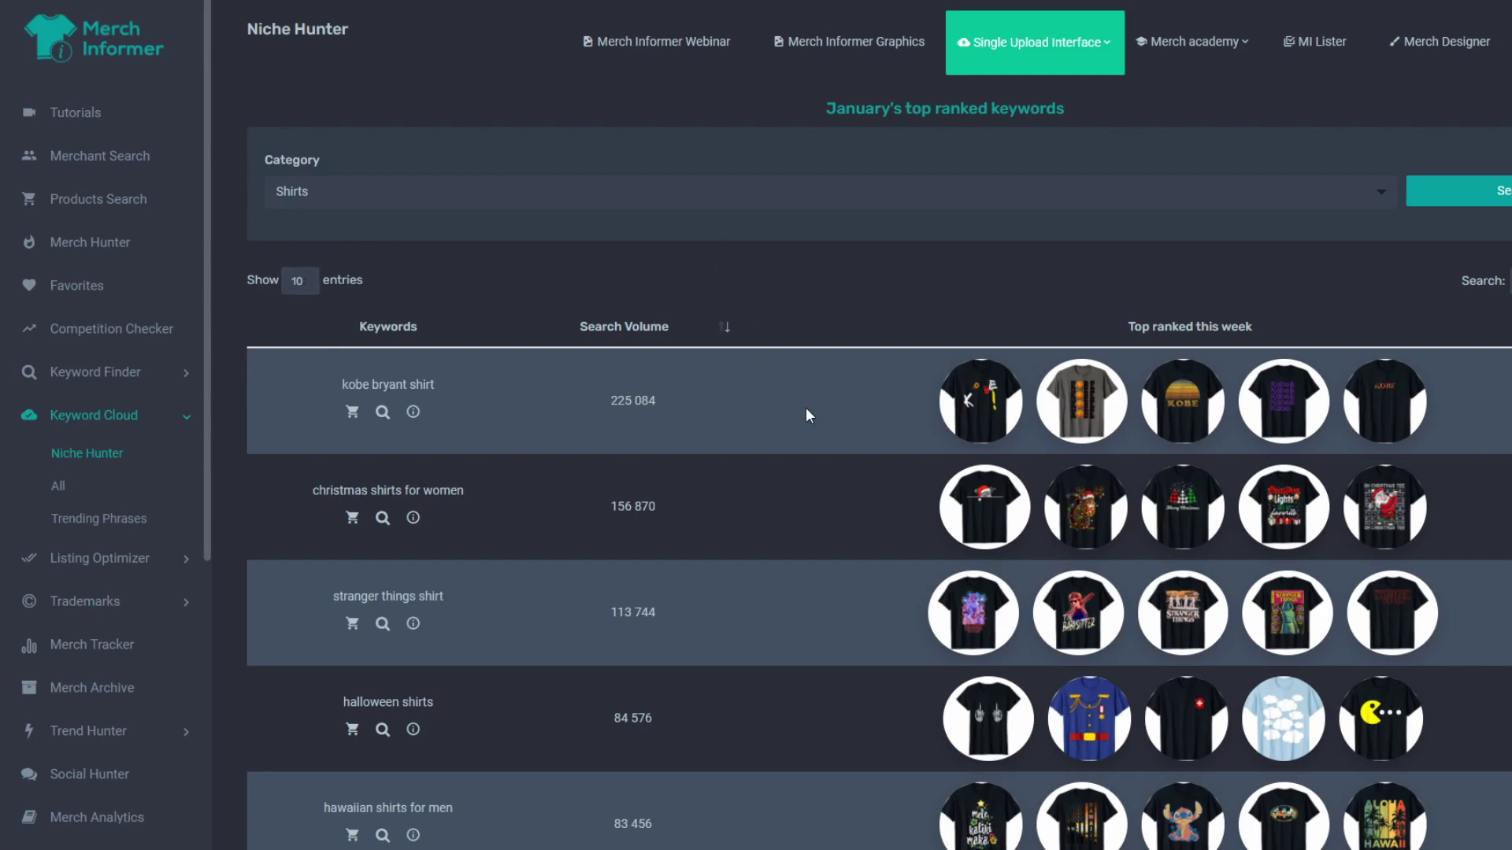
scroll(812, 422, down, 8)
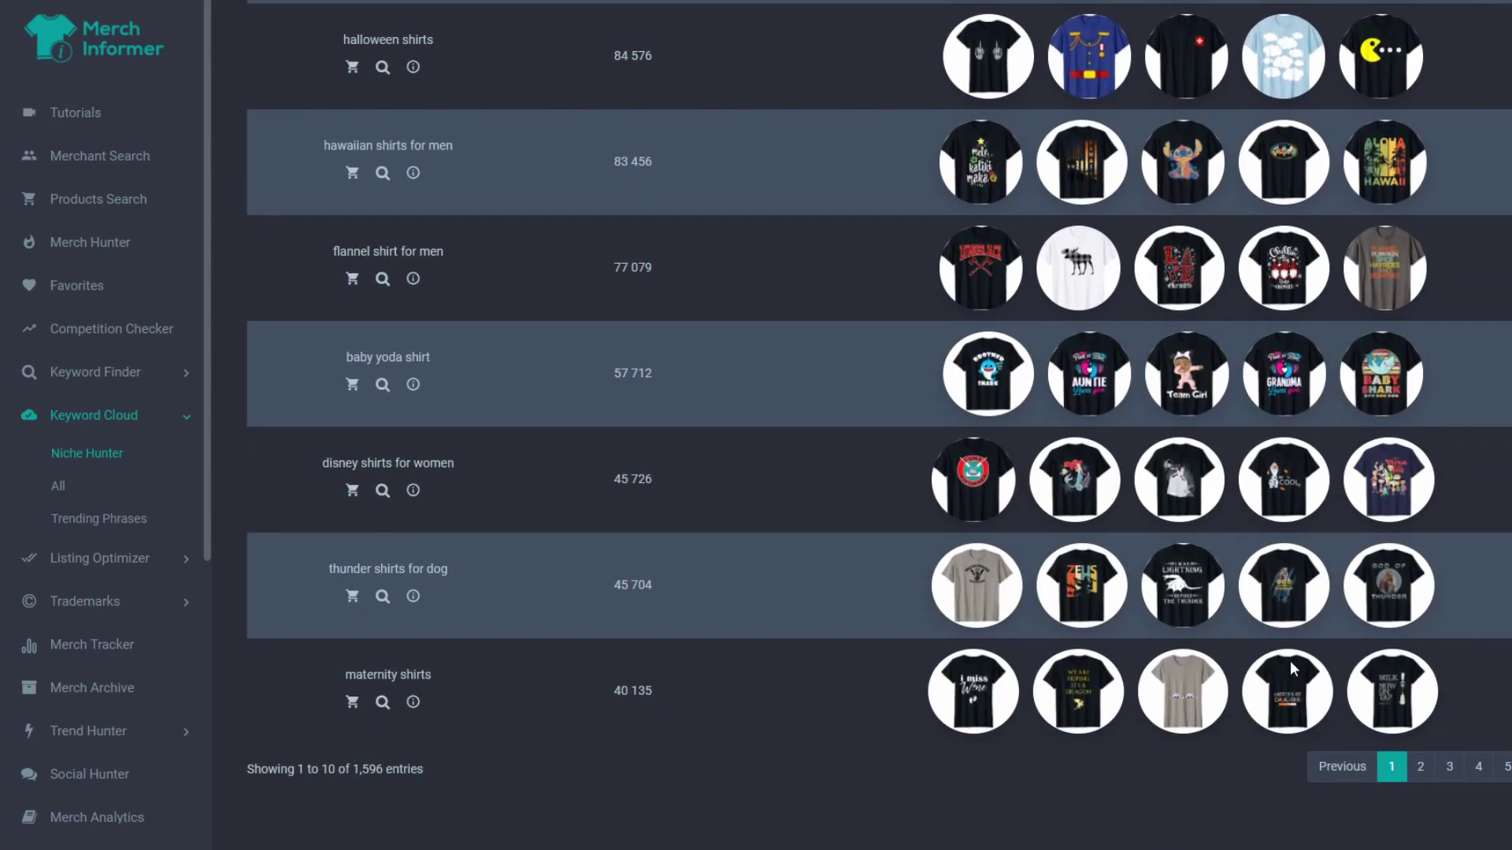
drag(425, 770, 360, 769)
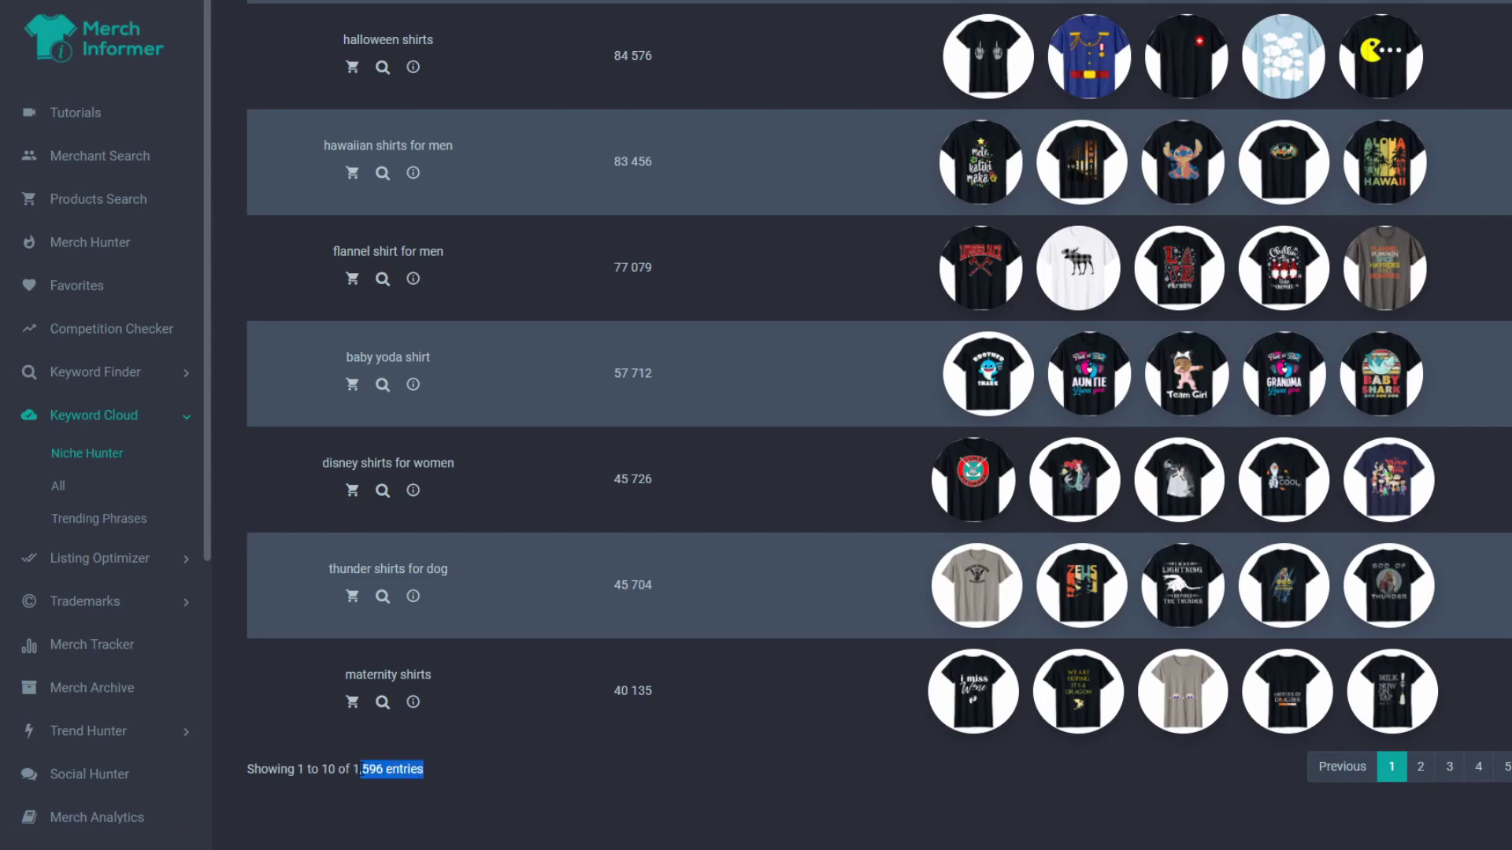
scroll(438, 520, up, 7)
click(303, 158)
click(300, 197)
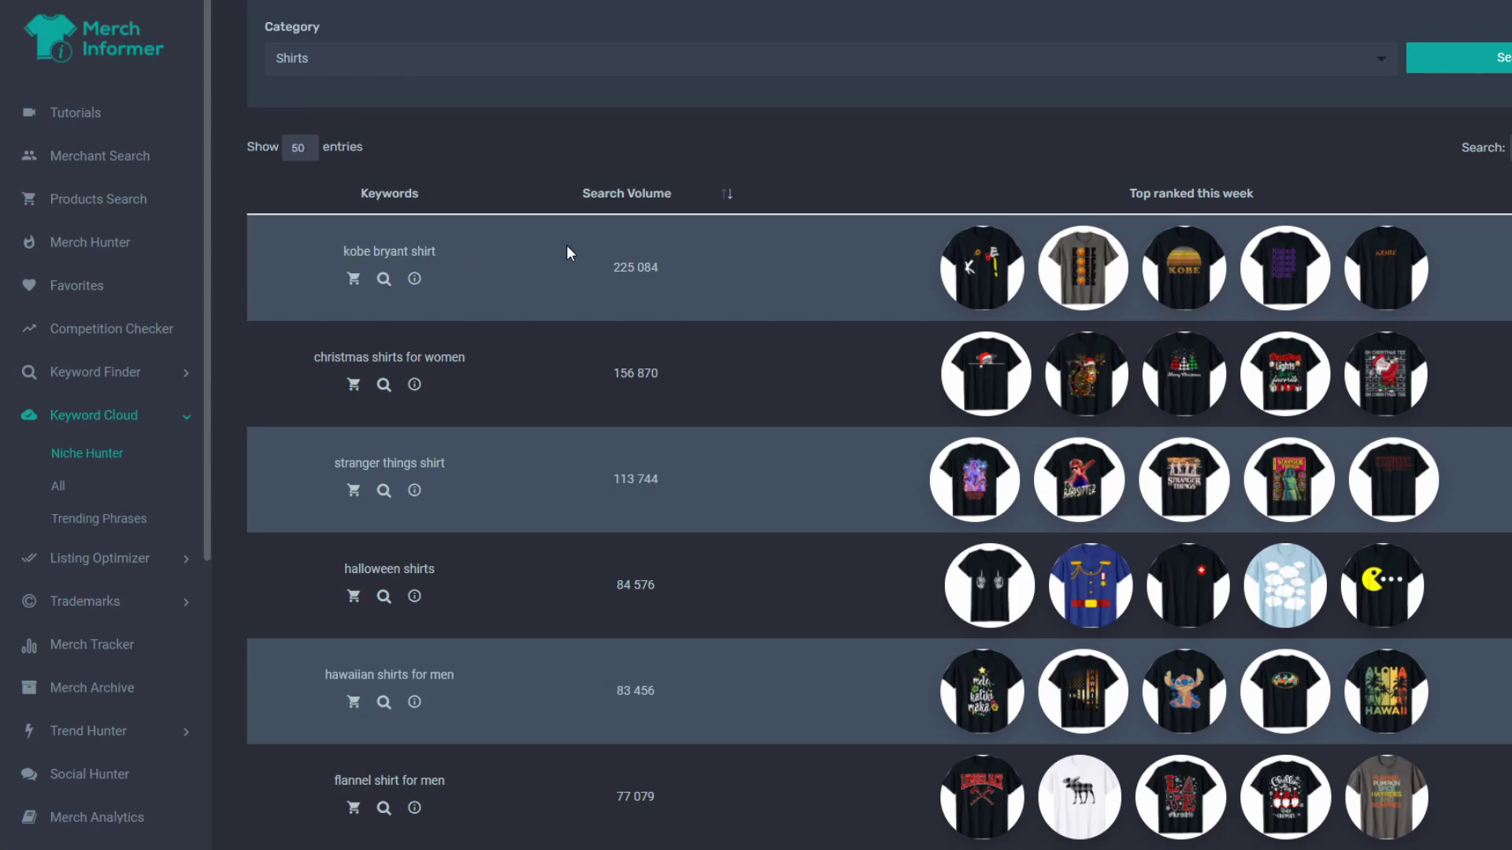
Examine the ranking month in the heading and the search volume for "hawaiian shirts for women".
scroll(904, 113, up, 2)
drag(1064, 109, 831, 112)
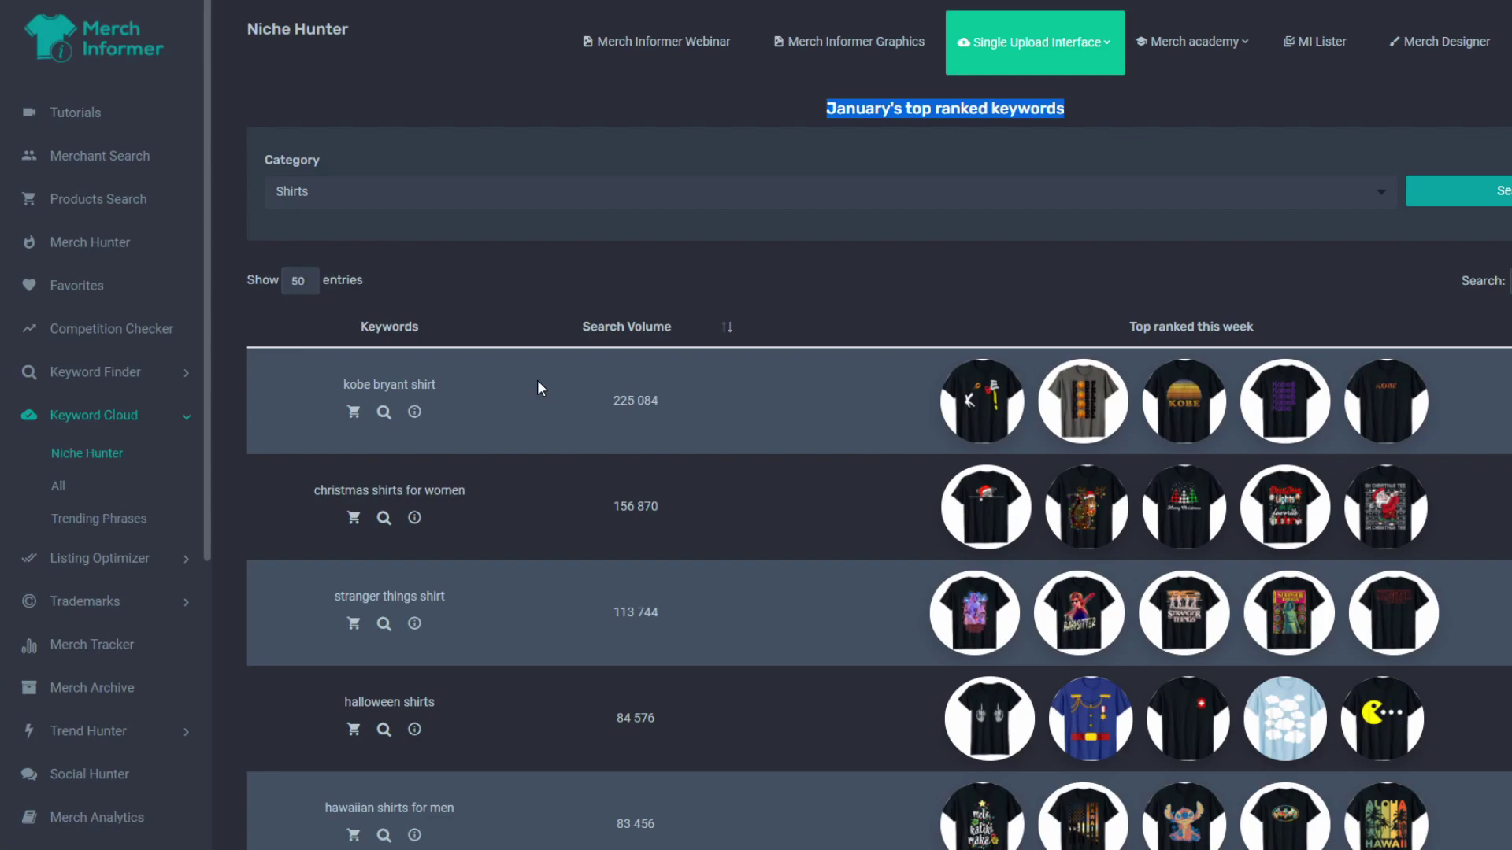
scroll(596, 468, down, 6)
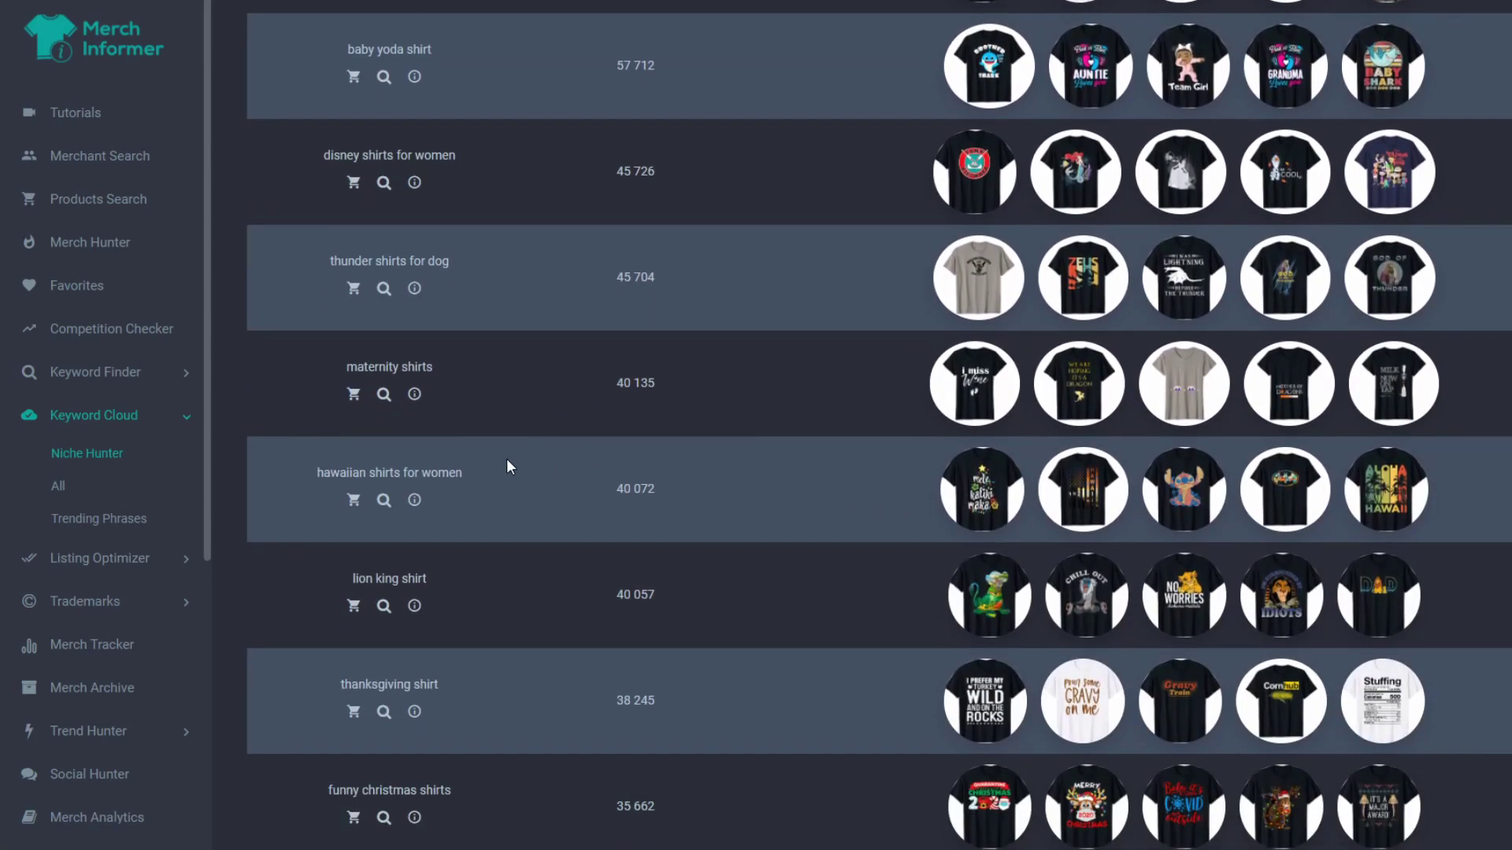
scroll(506, 465, down, 1)
drag(463, 384, 307, 384)
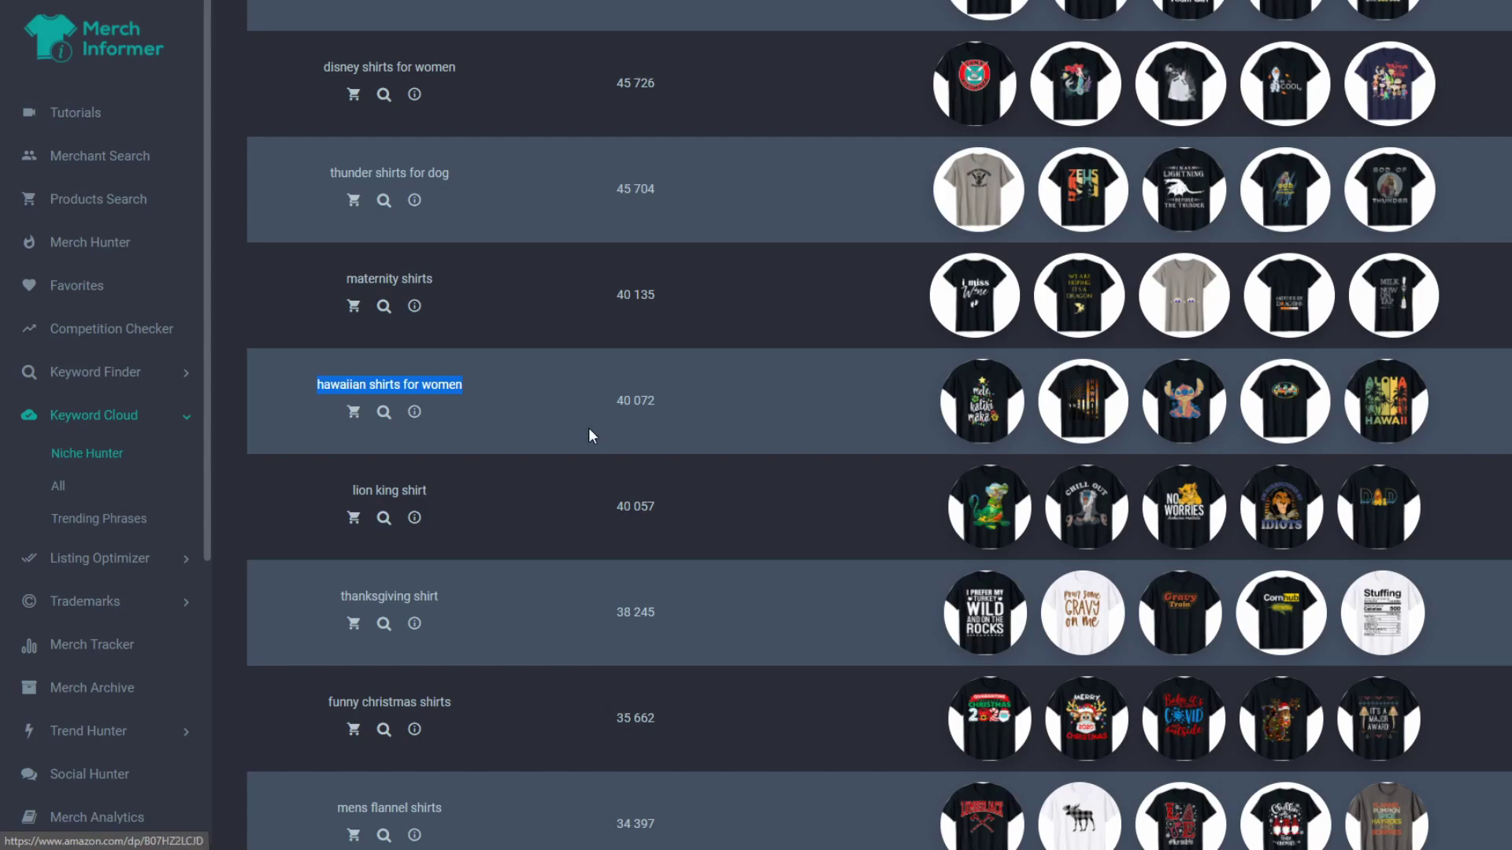
click(479, 387)
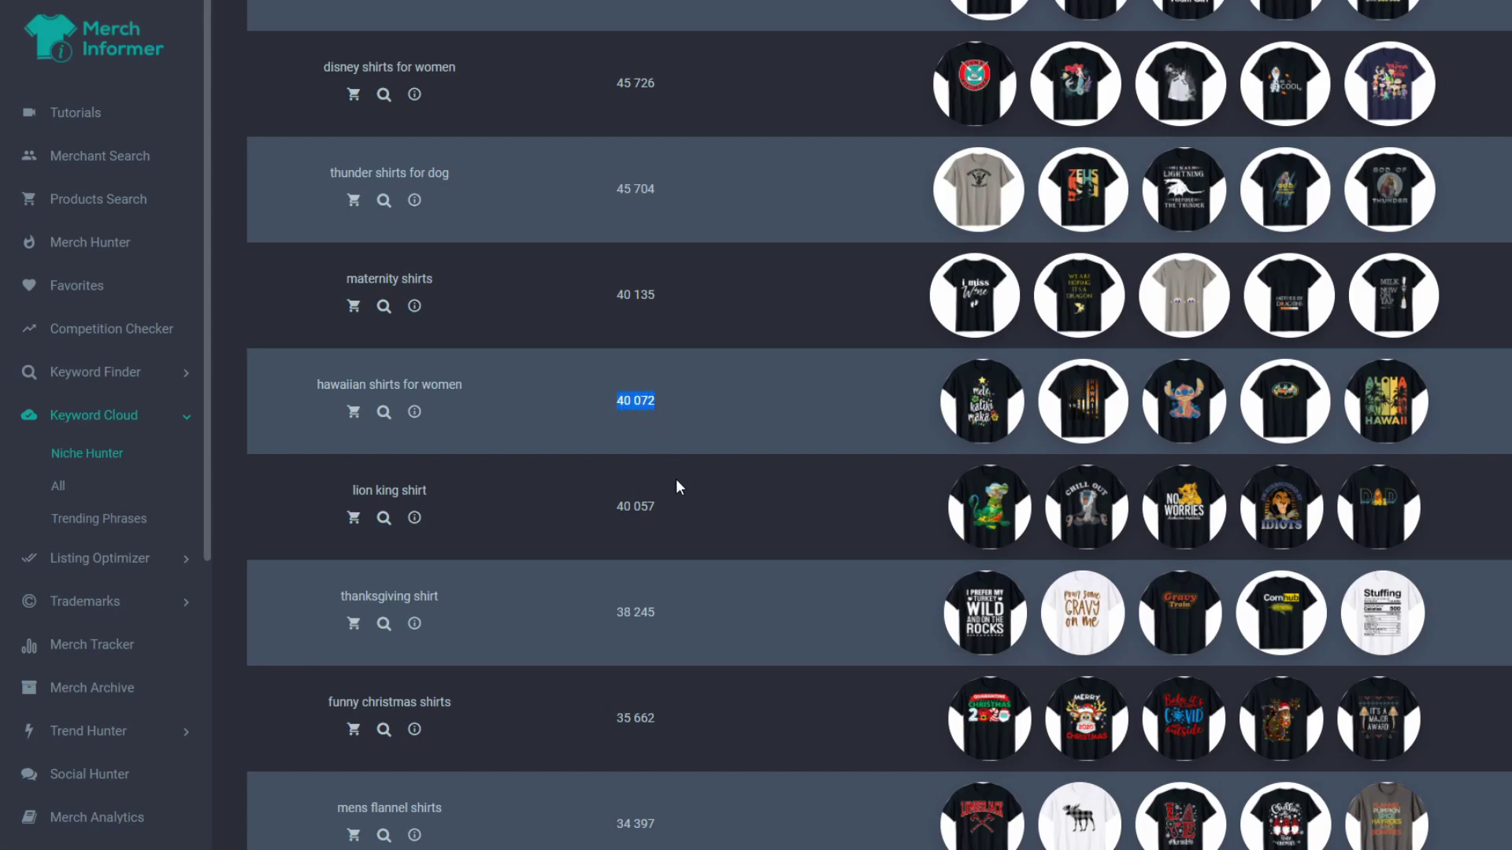
Examine the "funny christmas shirts" keyword and its top ranked designs.
scroll(677, 480, down, 5)
scroll(553, 469, down, 2)
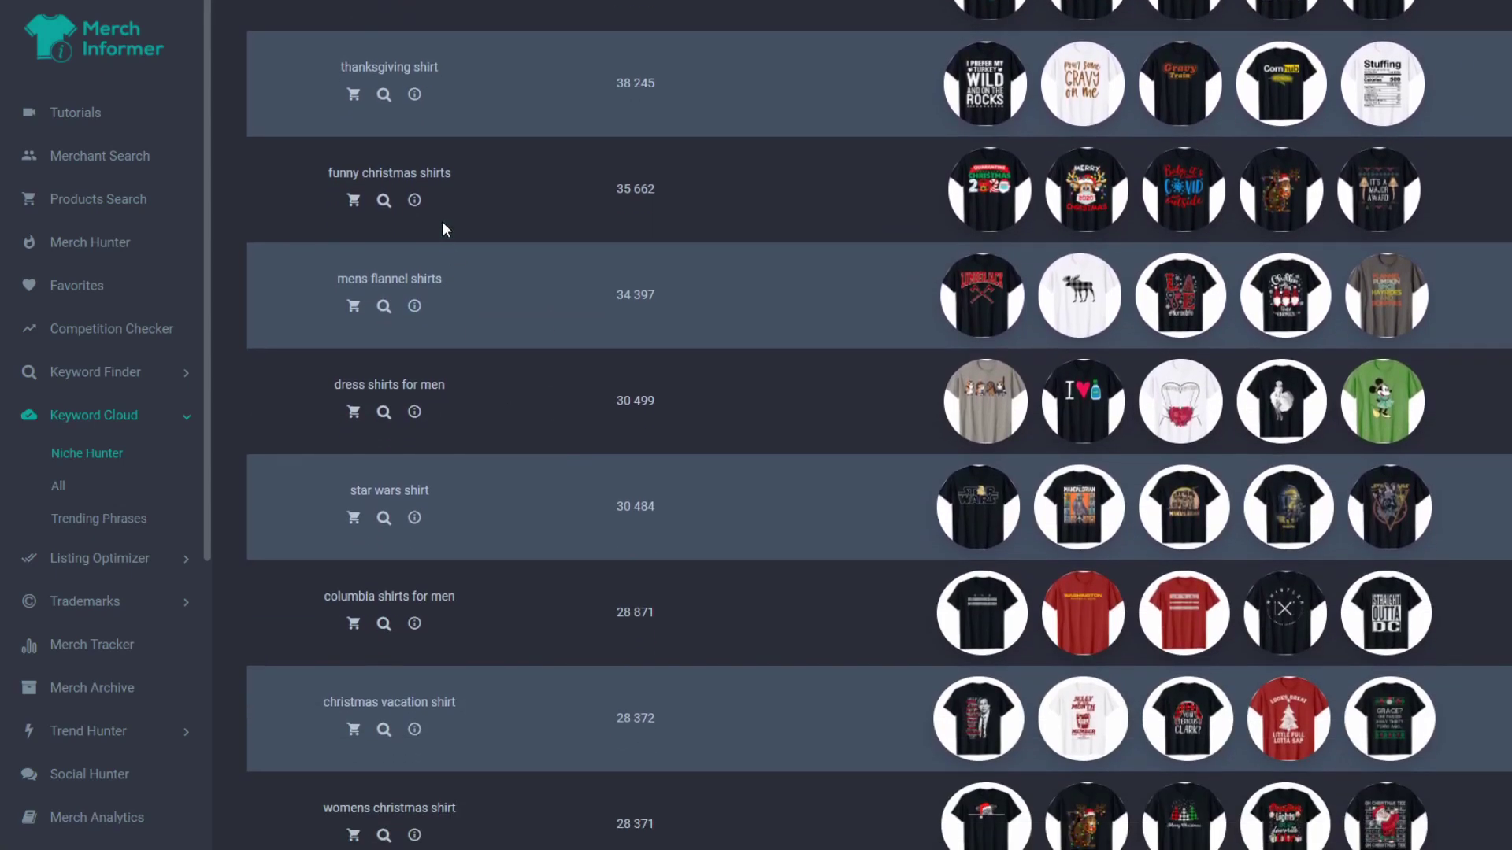
drag(461, 176, 333, 174)
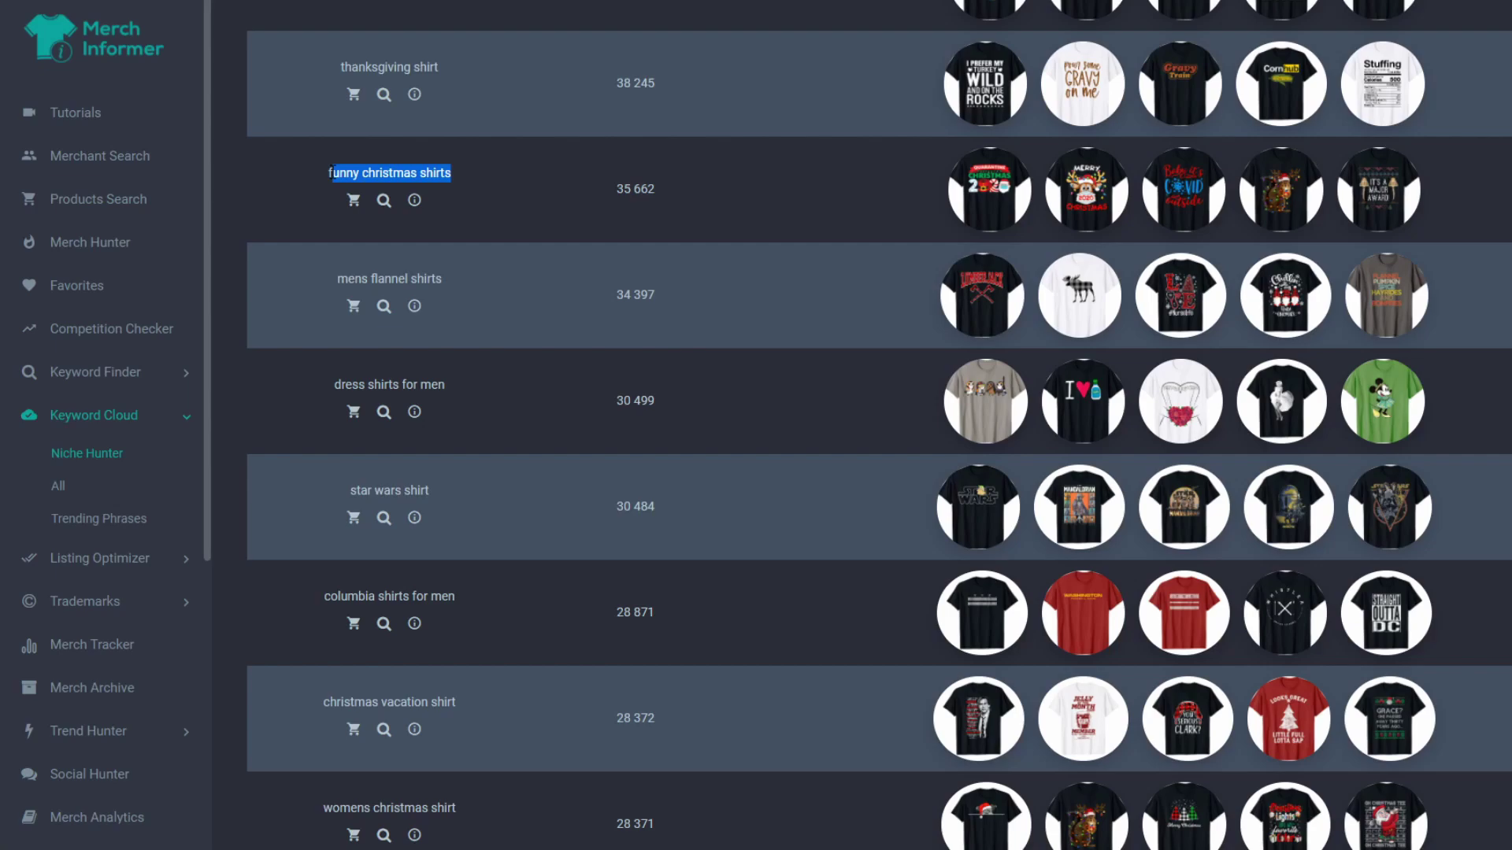
drag(450, 174, 326, 174)
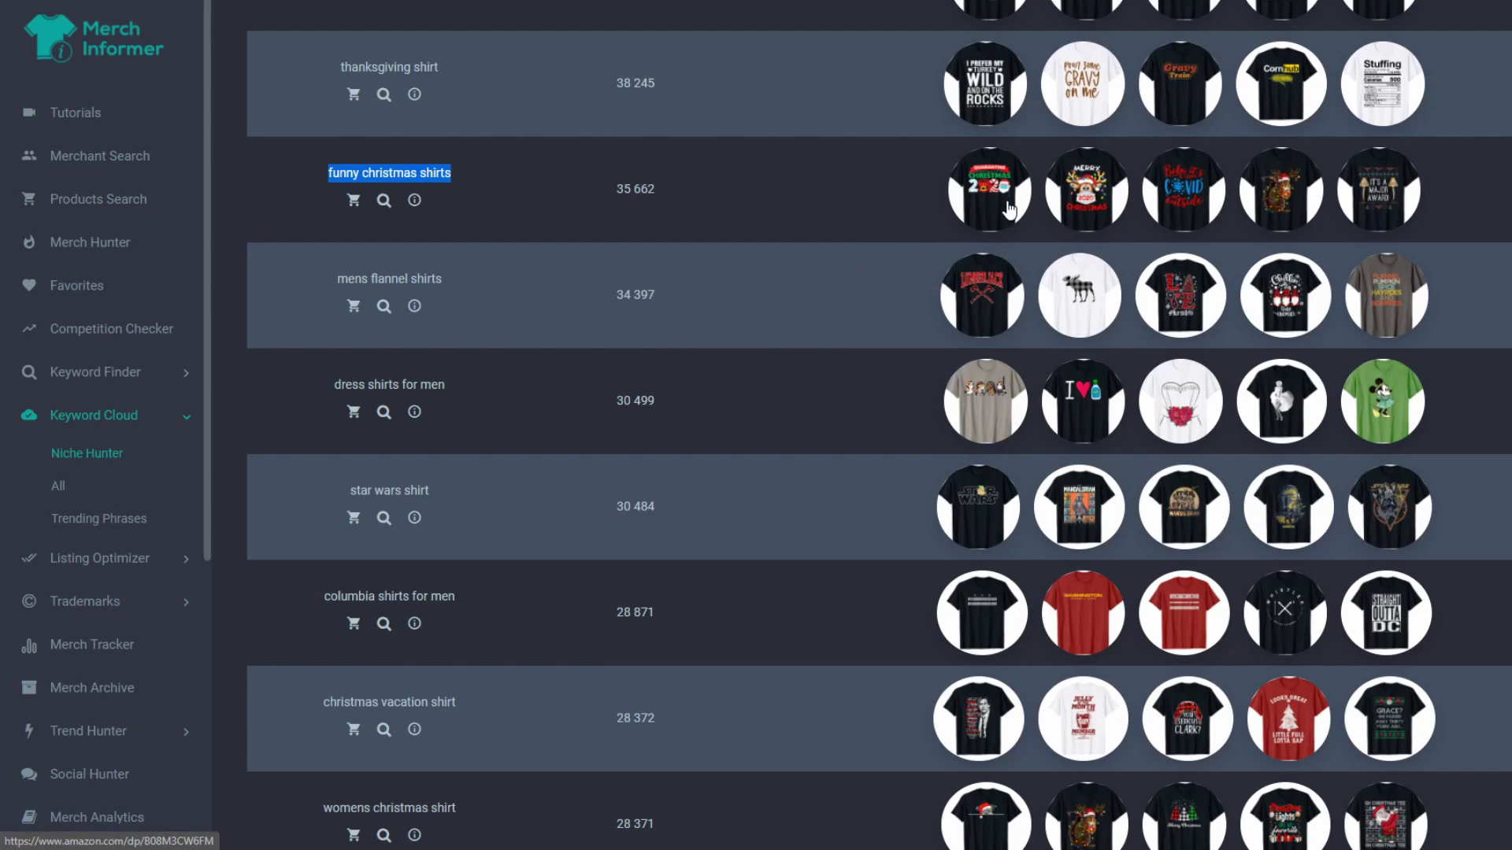
Browse the remaining shirt keywords and examine "usa shirts for women" and "fishing shirts for men" as niche ideas.
scroll(821, 375, down, 5)
scroll(820, 374, down, 2)
scroll(821, 375, down, 10)
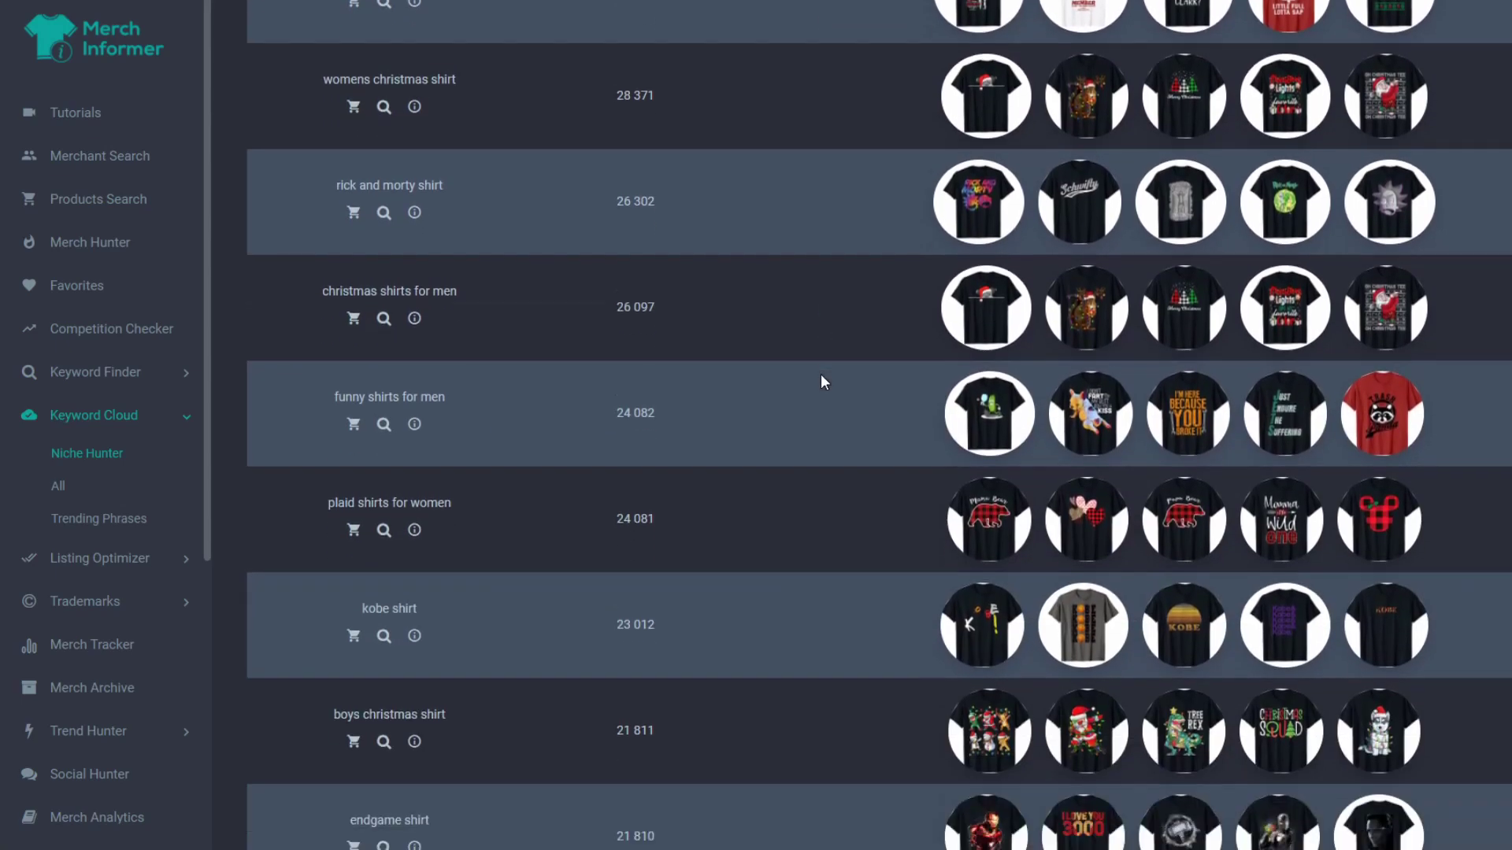
scroll(821, 375, down, 11)
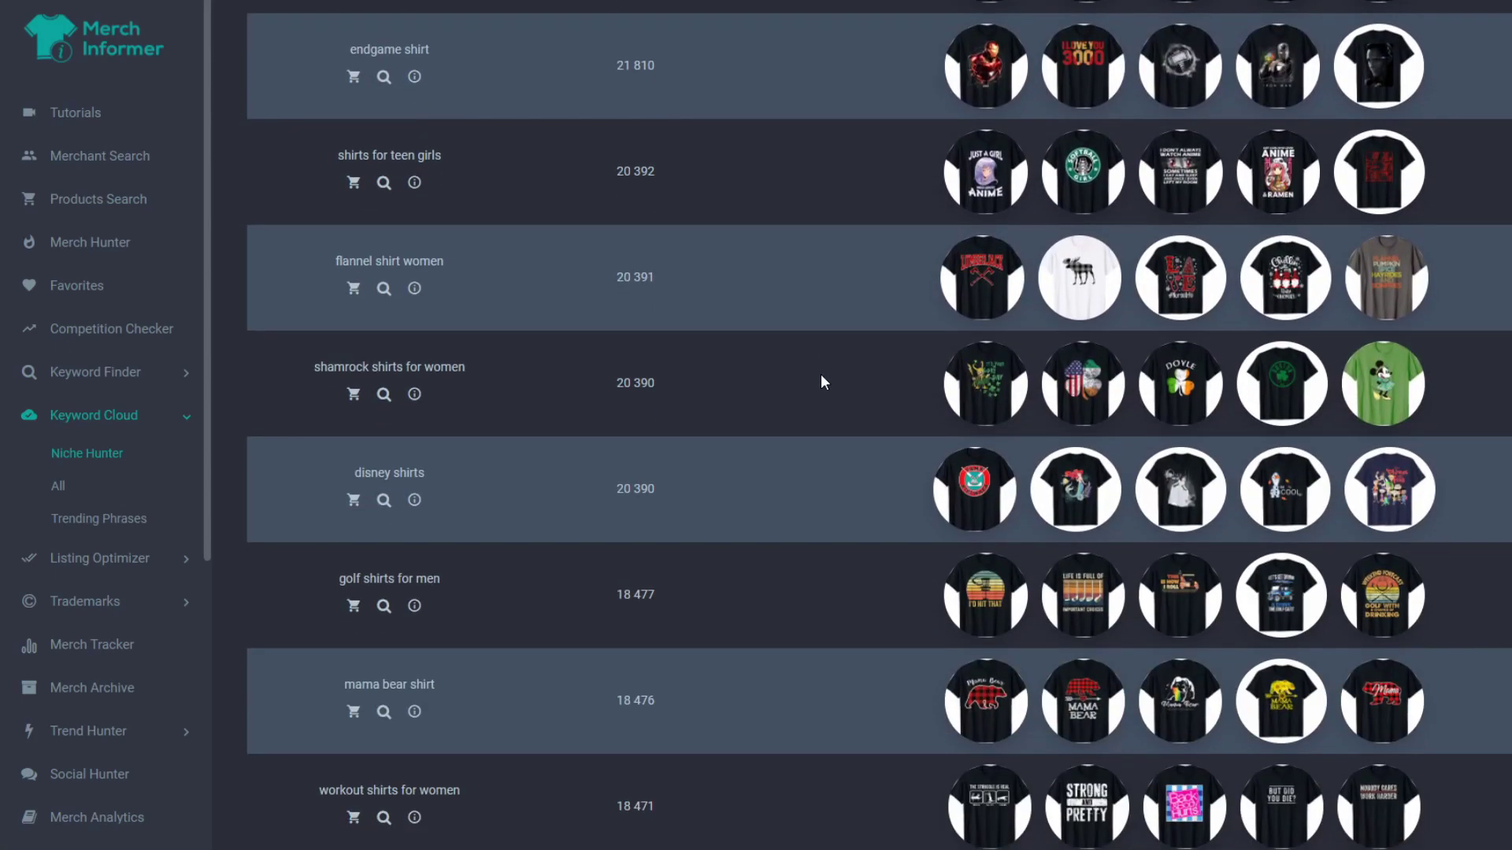
scroll(820, 375, down, 3)
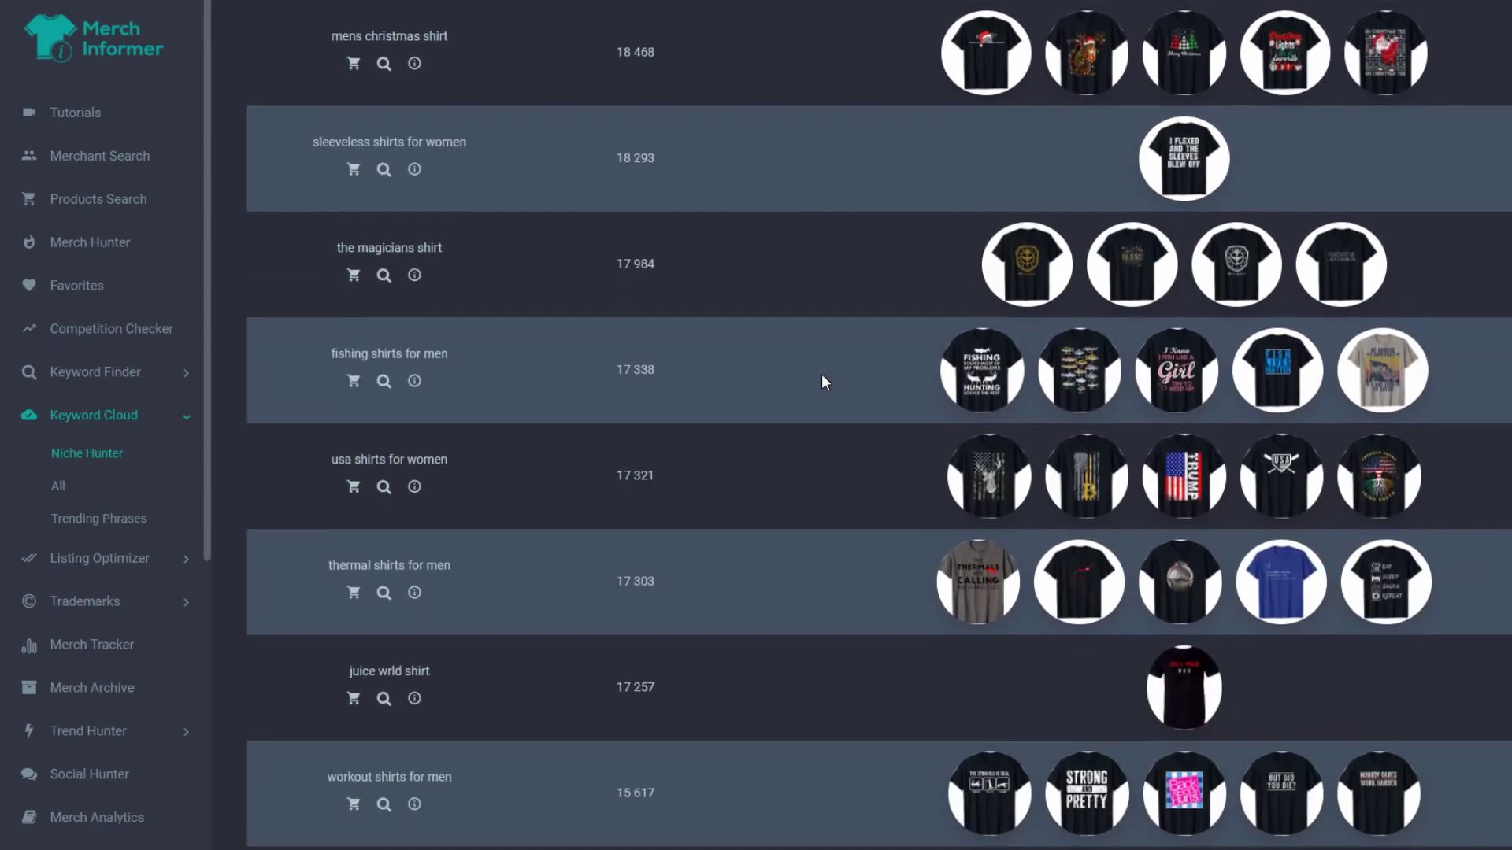
drag(448, 457, 313, 463)
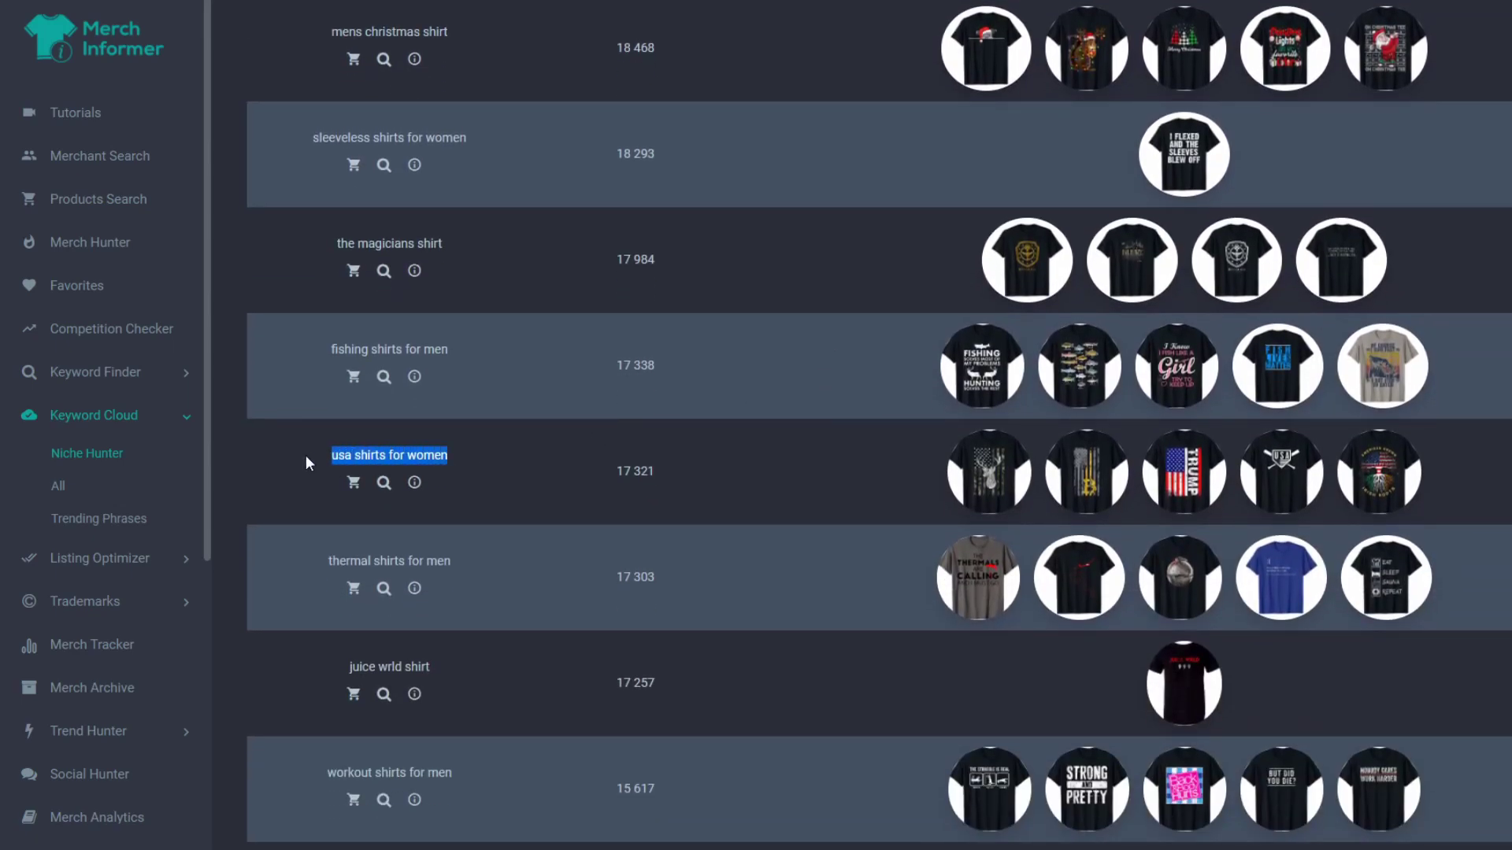
drag(460, 352, 328, 353)
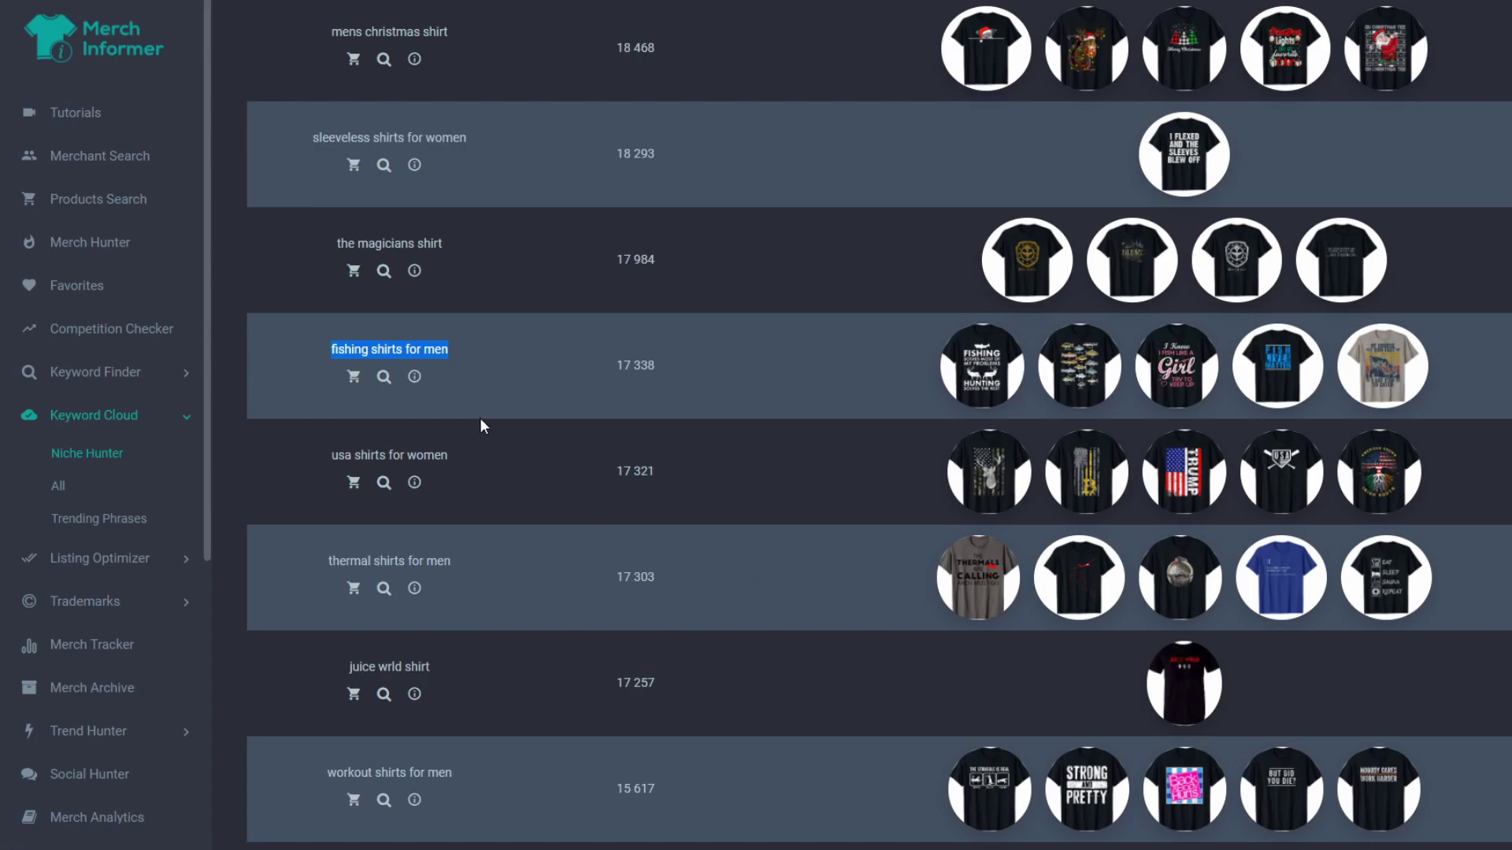
Filter the shirt keywords by "awareness" and sort them by ascending search volume.
click(456, 352)
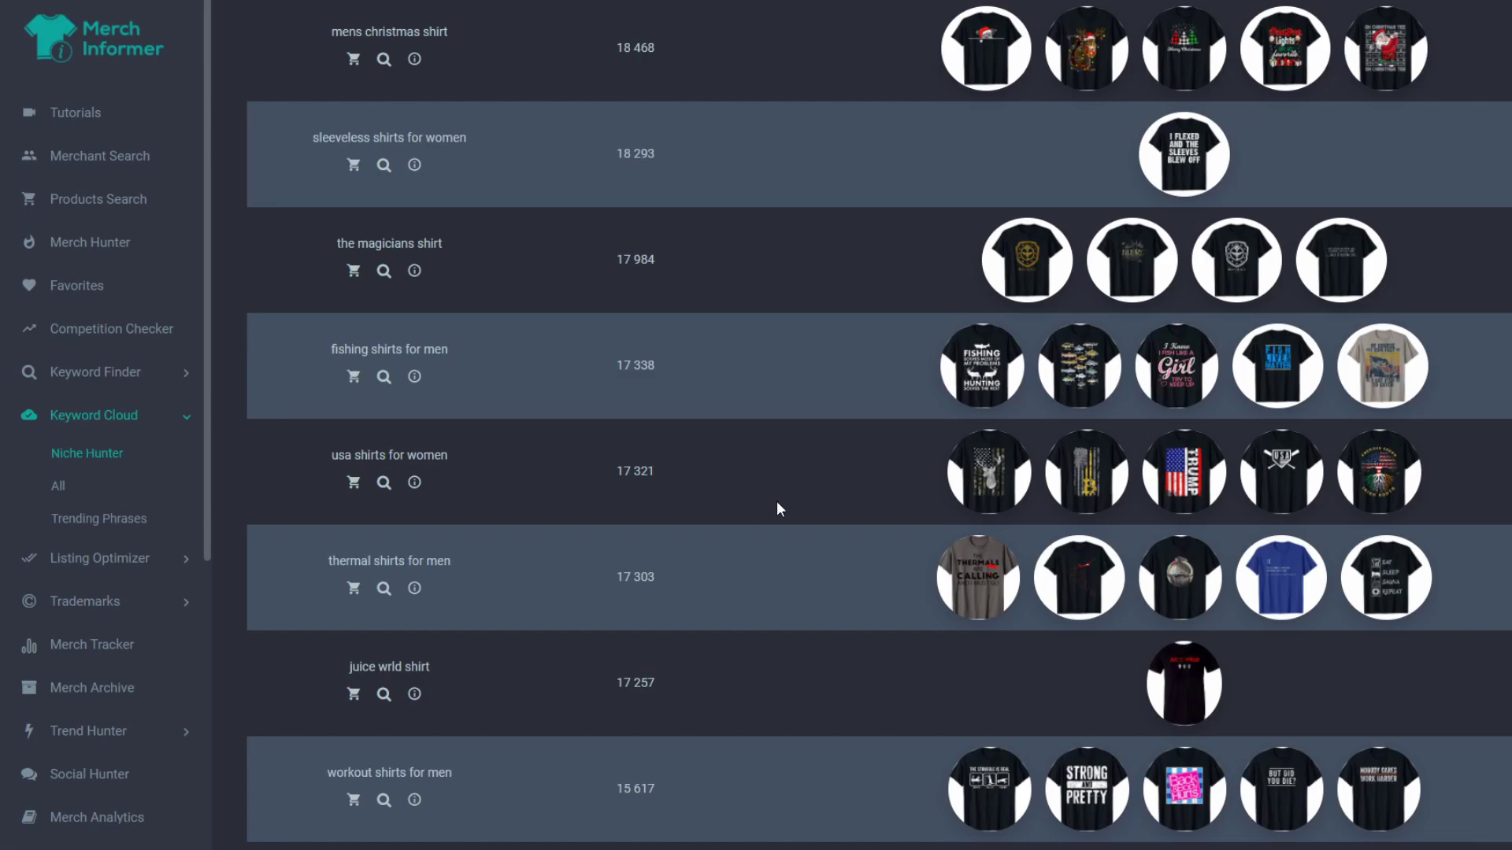
scroll(776, 501, down, 10)
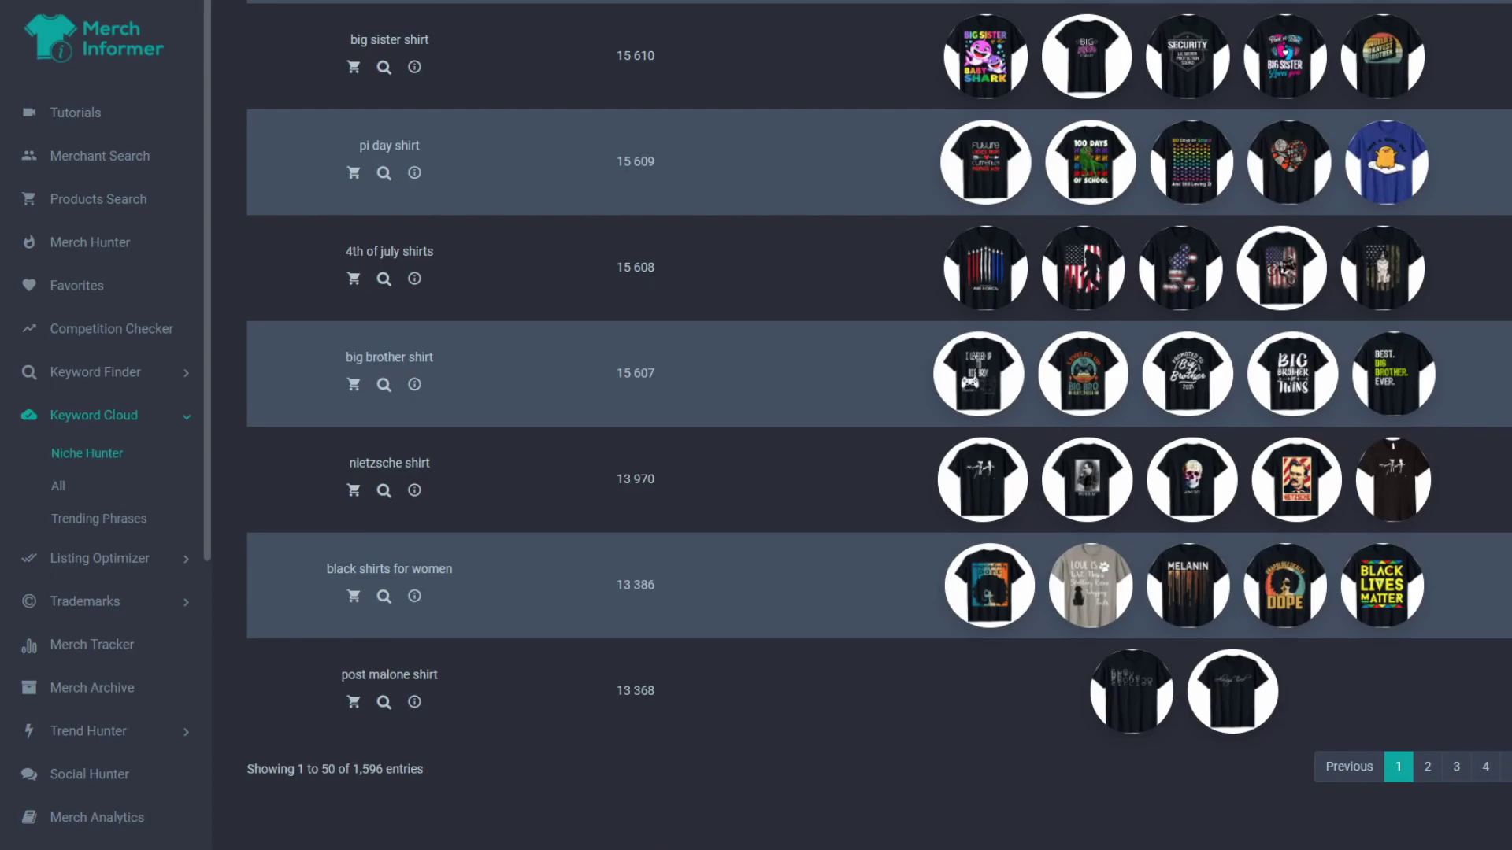
key(Home)
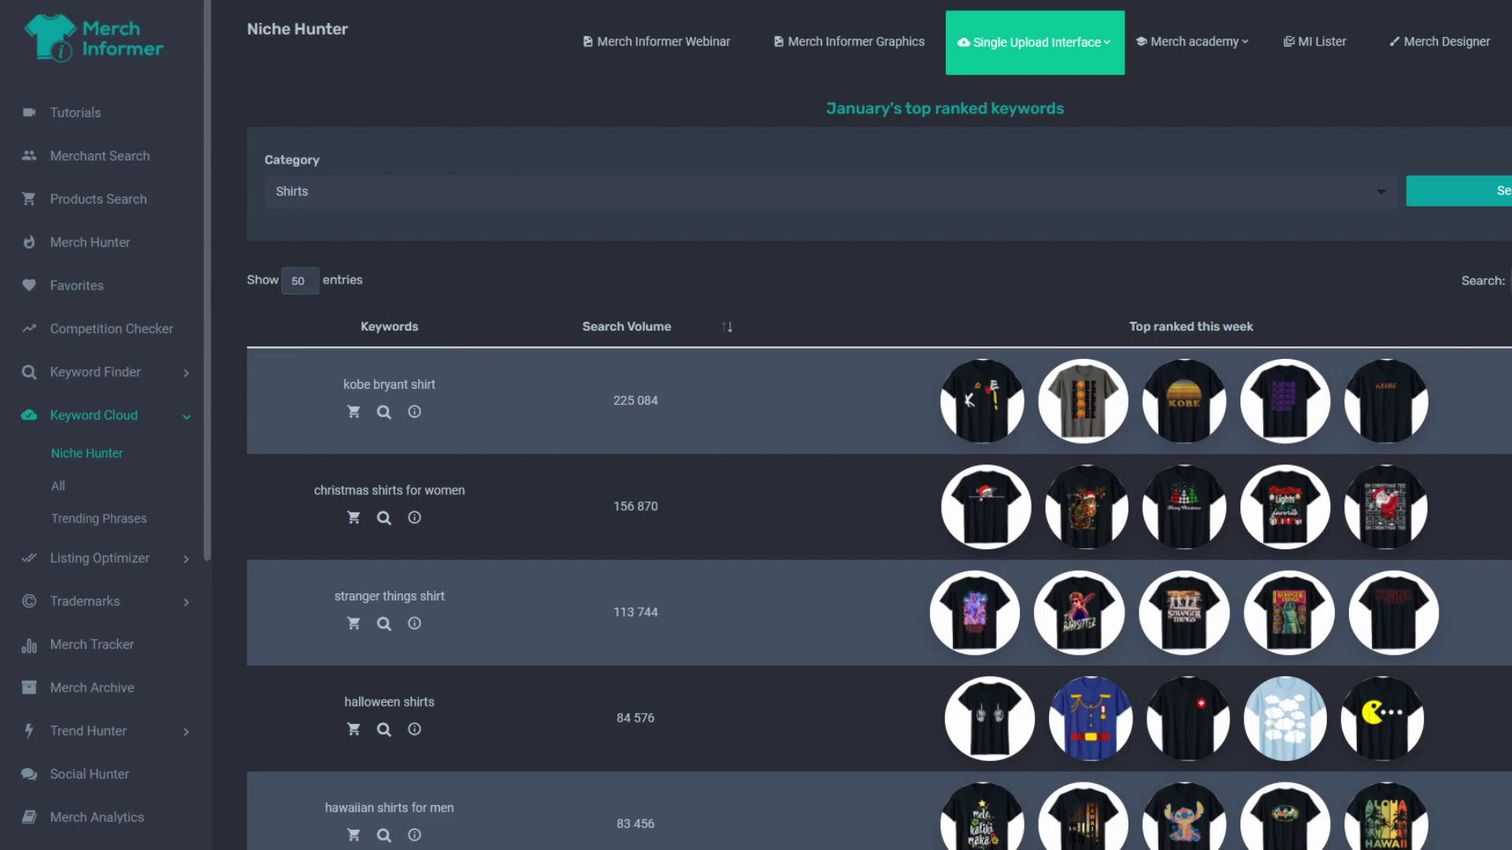
text(awareness)
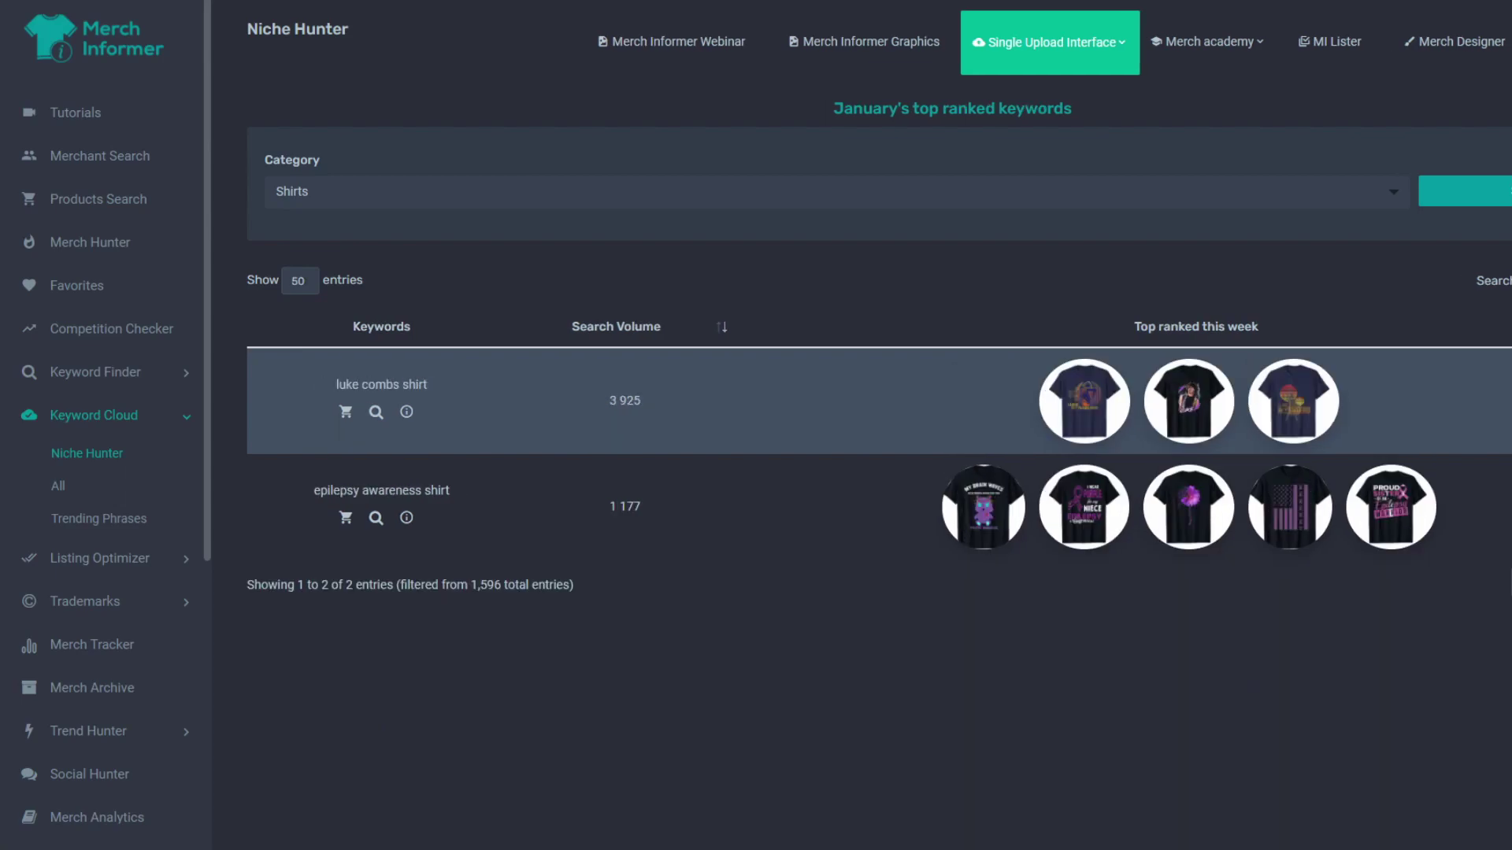
click(719, 328)
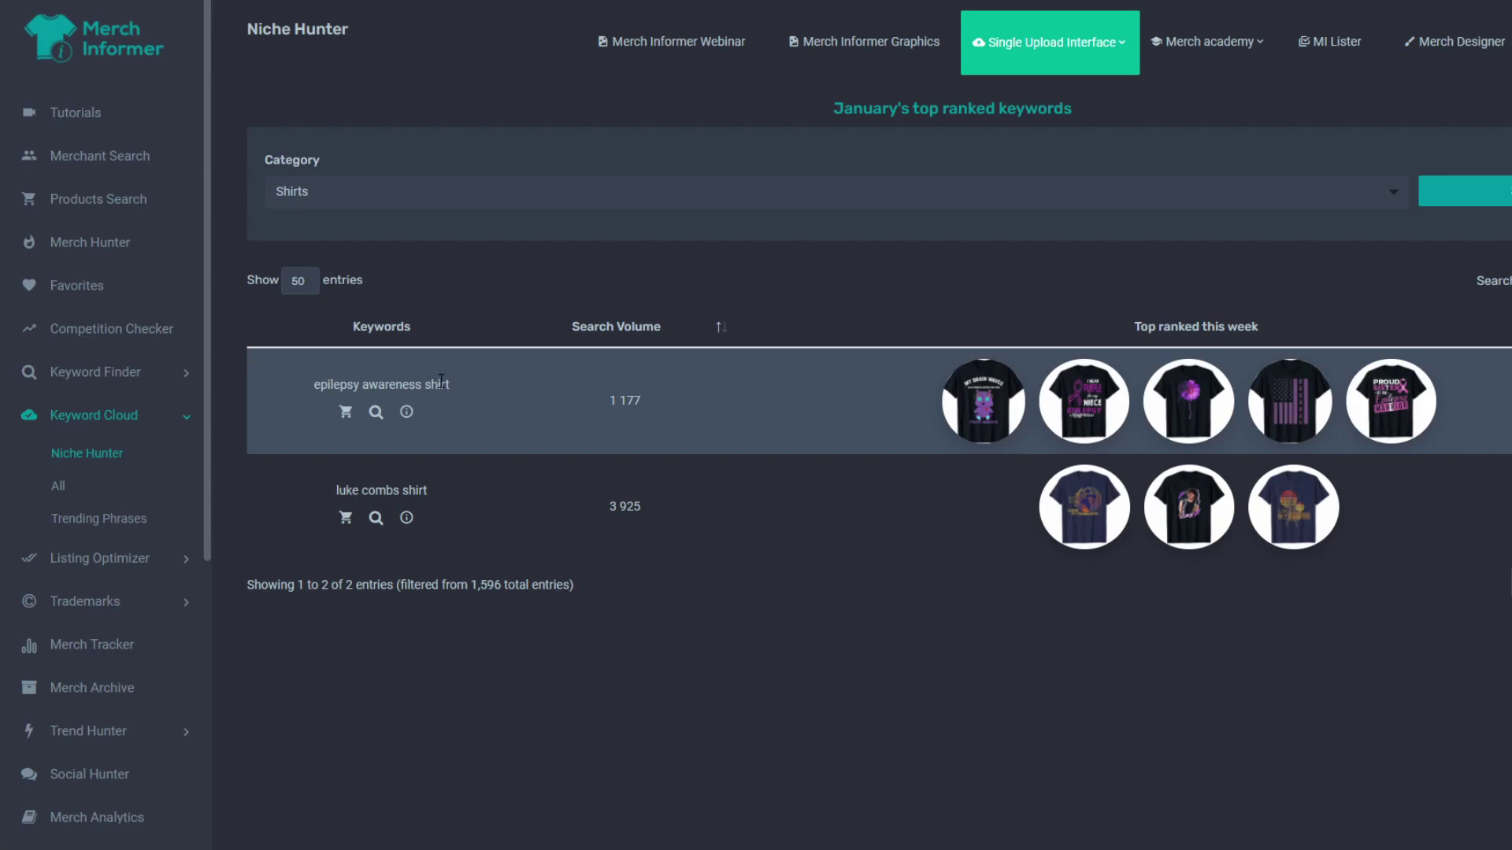
Examine the search volume for "epilepsy awareness shirt" and inspect its top ranked designs on their Amazon product pages.
drag(643, 403, 606, 407)
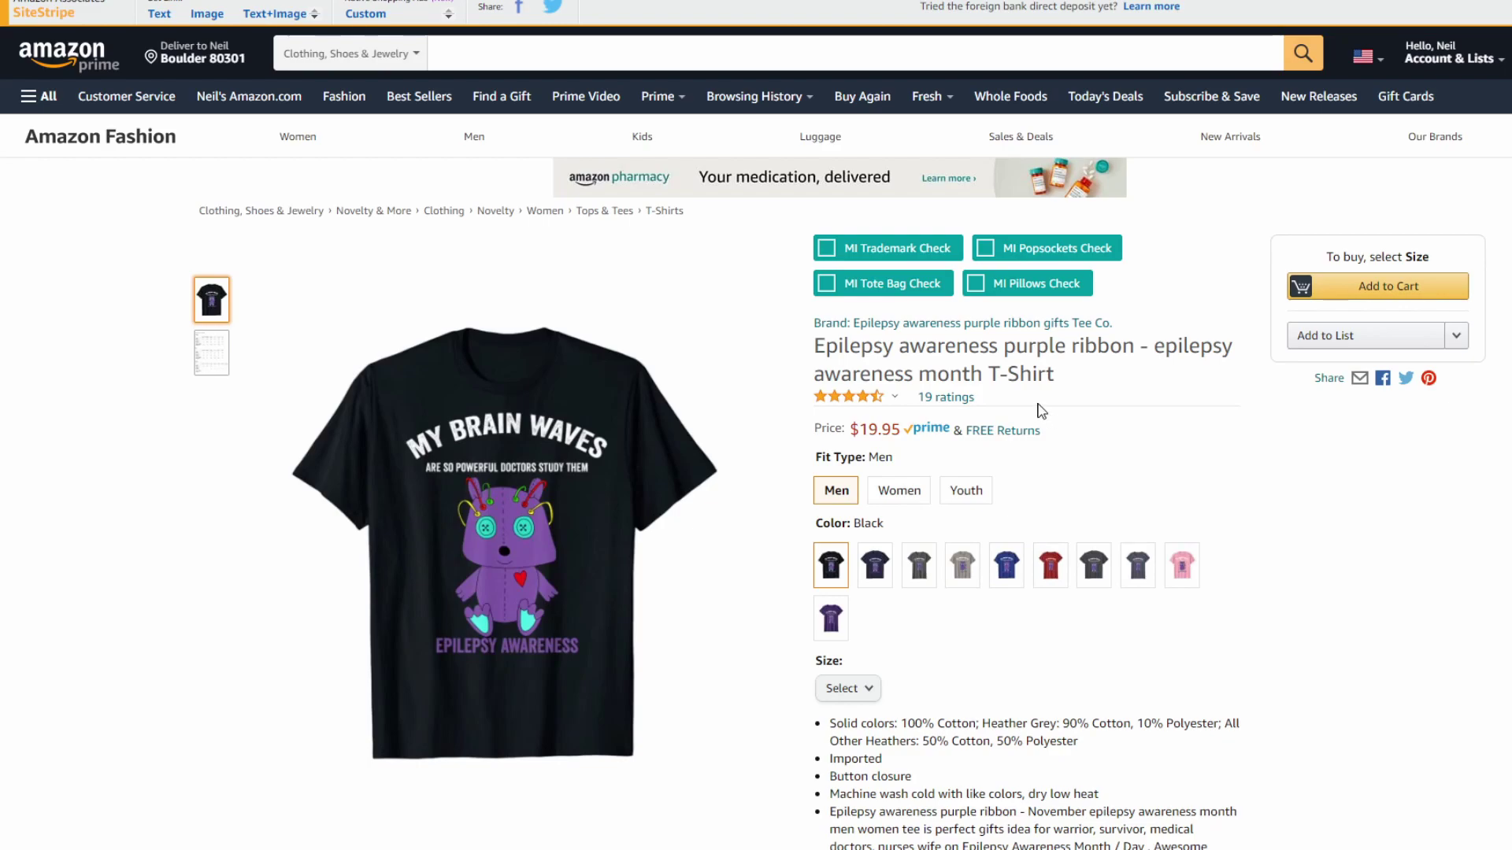
drag(815, 347, 996, 347)
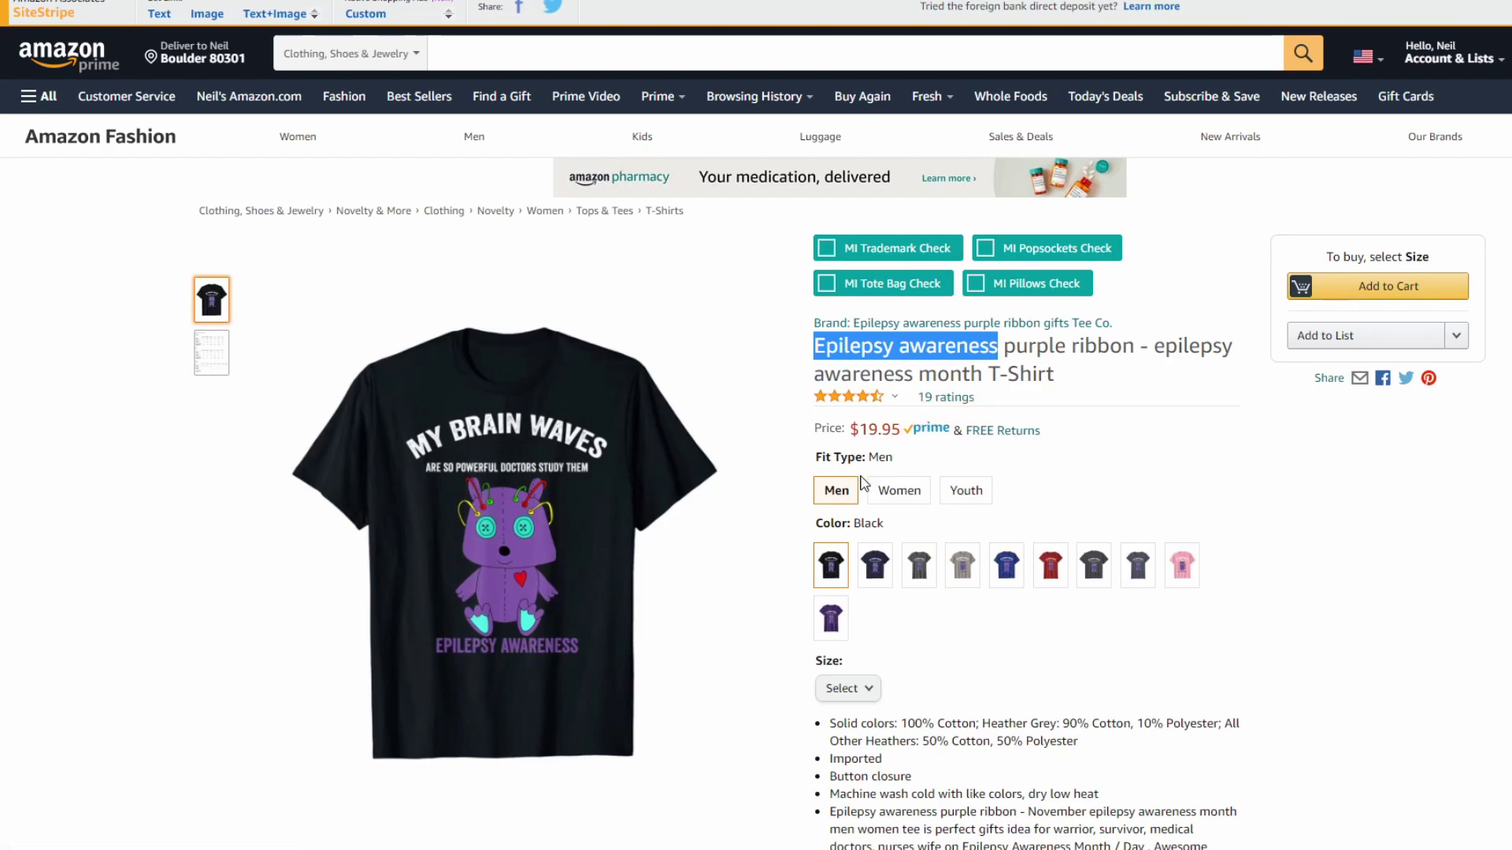
mouse_move(507, 543)
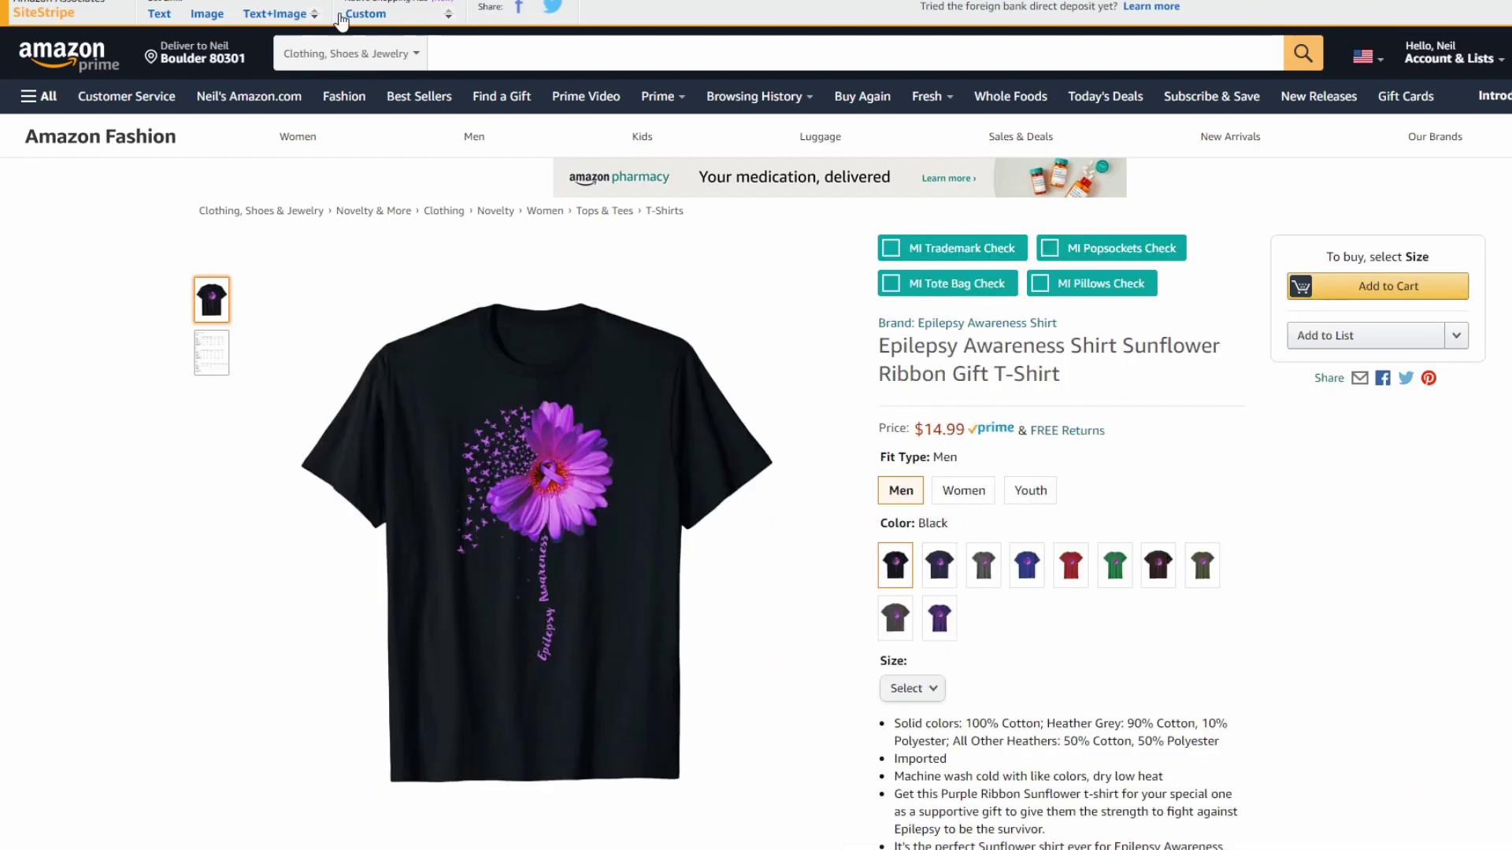
key(alt+Left)
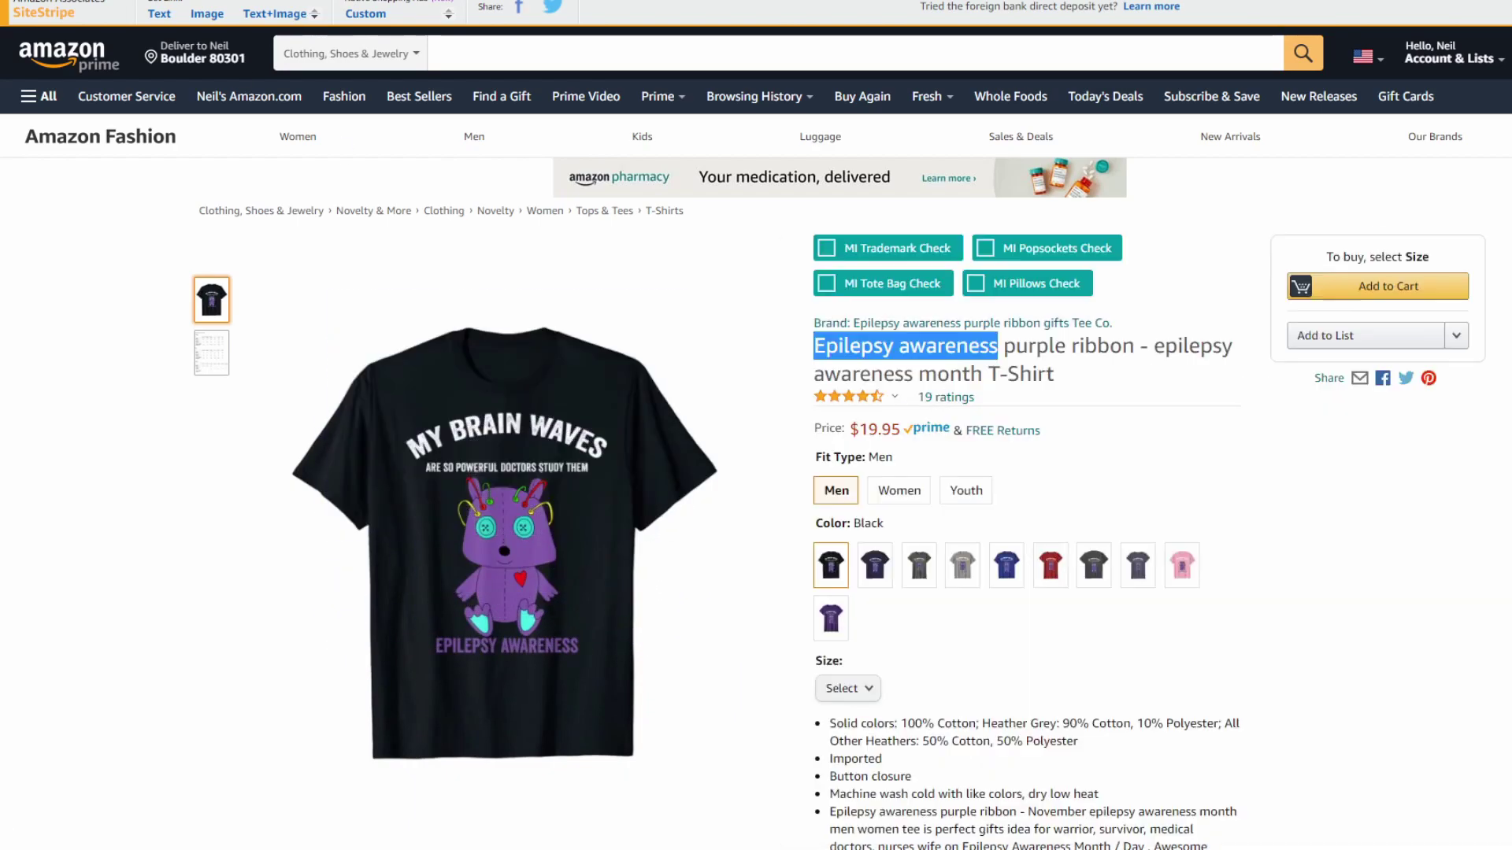
key(ctrl+Tab)
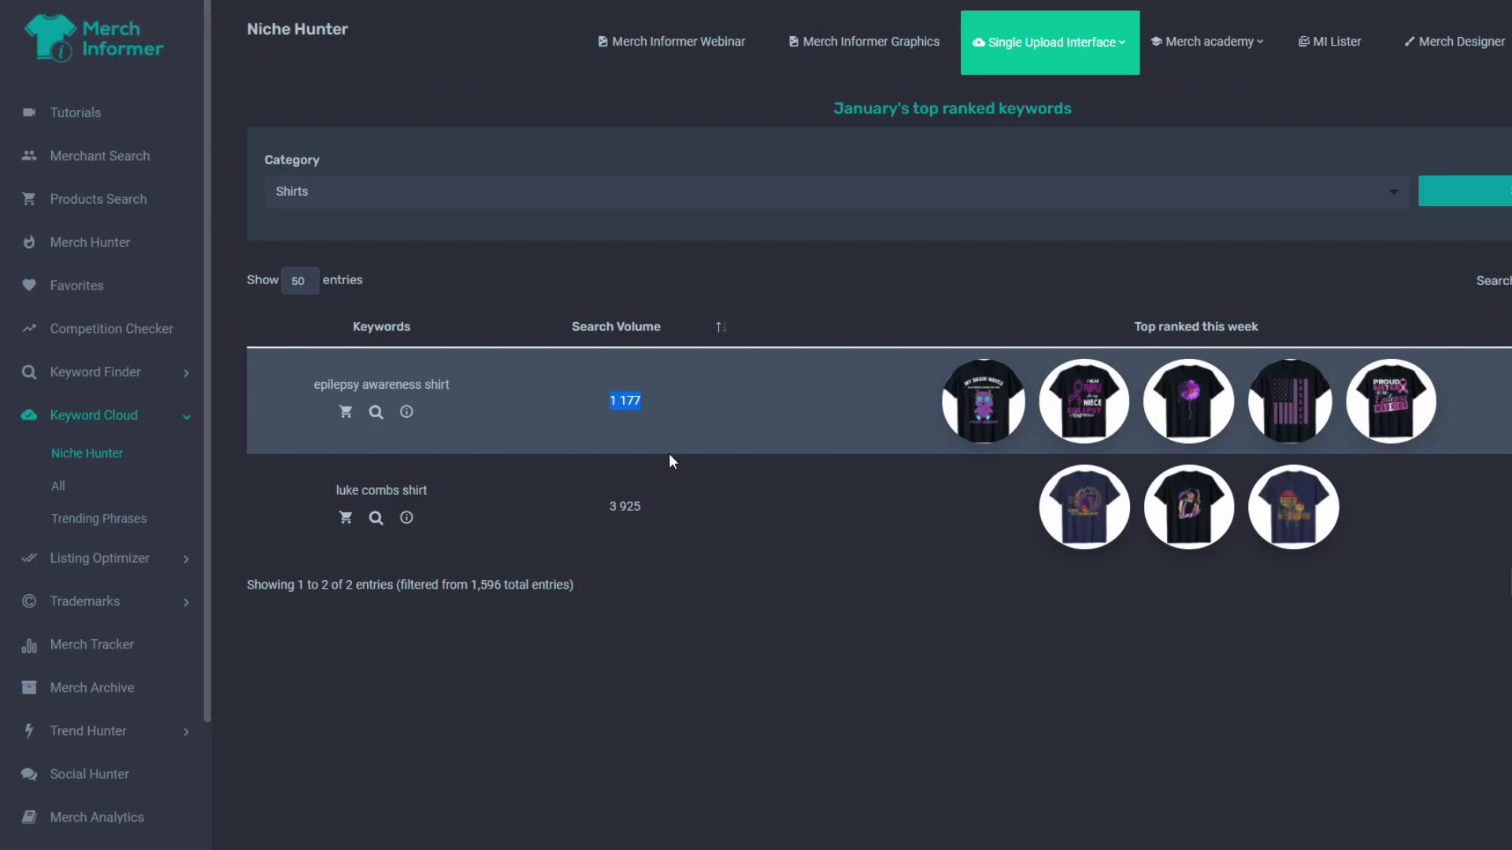
Review the keyword details for "epilepsy awareness shirt" and check the number of ratings on the purple ribbon shirt's Amazon page.
click(410, 410)
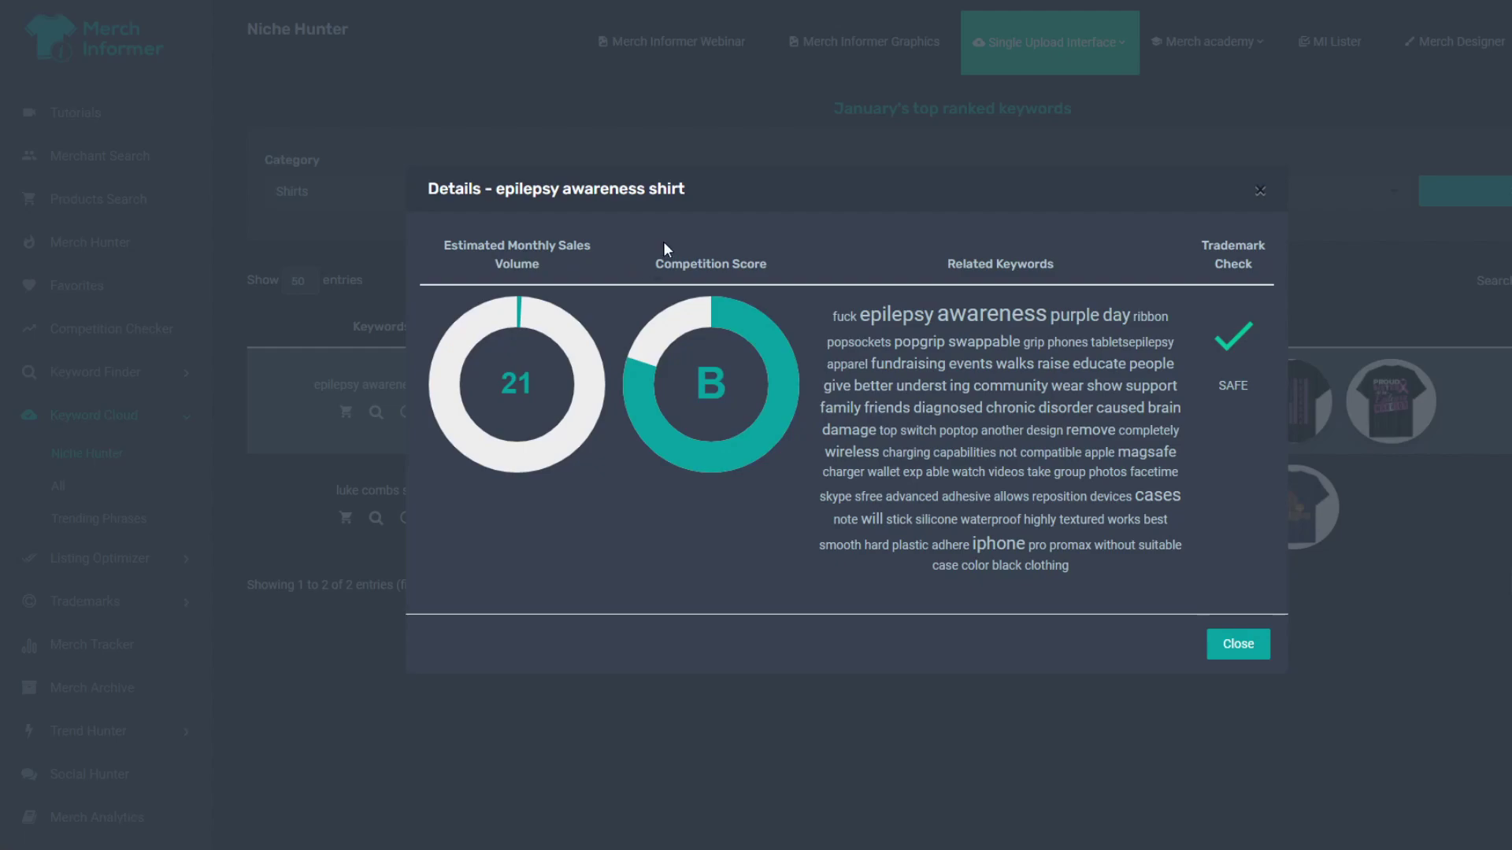
click(1252, 653)
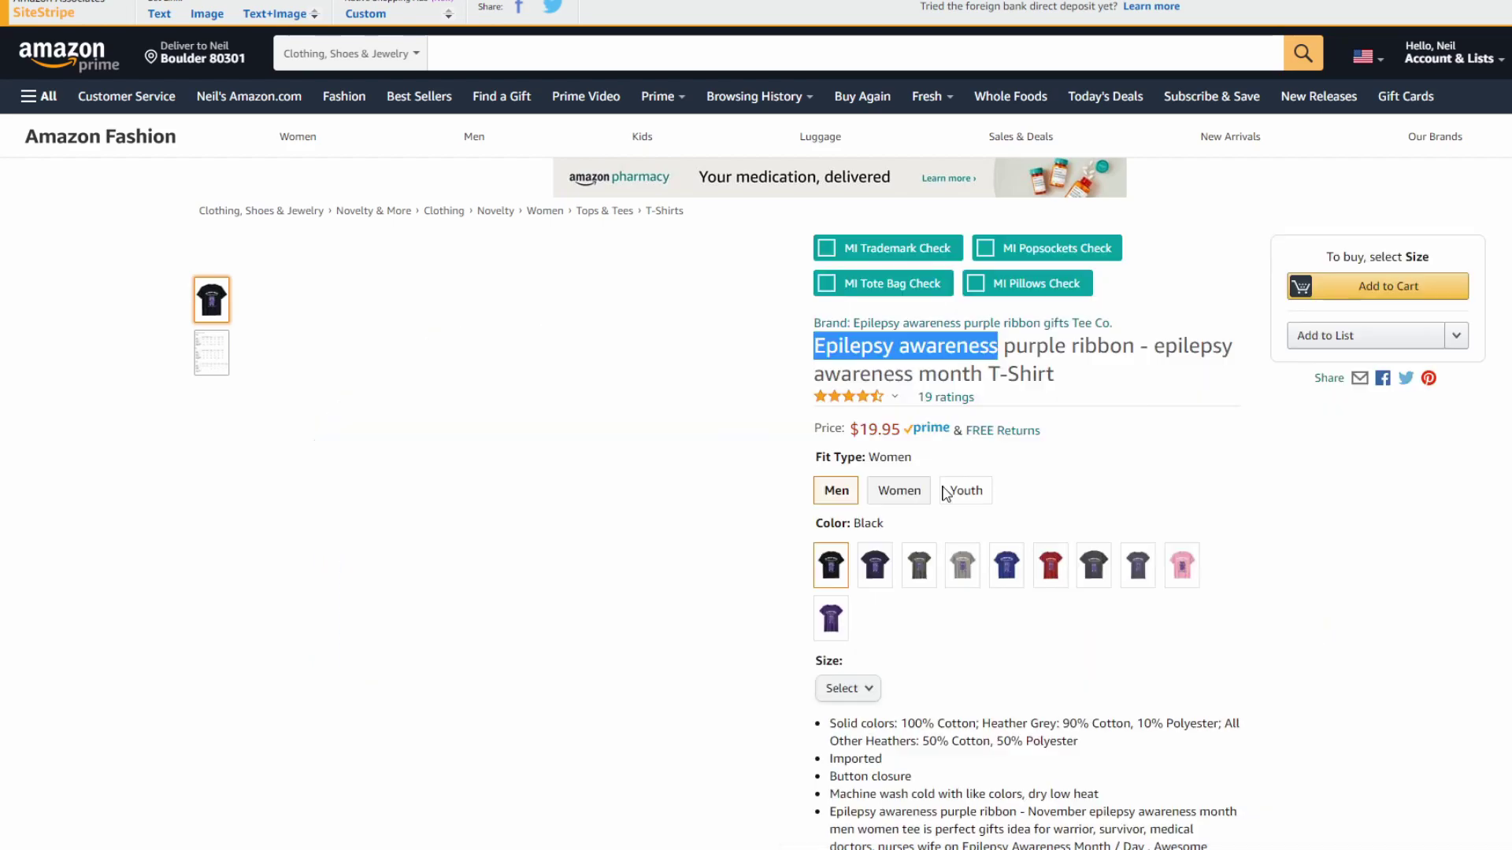
drag(977, 399, 918, 401)
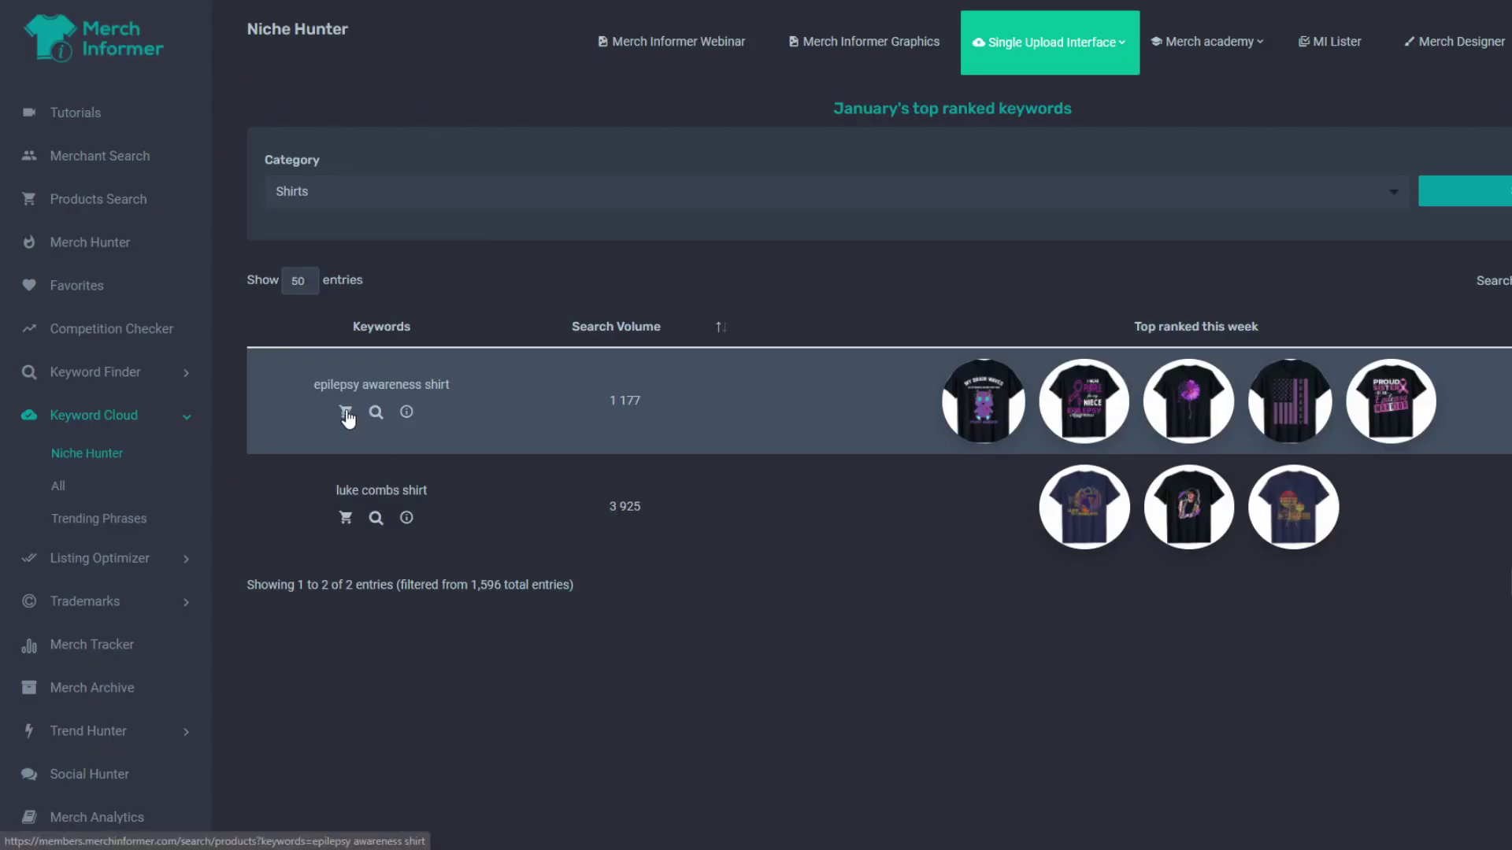
Run a product search for "epilepsy awareness shirt" in the Merch By Amazon Shirts category and stop loading more items.
click(346, 413)
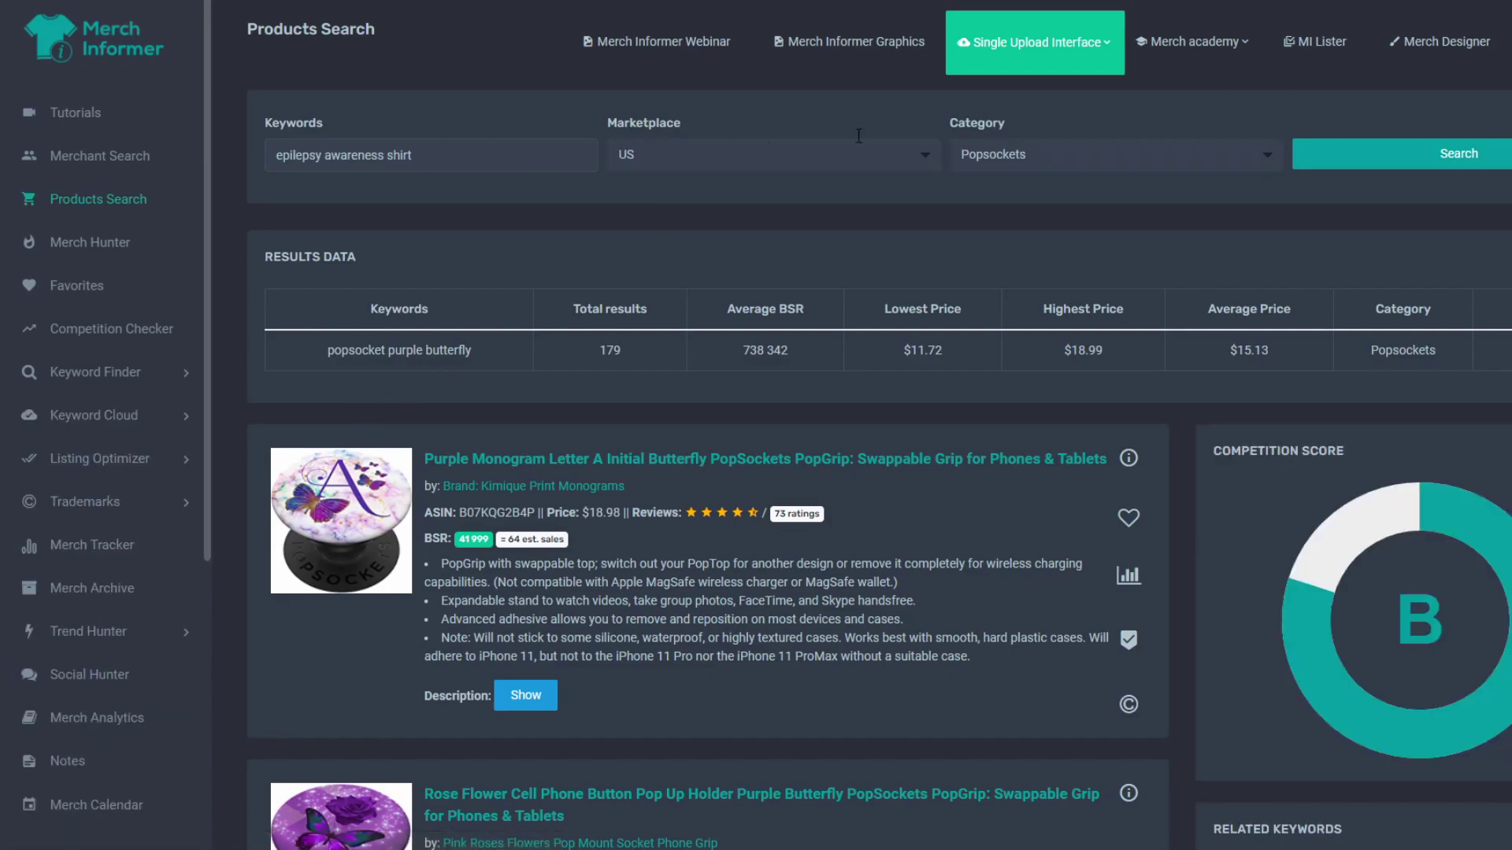
click(1043, 157)
click(1030, 231)
click(1447, 155)
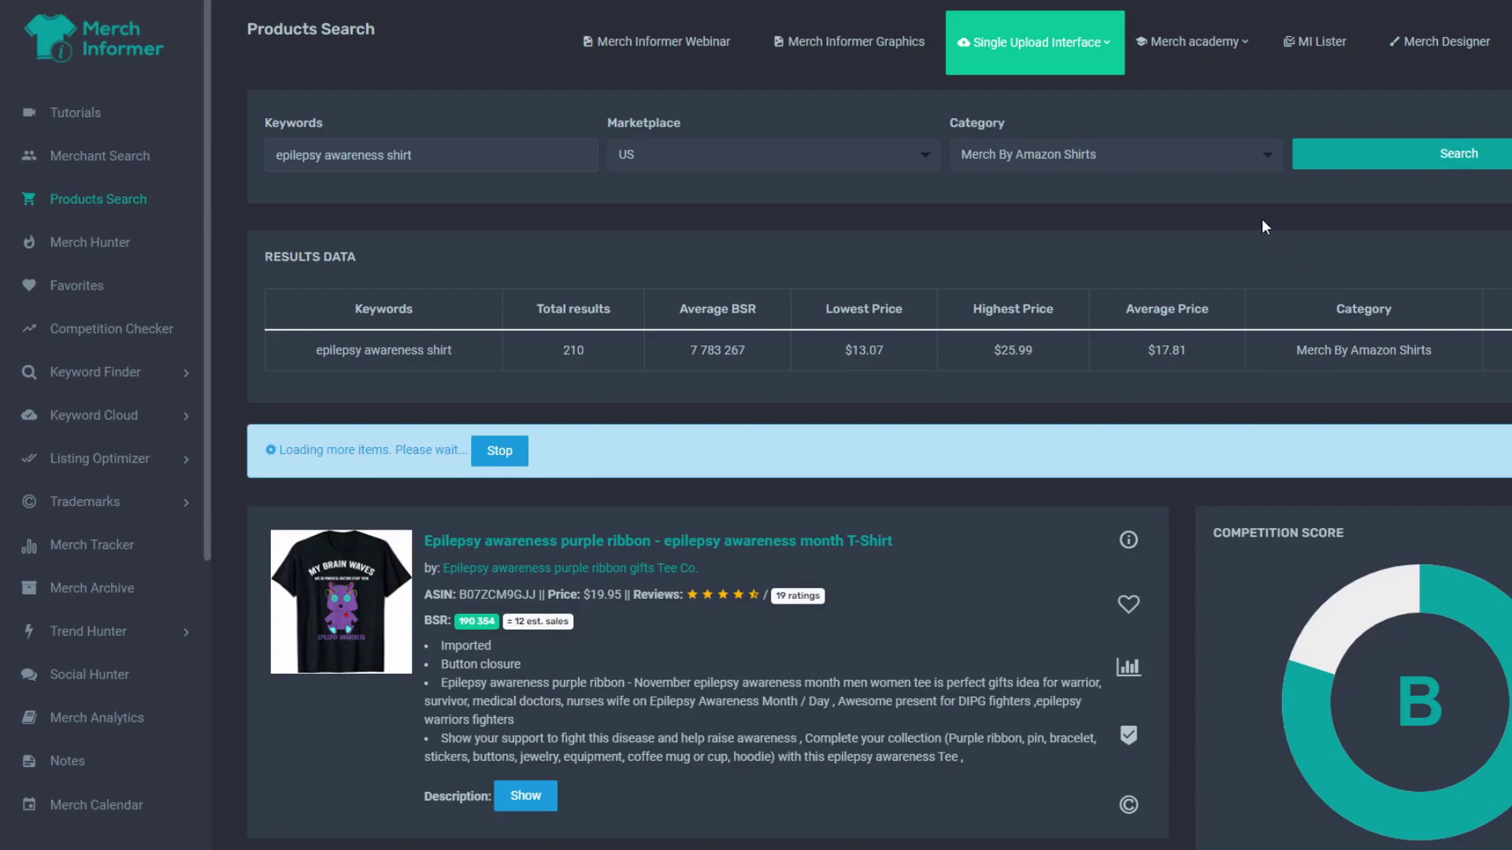
click(500, 456)
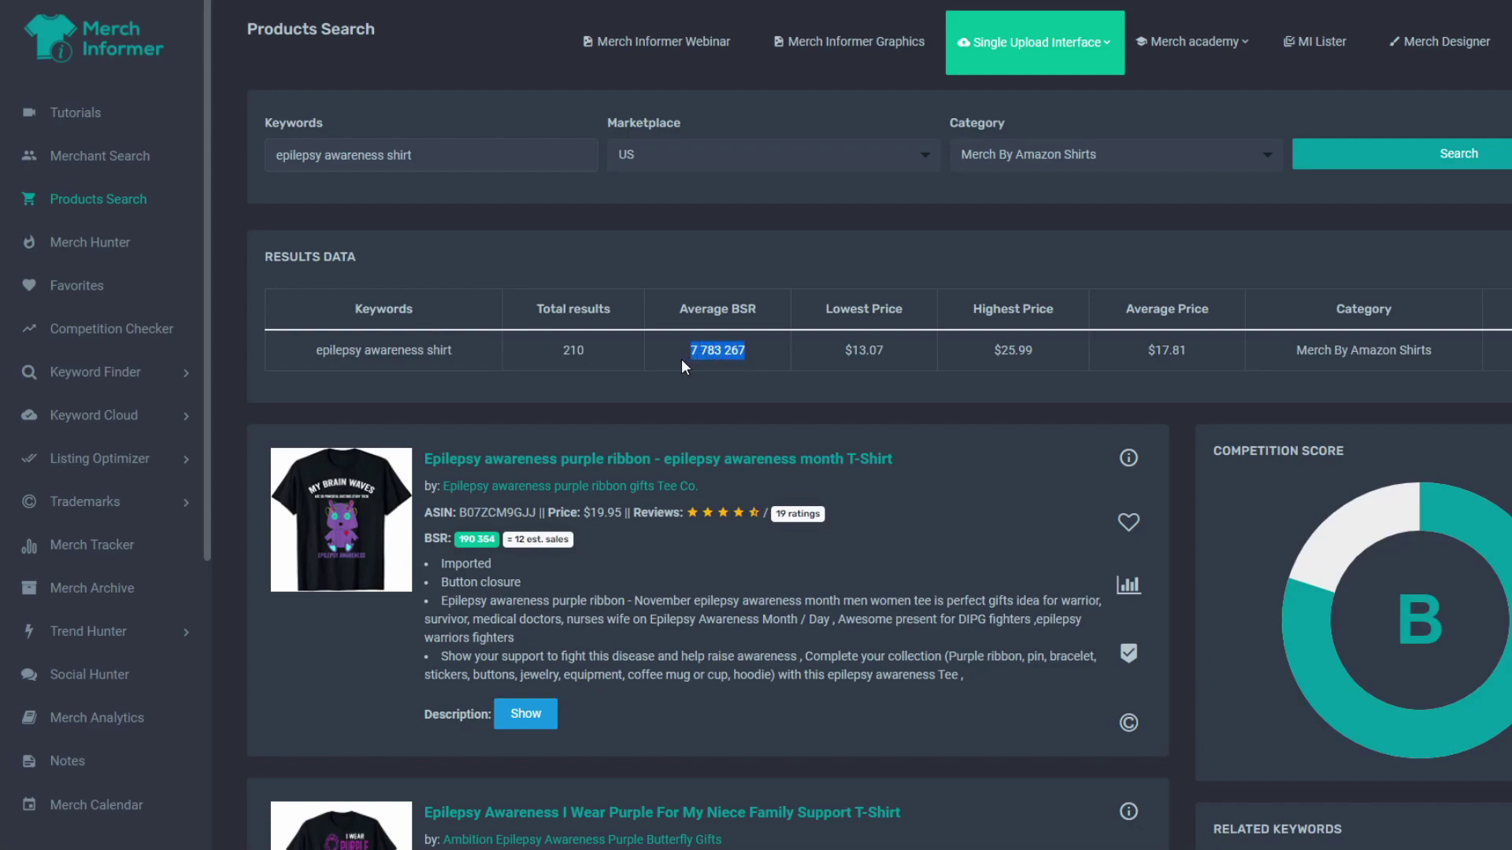
Examine the searched keyword, average BSR and average price in the results data.
drag(453, 351, 317, 353)
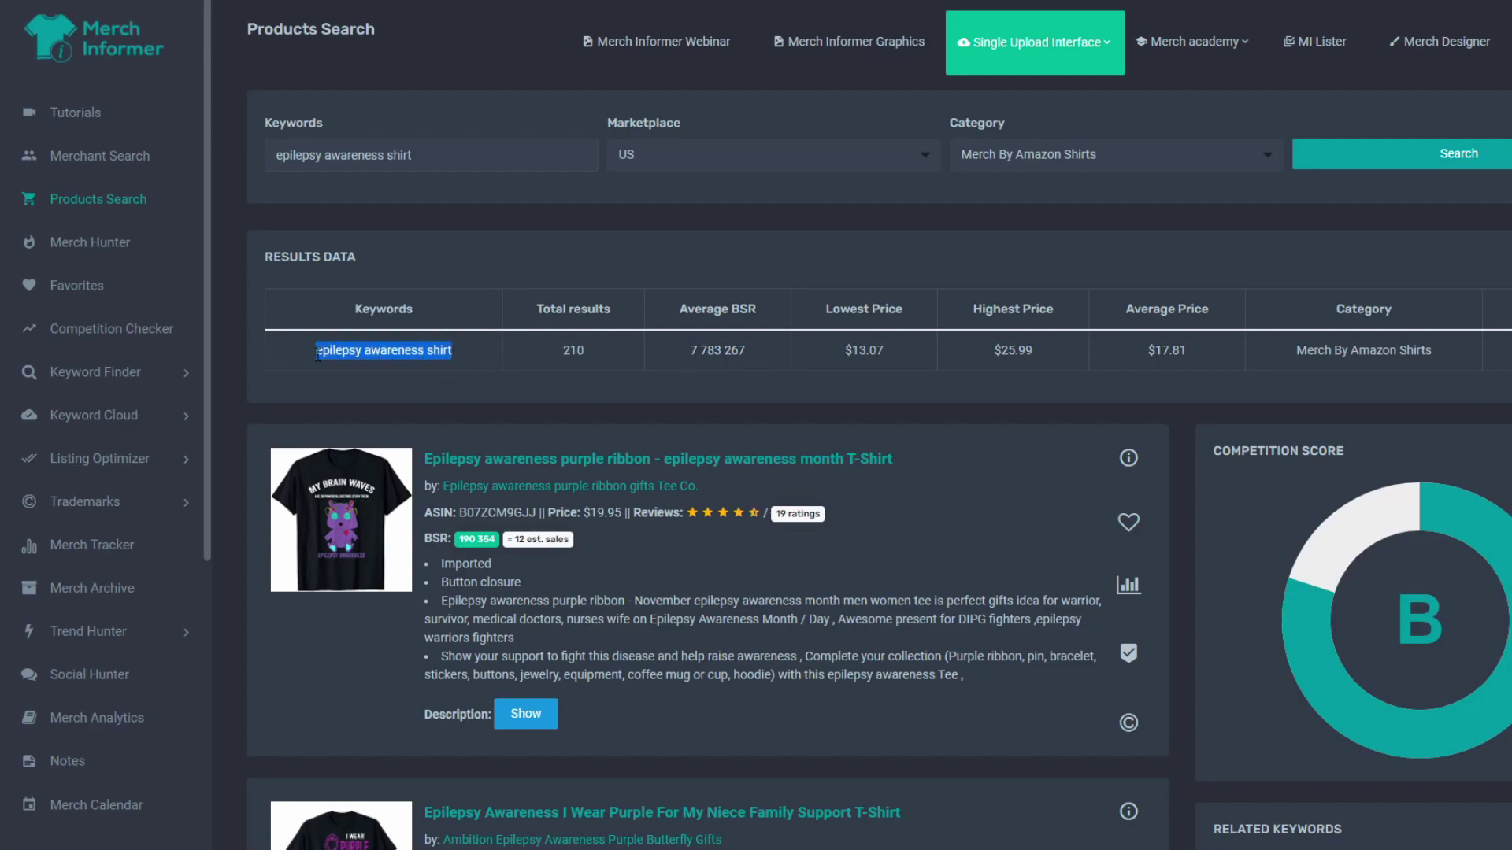
drag(750, 354, 692, 352)
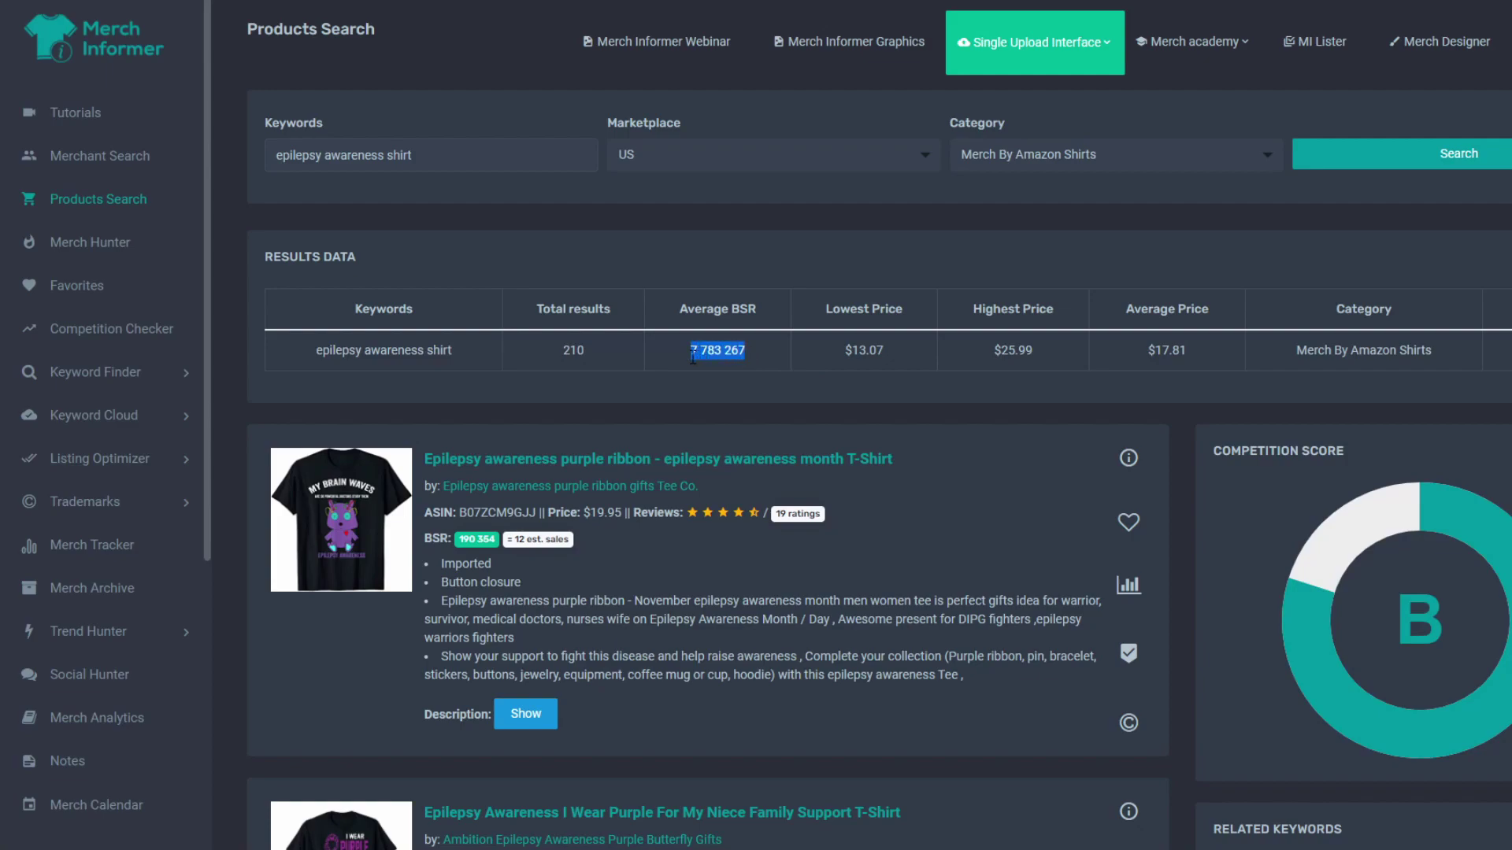
drag(1187, 348, 1149, 351)
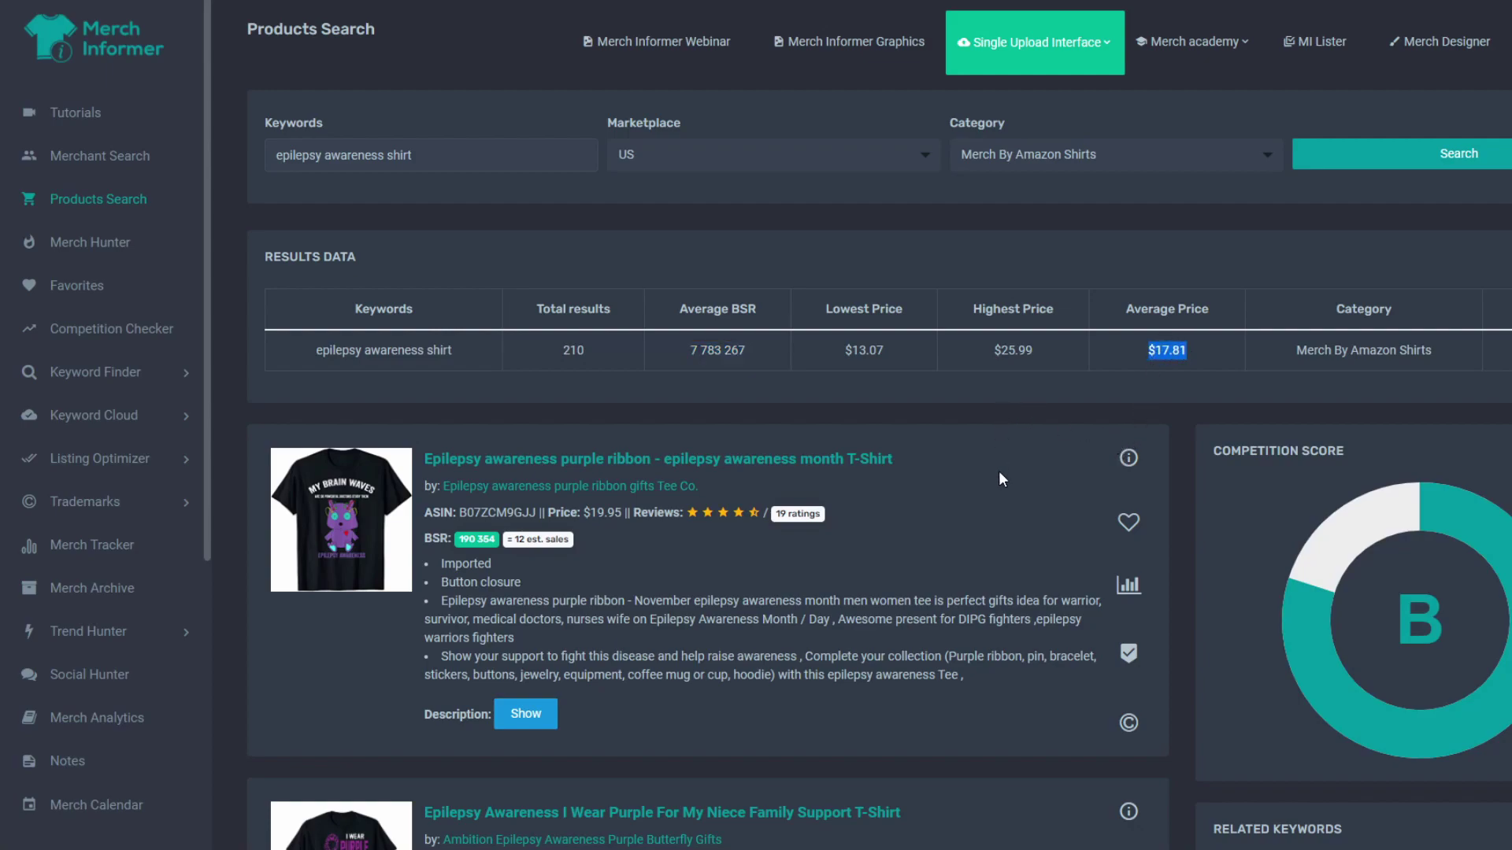
Browse the epilepsy awareness shirt listings and the related keywords, comparing the top designs.
scroll(434, 384, down, 2)
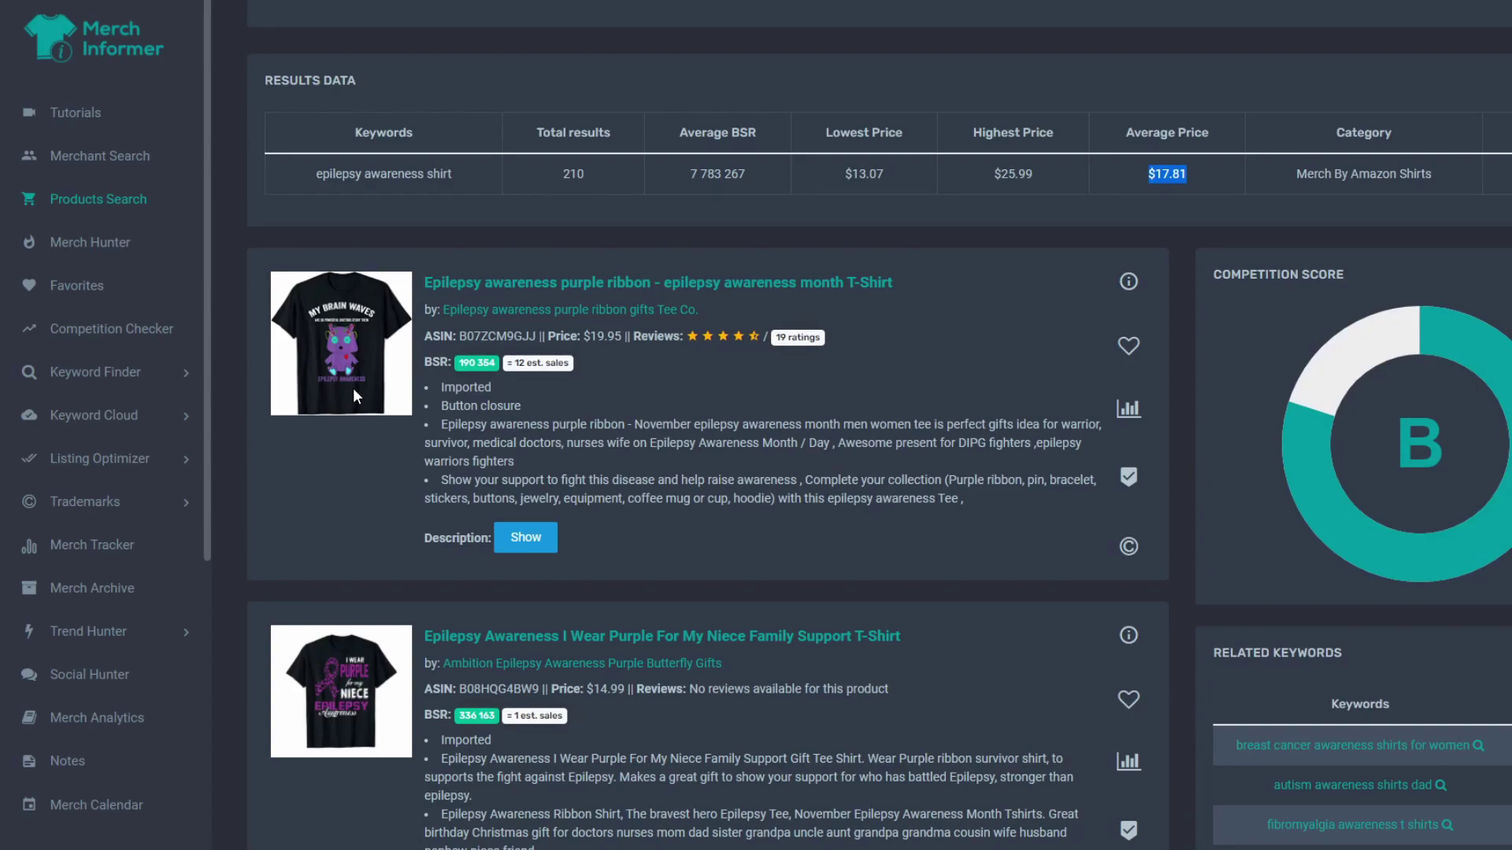
scroll(1397, 373, down, 5)
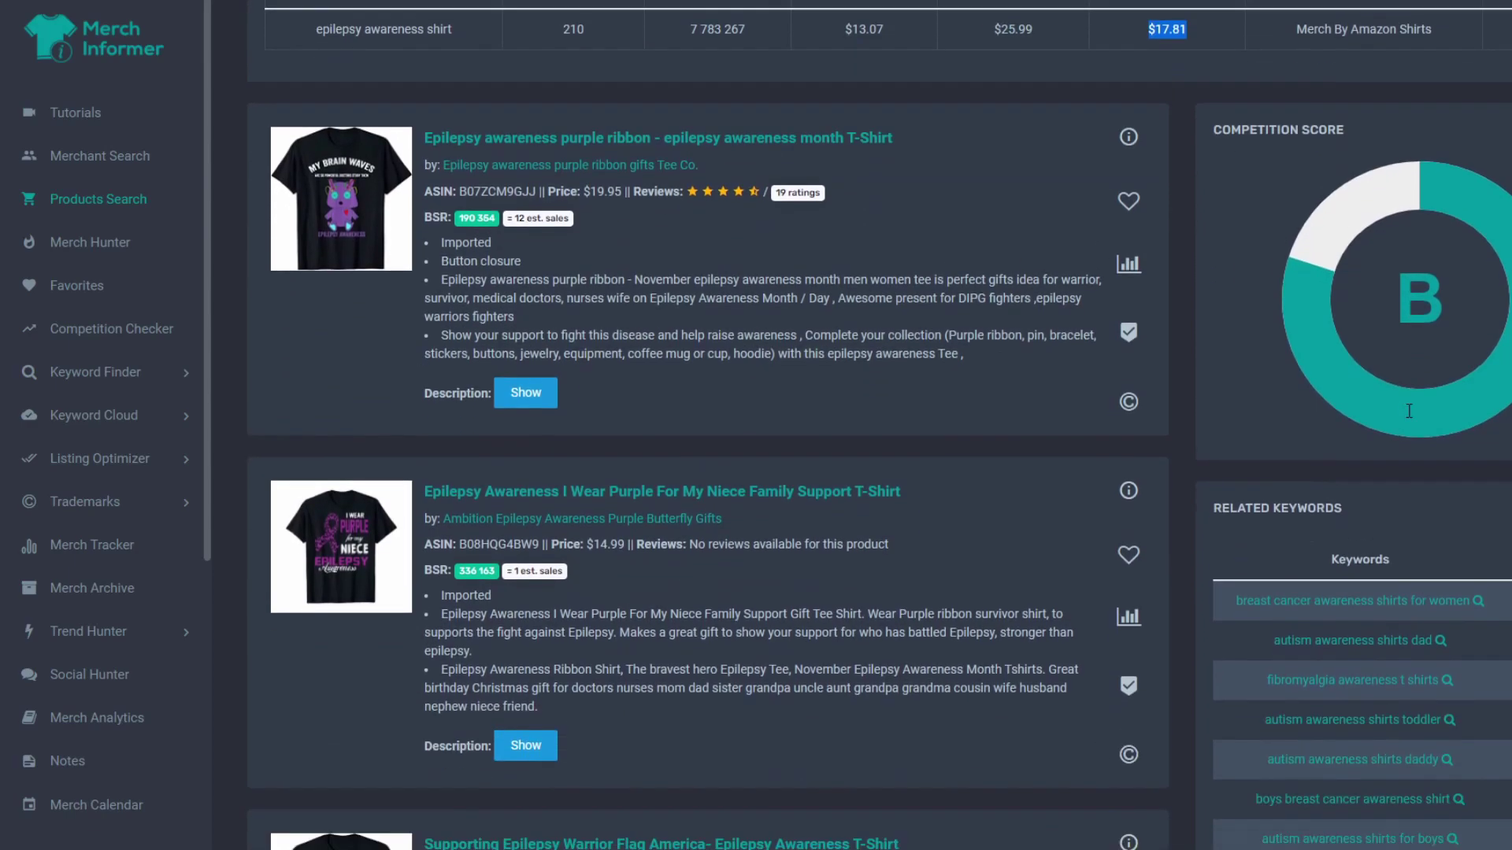
scroll(1406, 429, down, 12)
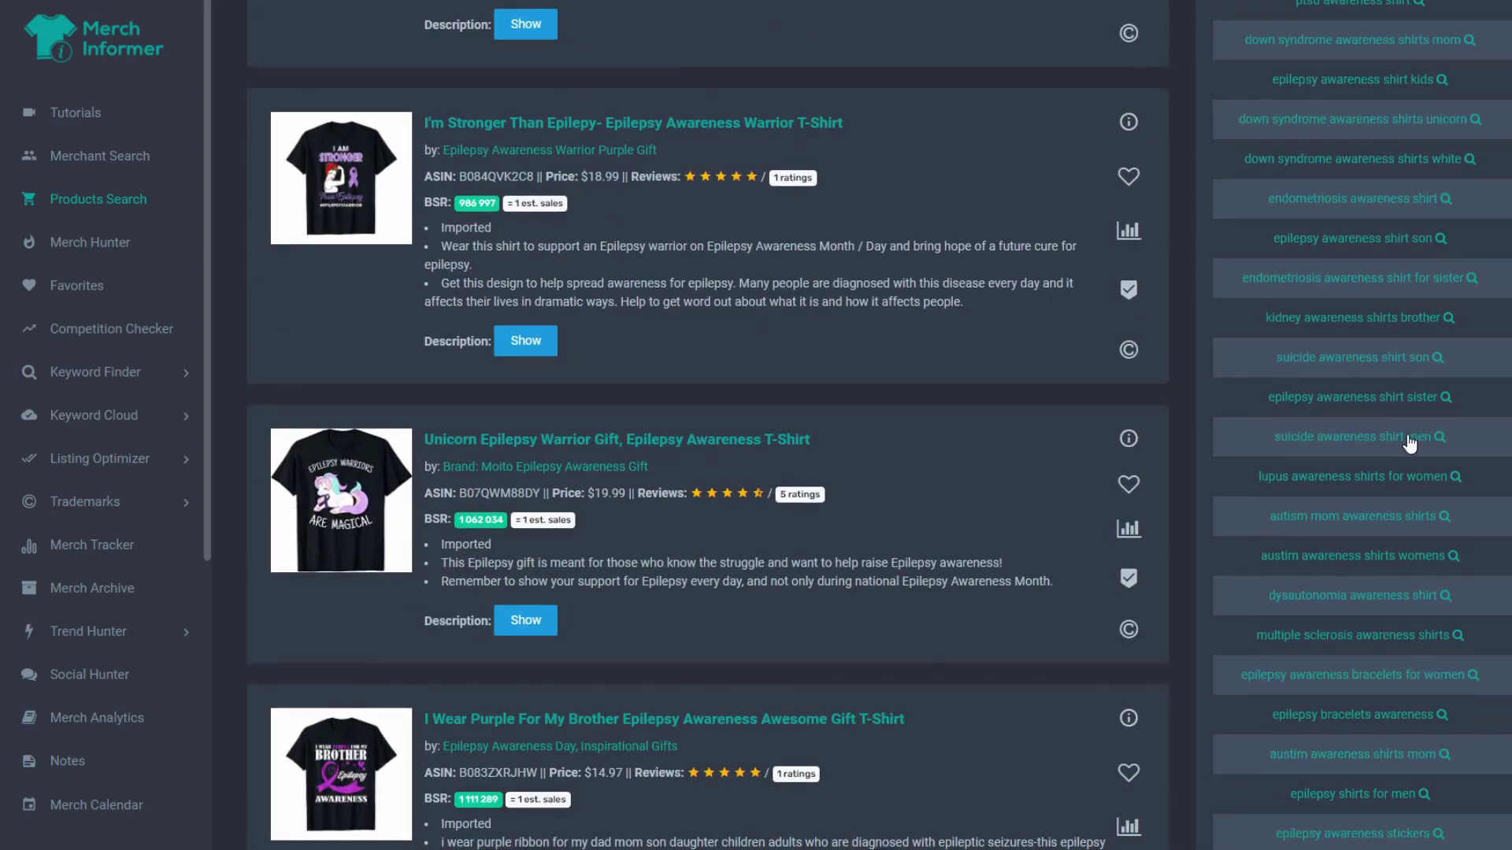
scroll(1408, 434, up, 8)
scroll(1409, 446, up, 9)
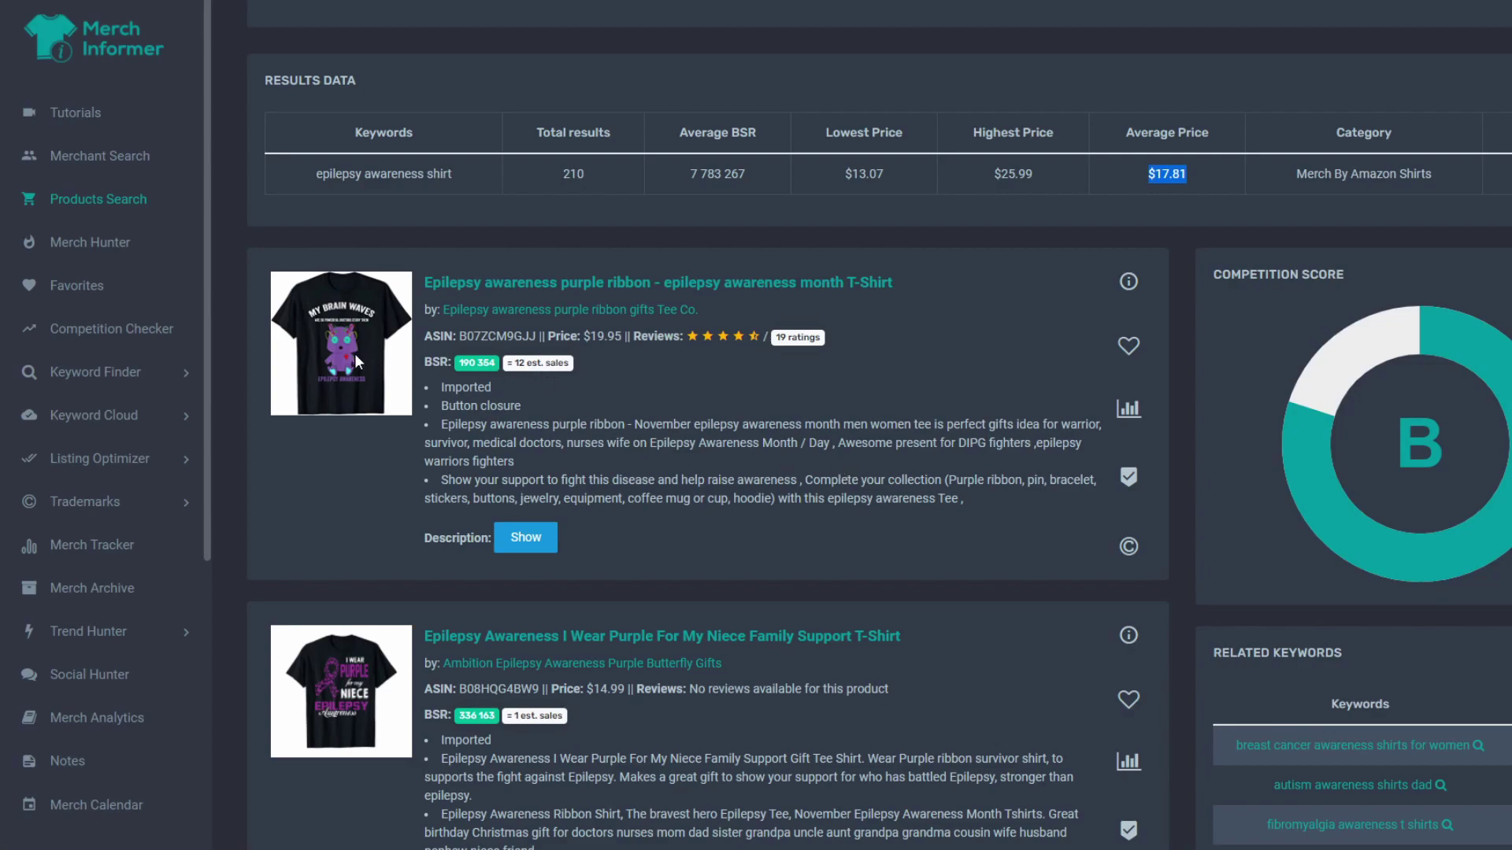
scroll(351, 353, down, 3)
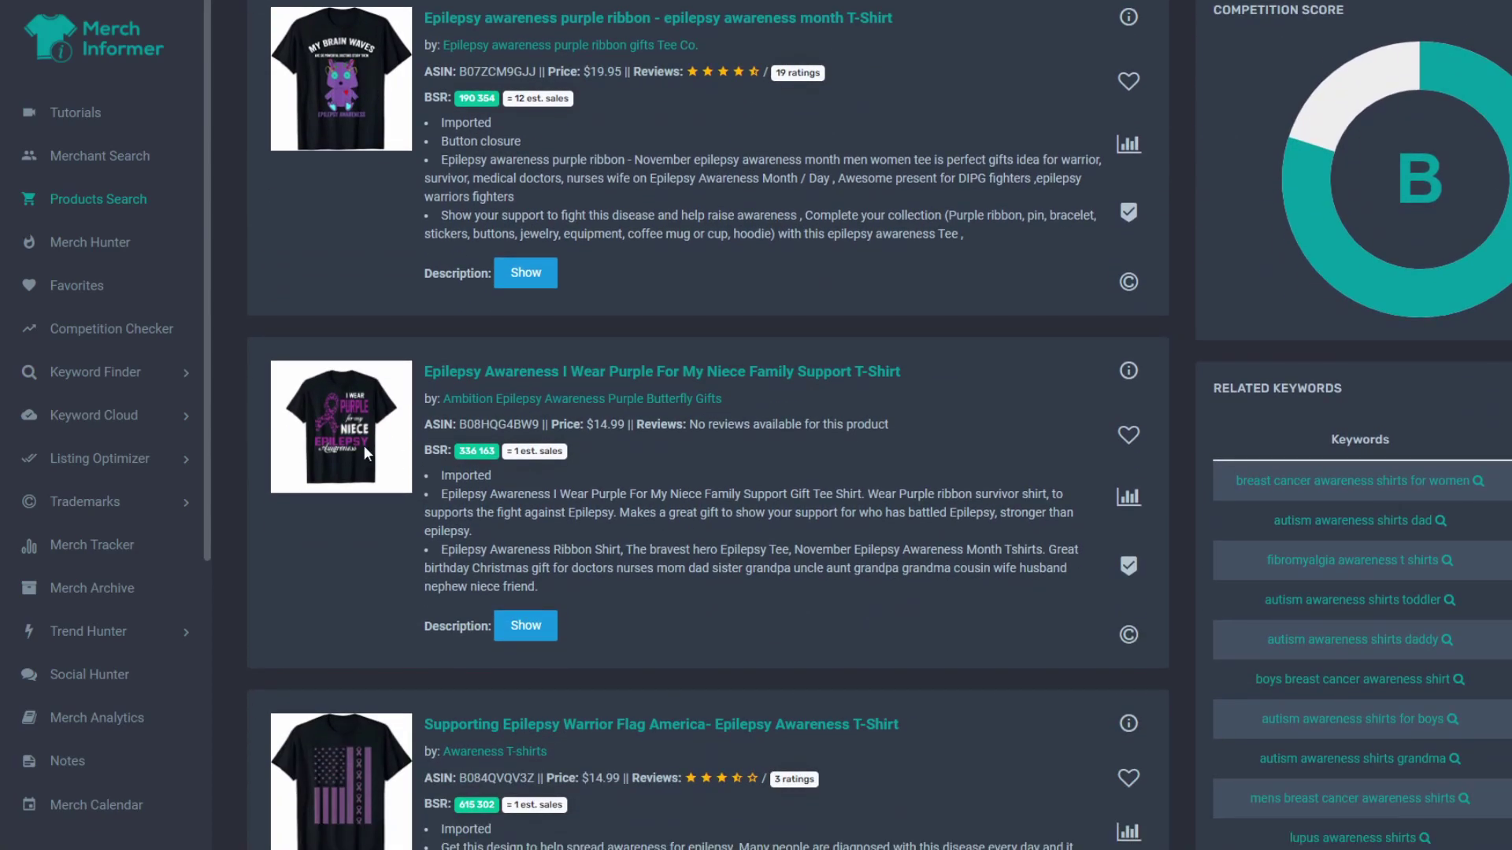
scroll(537, 480, up, 1)
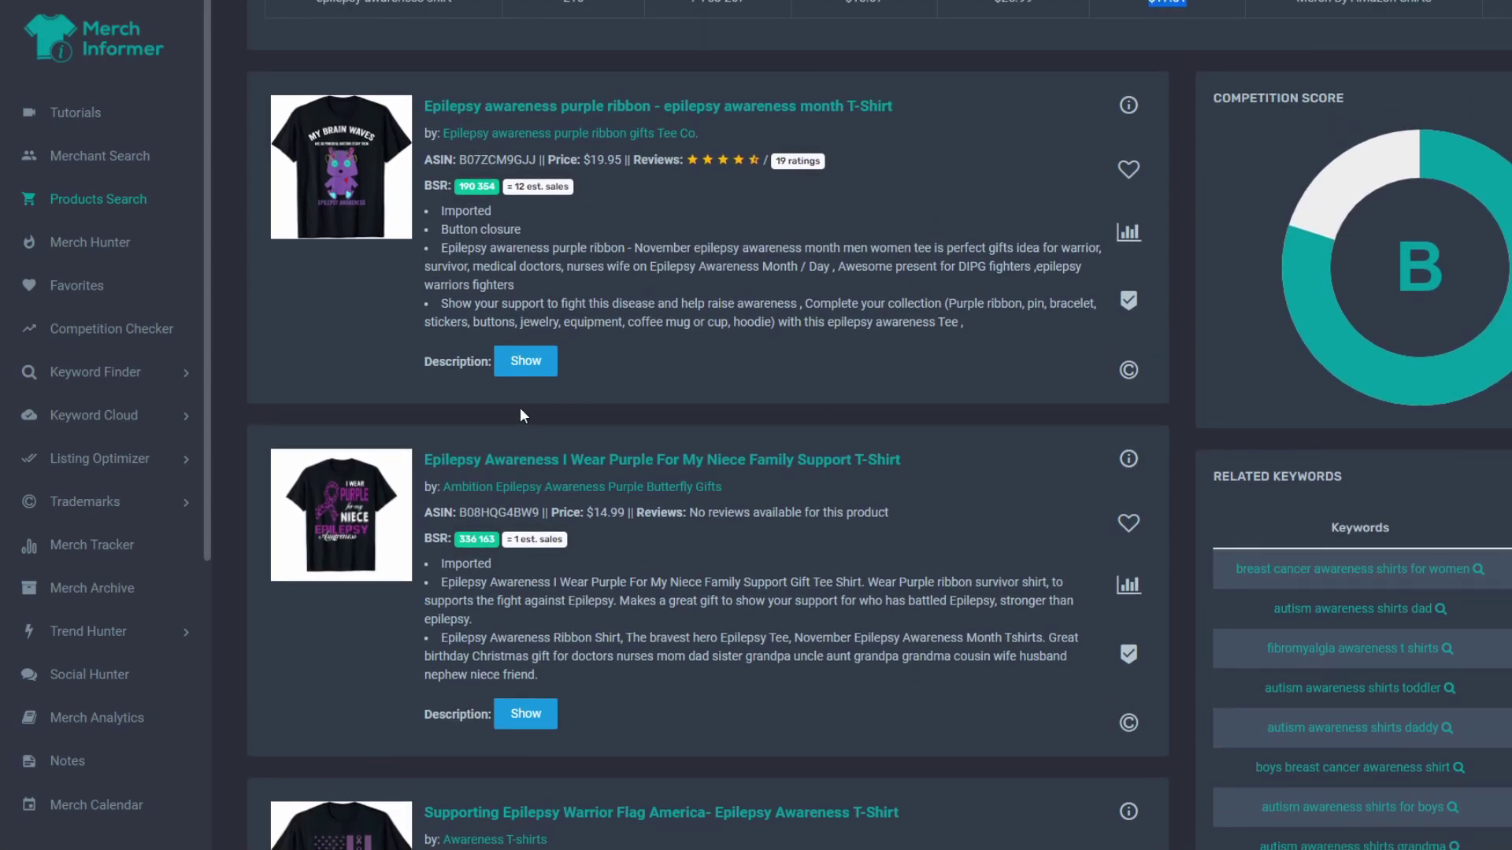
Examine the estimated sales, item details and sales rank history of the "Epilepsy awareness purple ribbon" shirt.
click(529, 186)
triple_click(530, 186)
click(1128, 108)
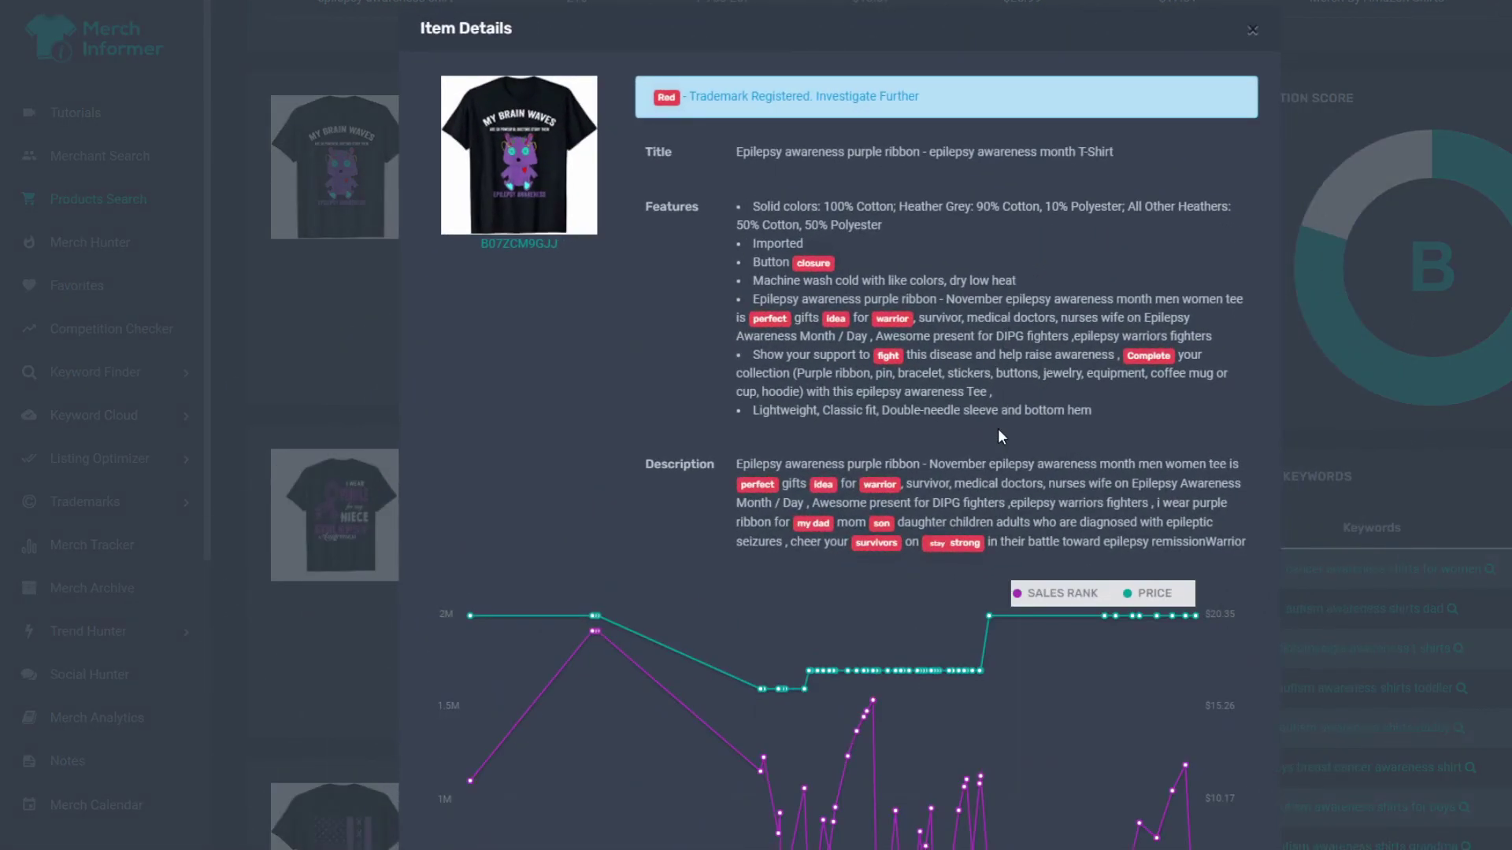
scroll(994, 434, down, 3)
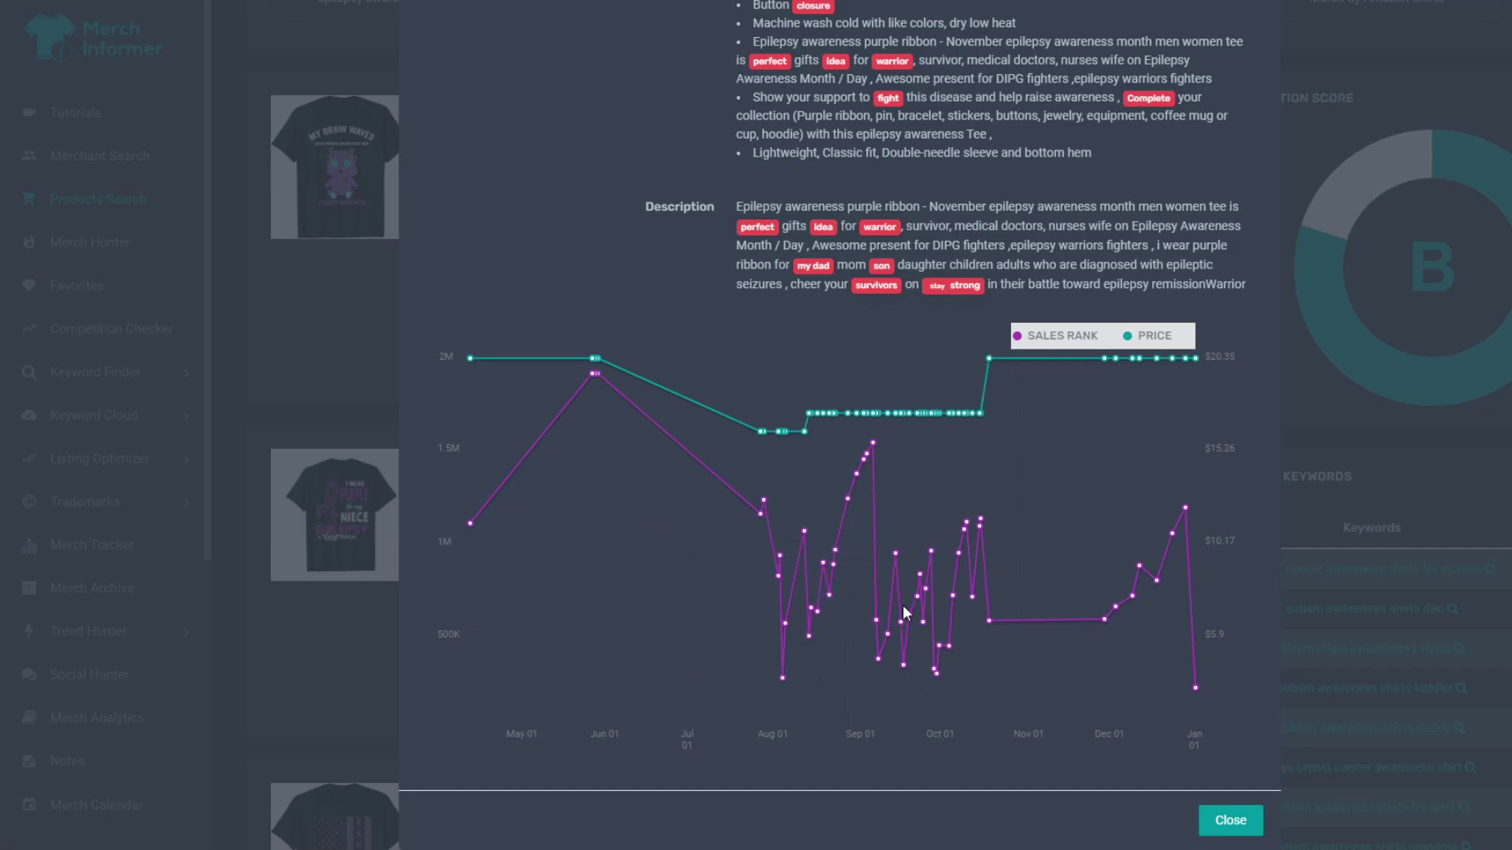
click(1243, 821)
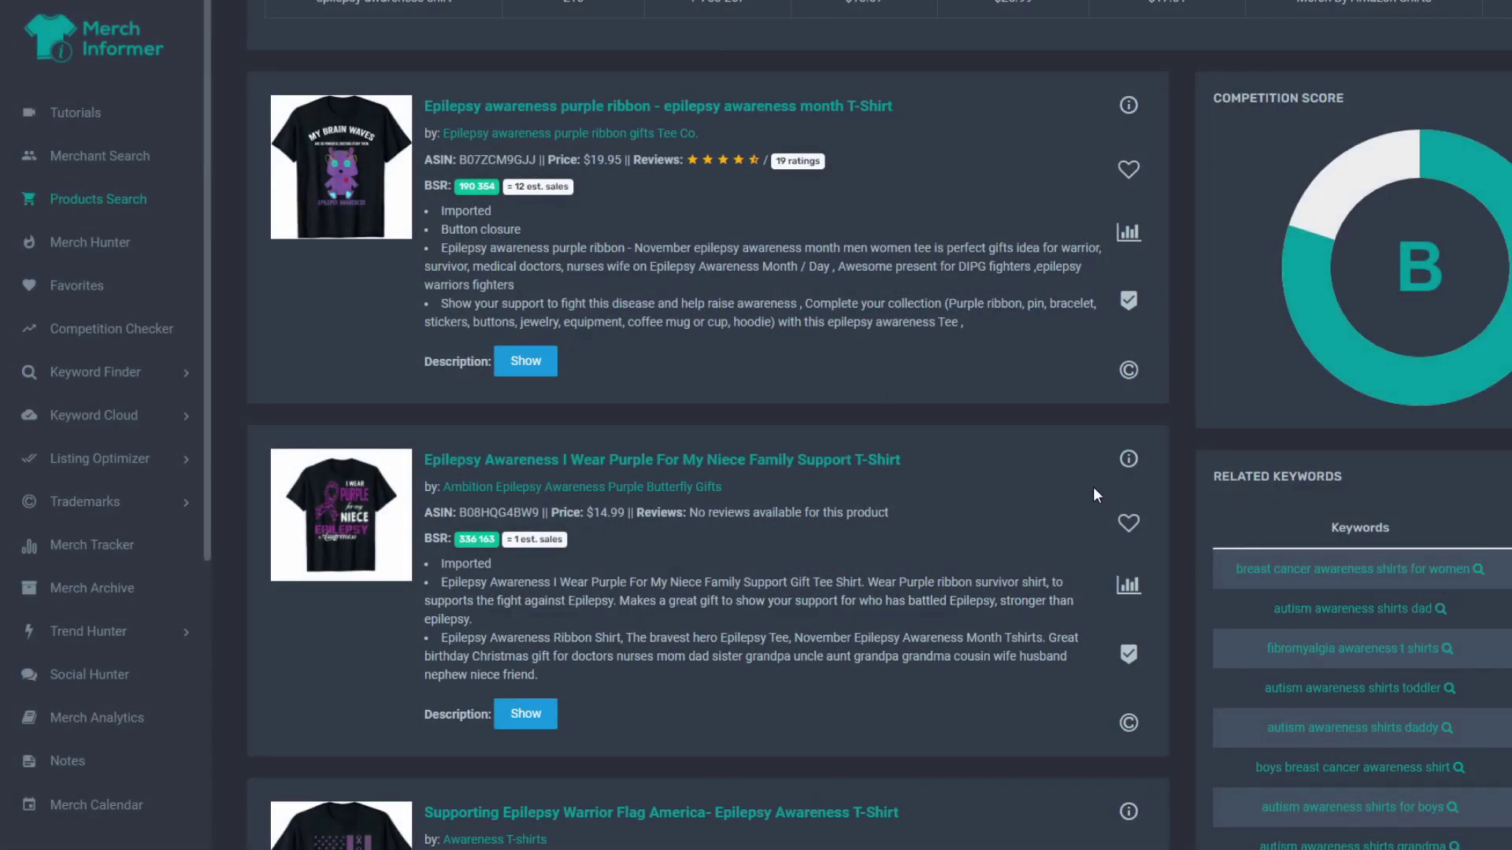
Examine the item details and sales rank history of the "I Wear Purple For My Niece" shirt, and return to the results data.
click(1122, 465)
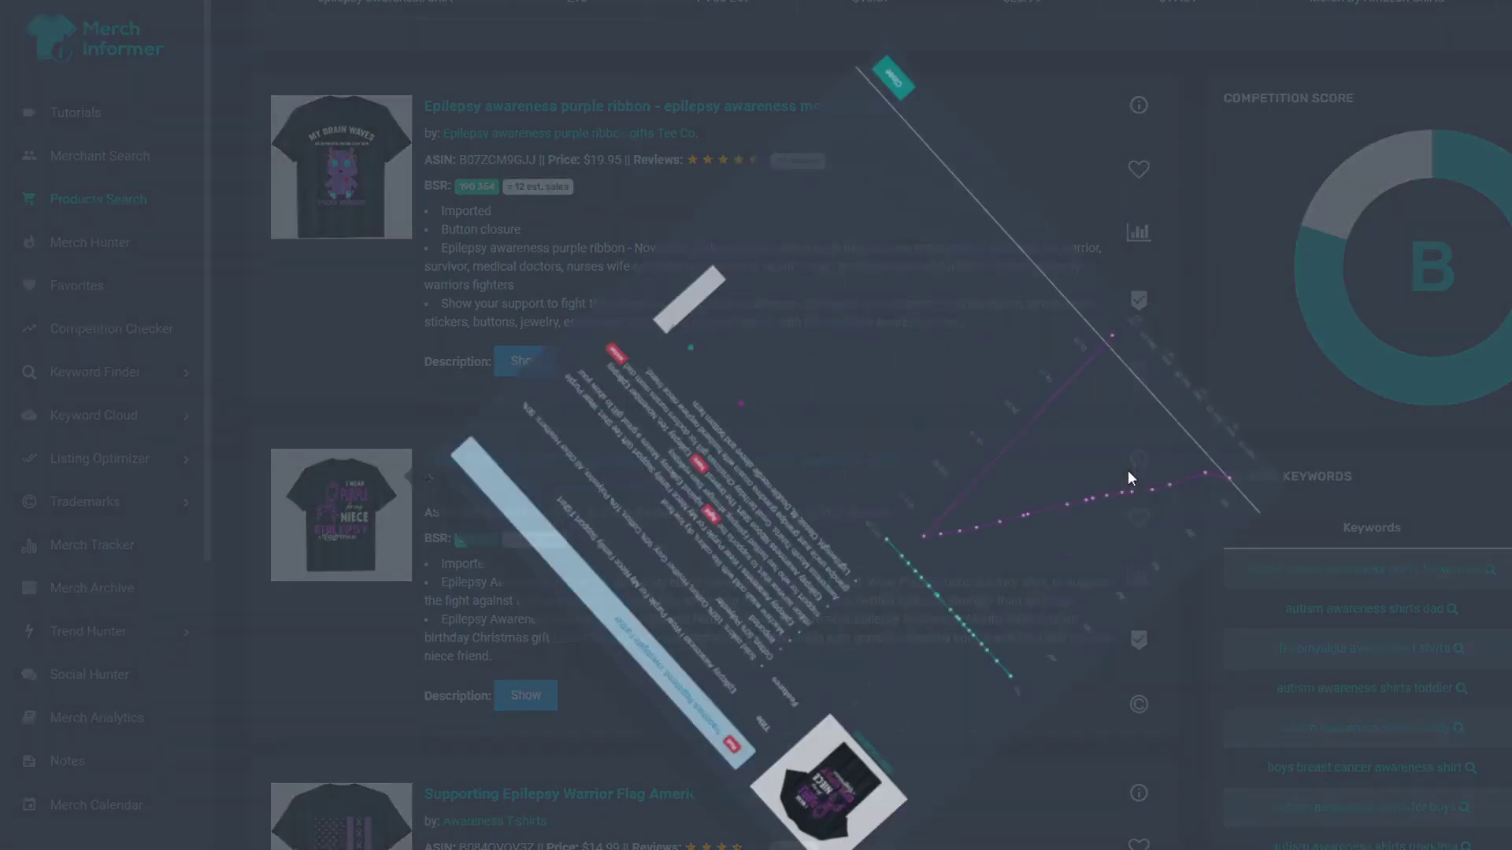
scroll(890, 596, down, 1)
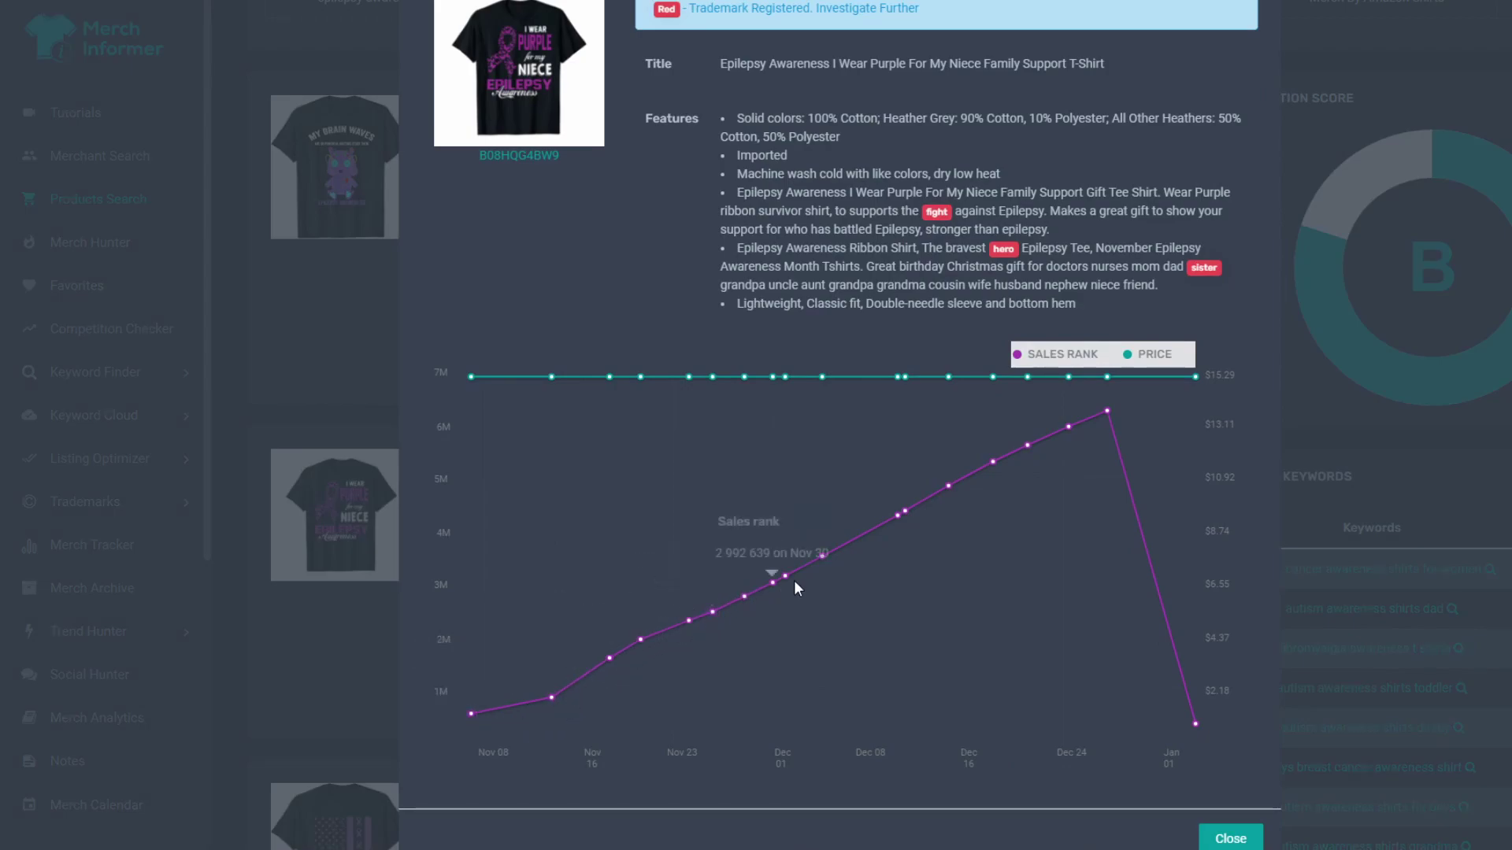
mouse_move(1106, 413)
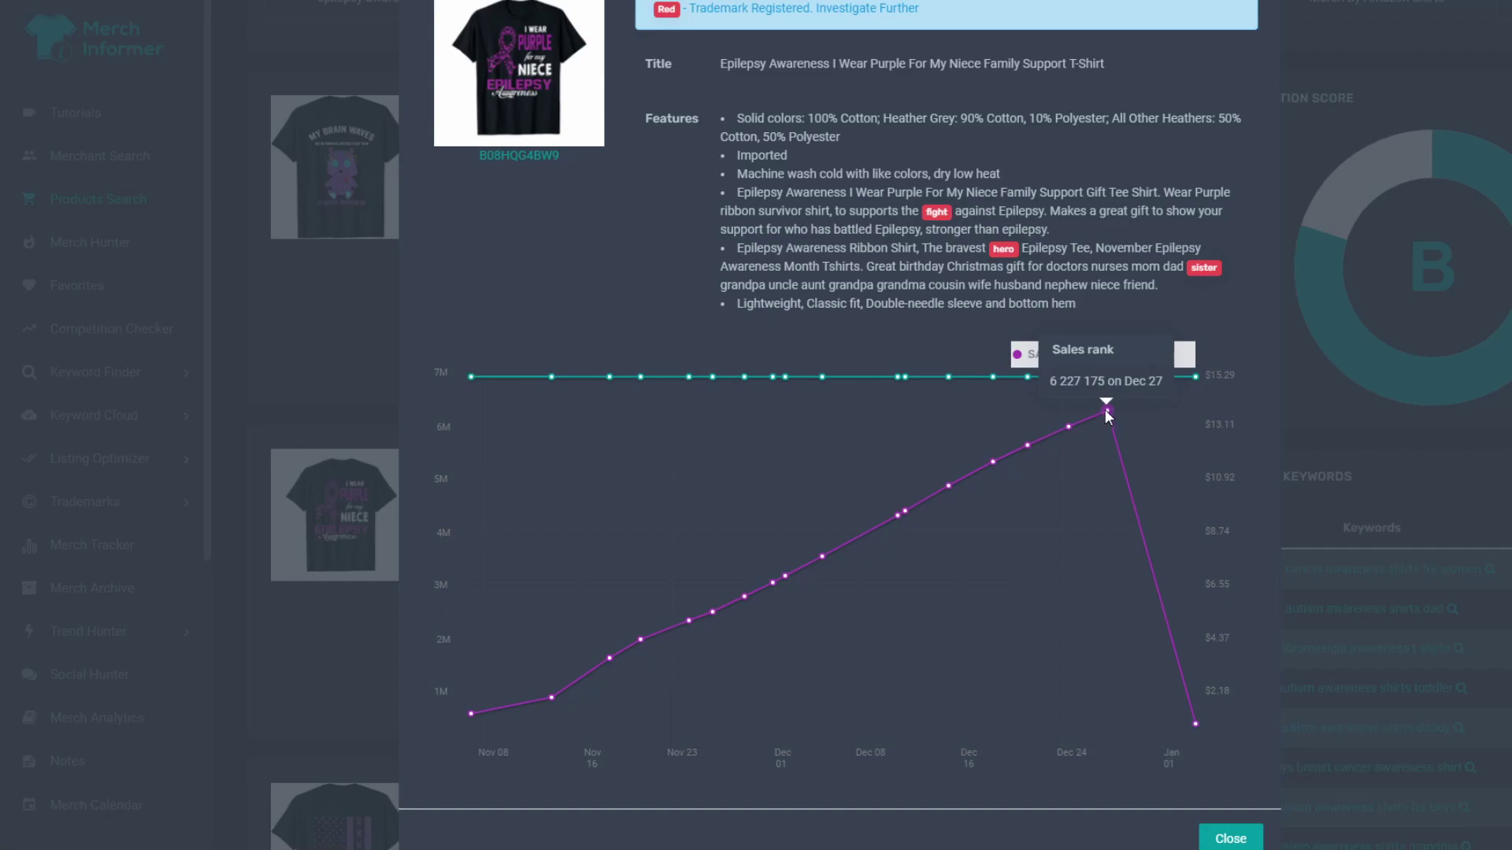
mouse_move(1200, 725)
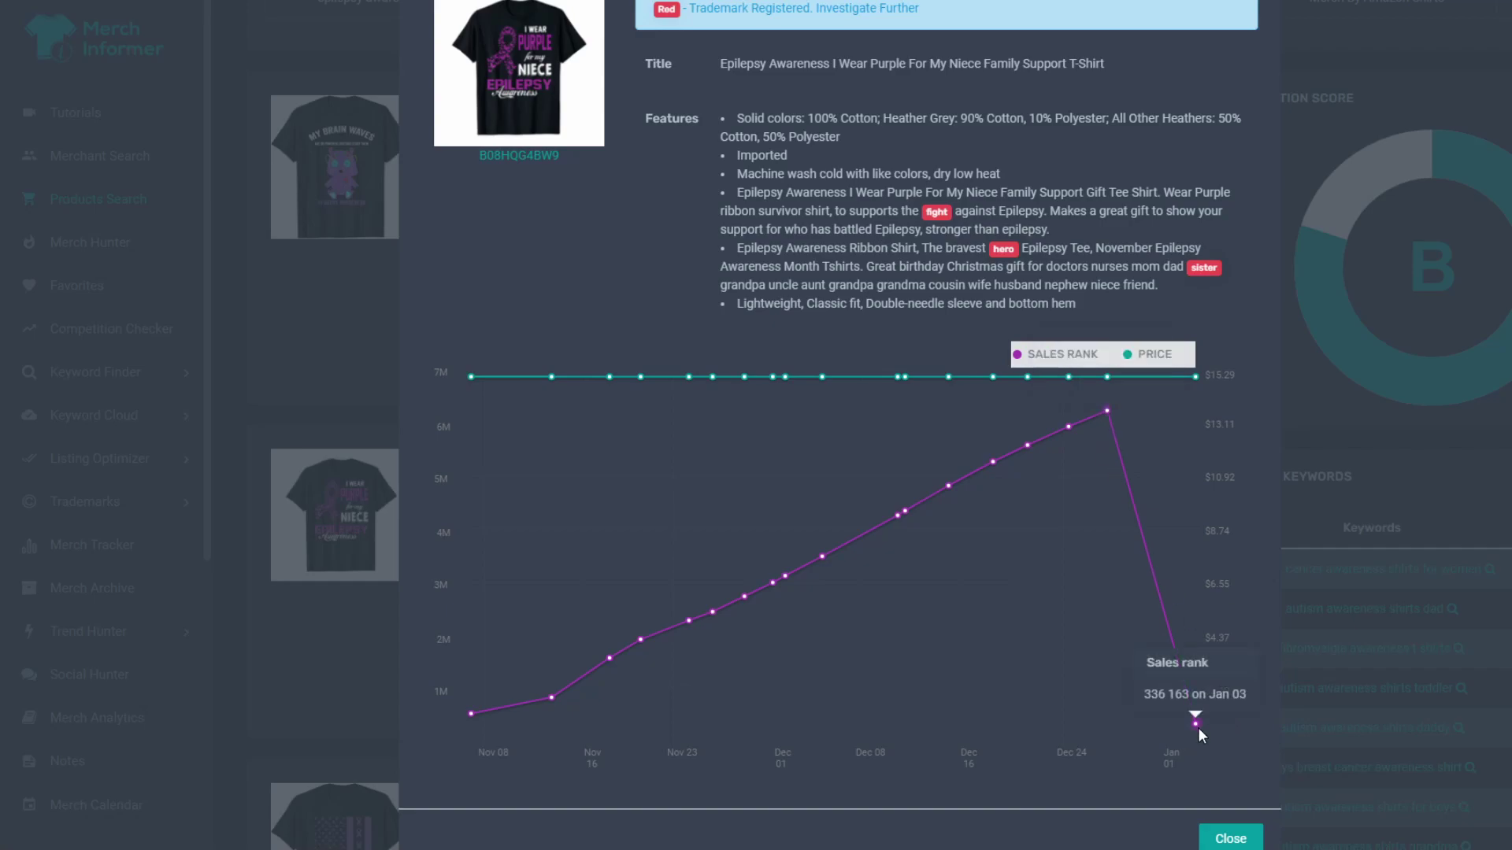
scroll(985, 636, up, 2)
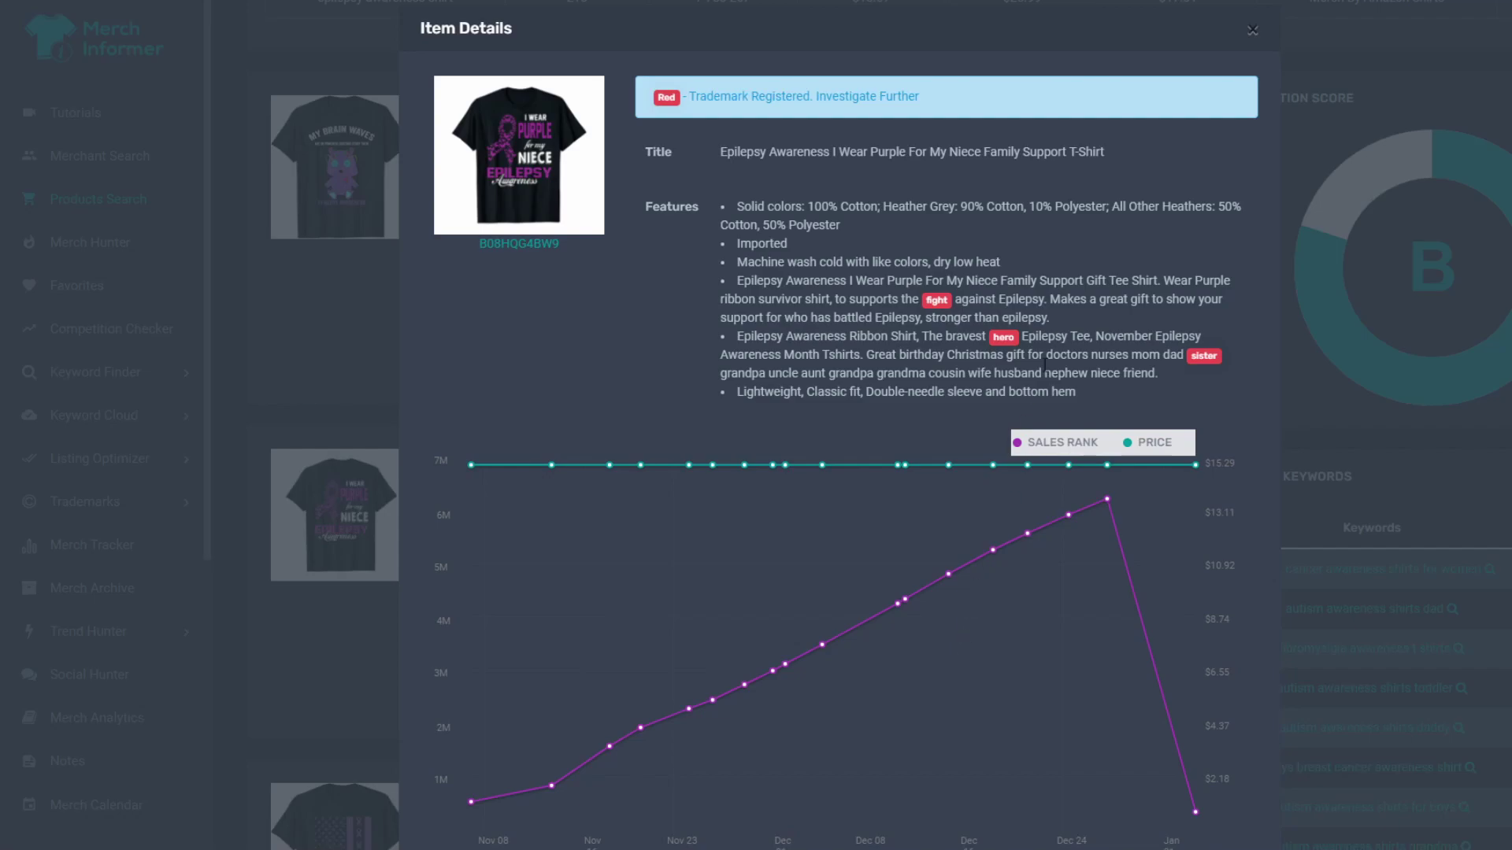
click(1252, 30)
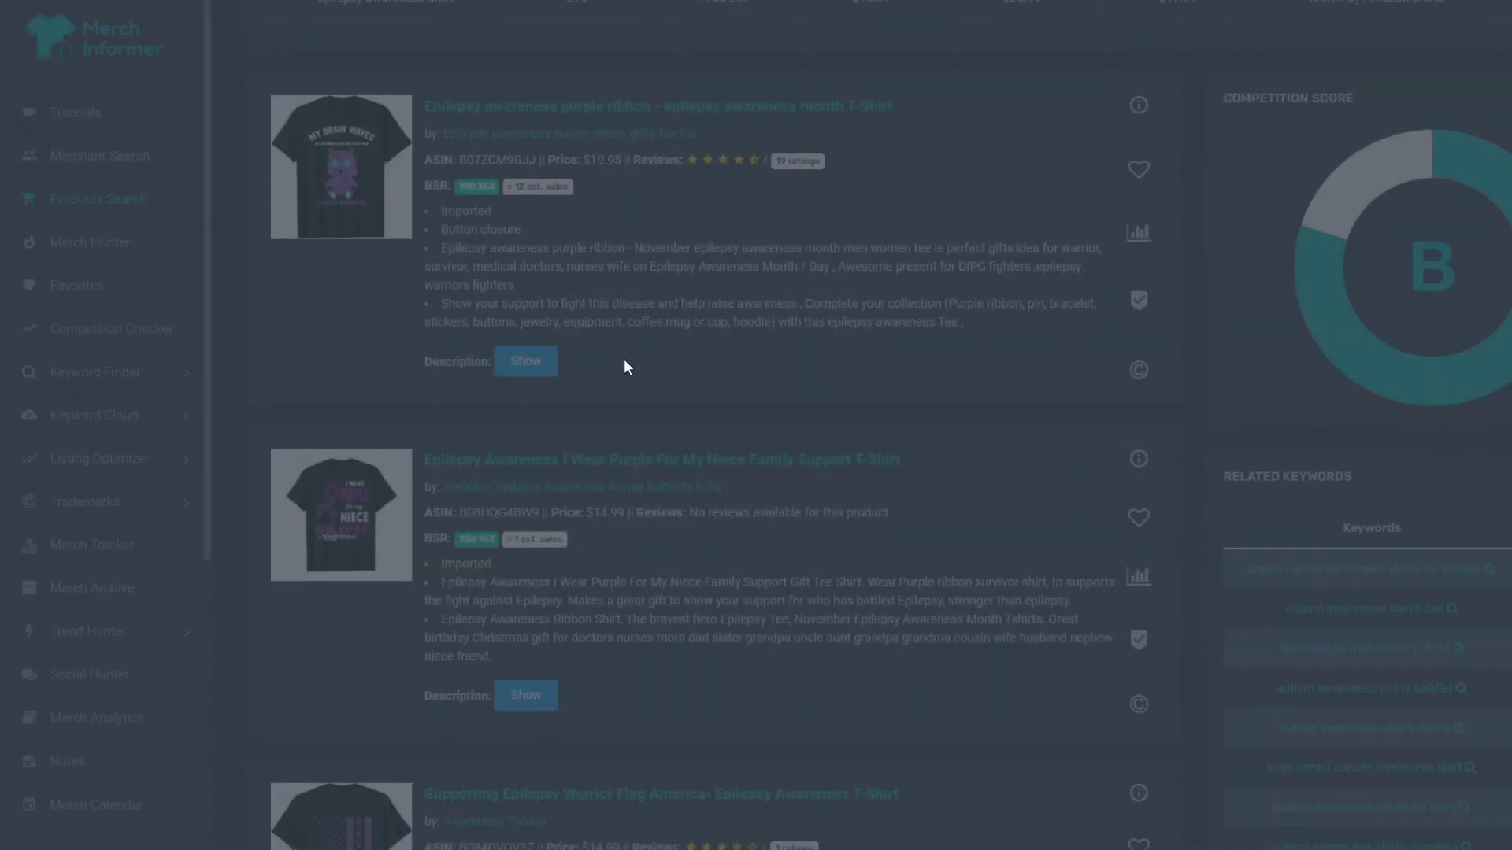
scroll(678, 422, up, 2)
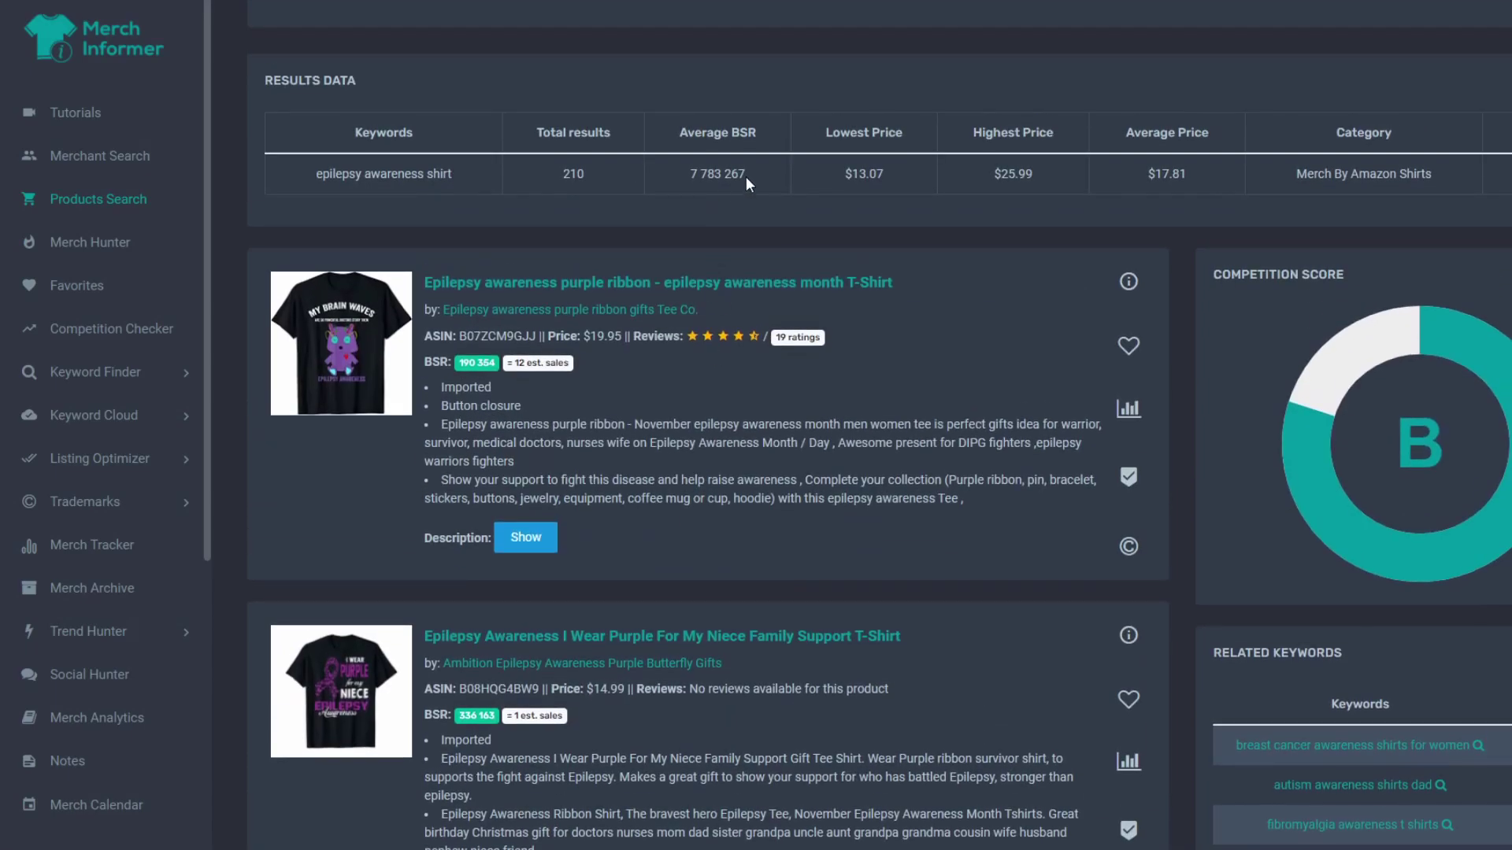
Examine the average BSR for the epilepsy awareness shirt search and look through the competing product listings.
drag(750, 168, 685, 171)
scroll(731, 574, down, 8)
scroll(725, 579, down, 8)
scroll(537, 526, down, 2)
scroll(552, 528, up, 20)
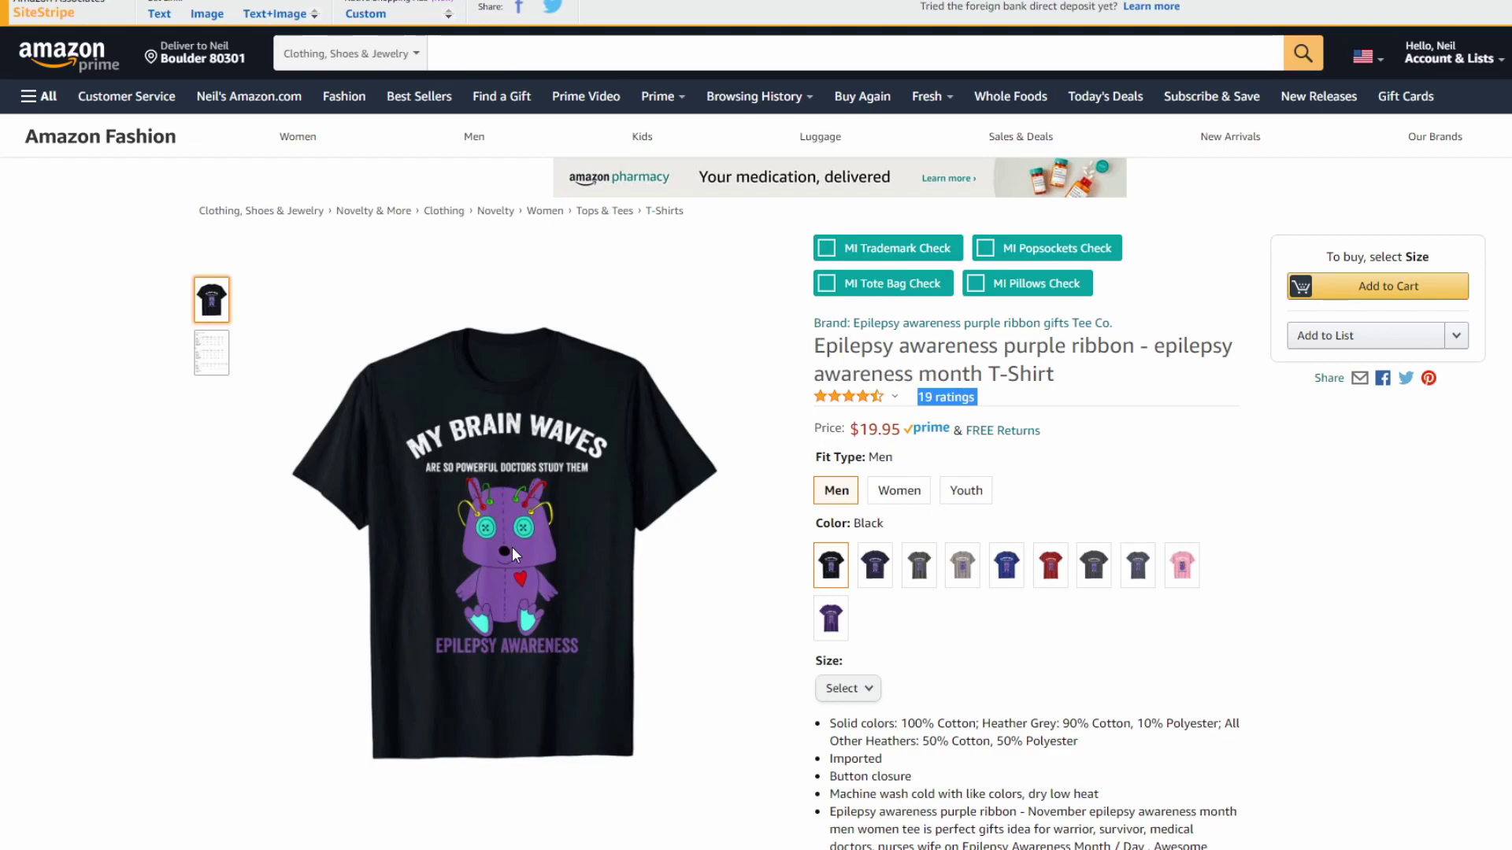
Return to Niche Hunter, check the epilepsy awareness shirt keyword, and clear the keyword search filter.
key(ctrl+Tab)
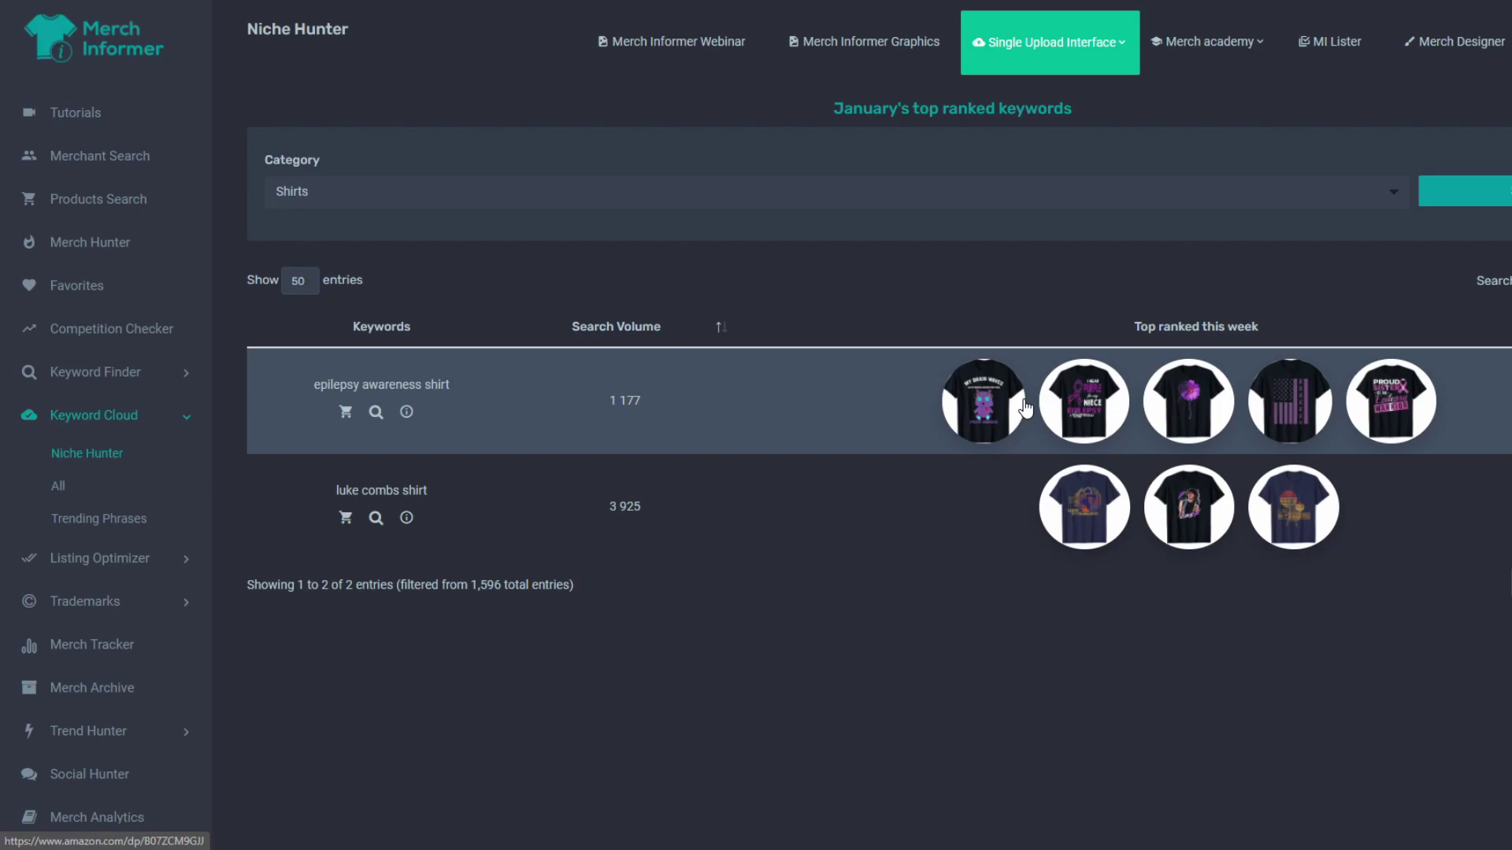
drag(451, 385, 316, 379)
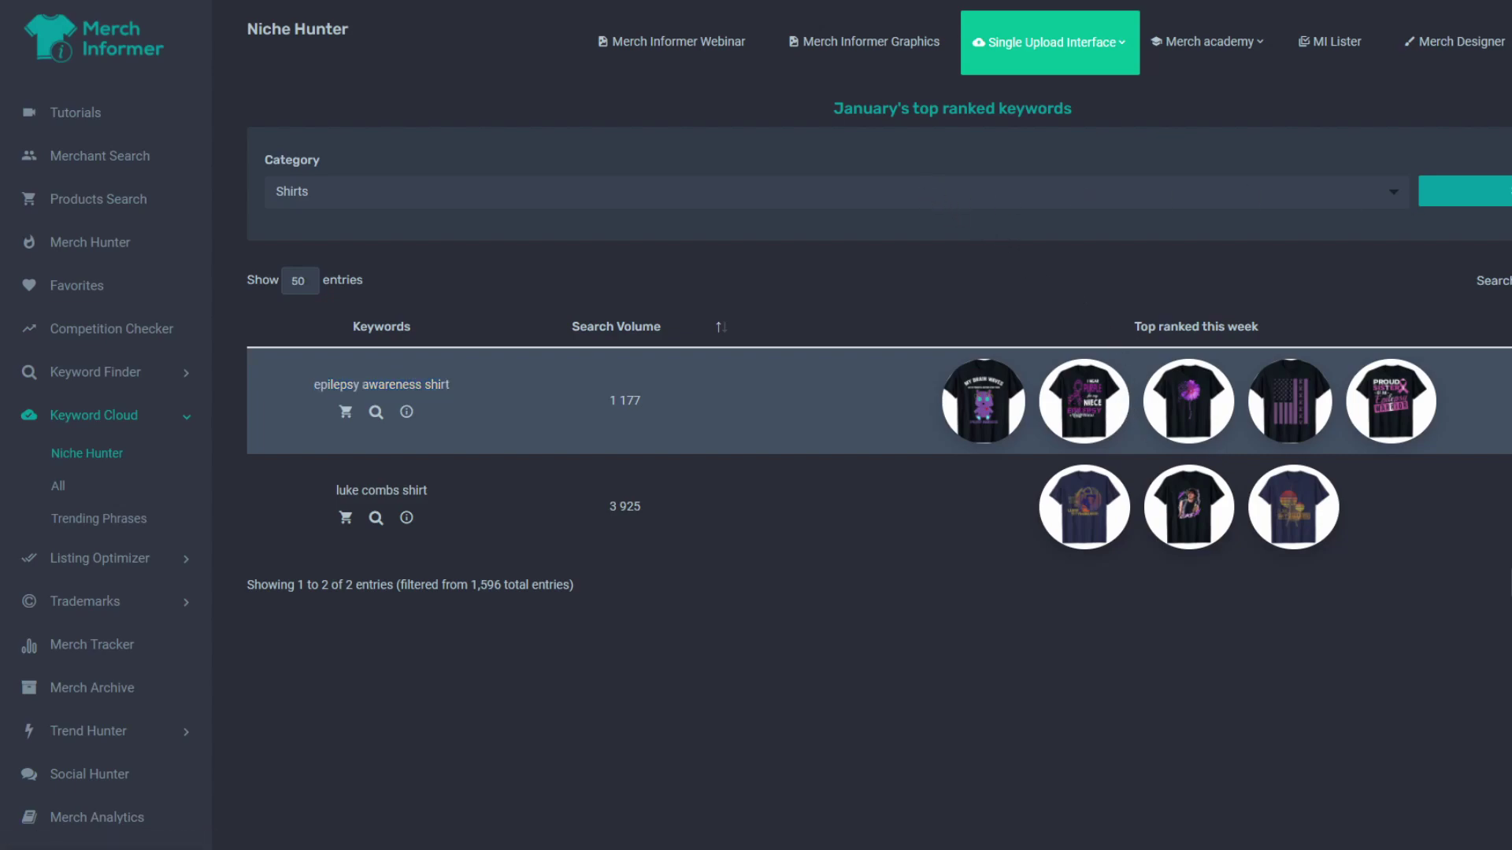
key(BackSpace)
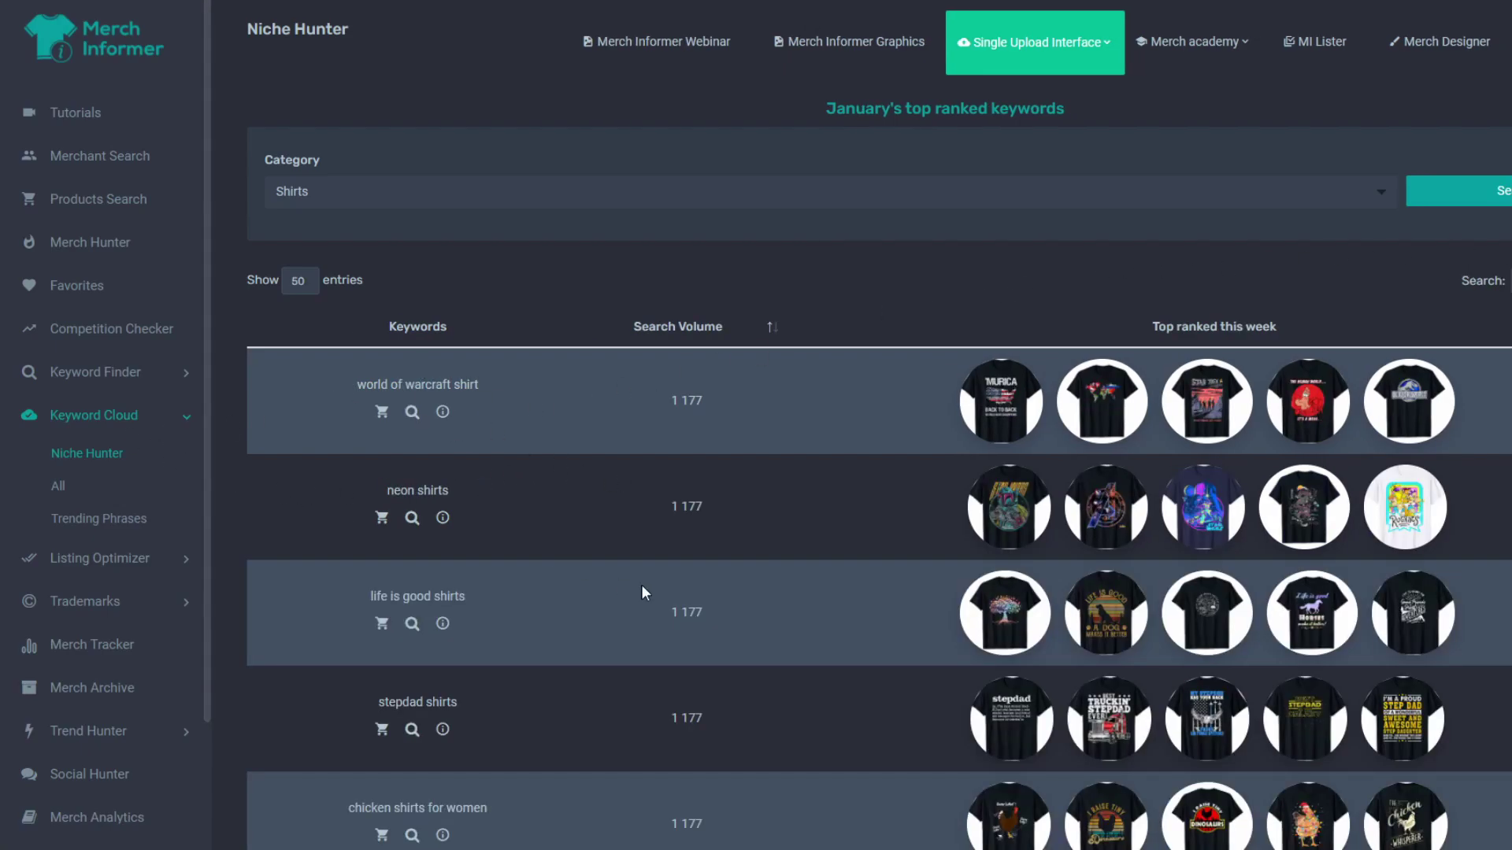
Browse the full list of January's top ranked shirt keywords, comparing their search volumes and top ranked designs.
scroll(931, 608, down, 20)
scroll(1190, 698, down, 20)
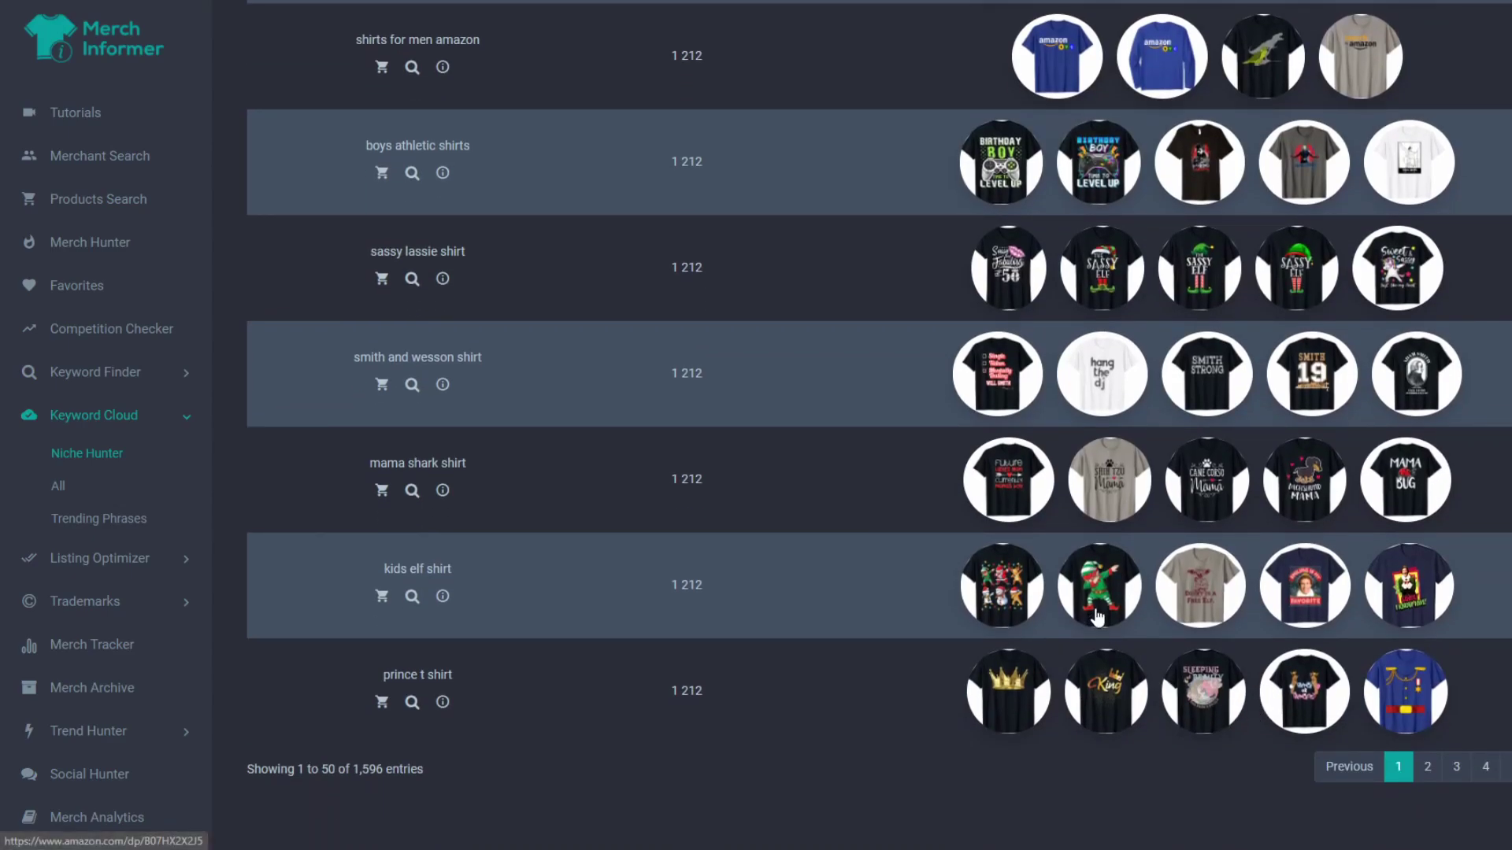
scroll(1048, 504, up, 12)
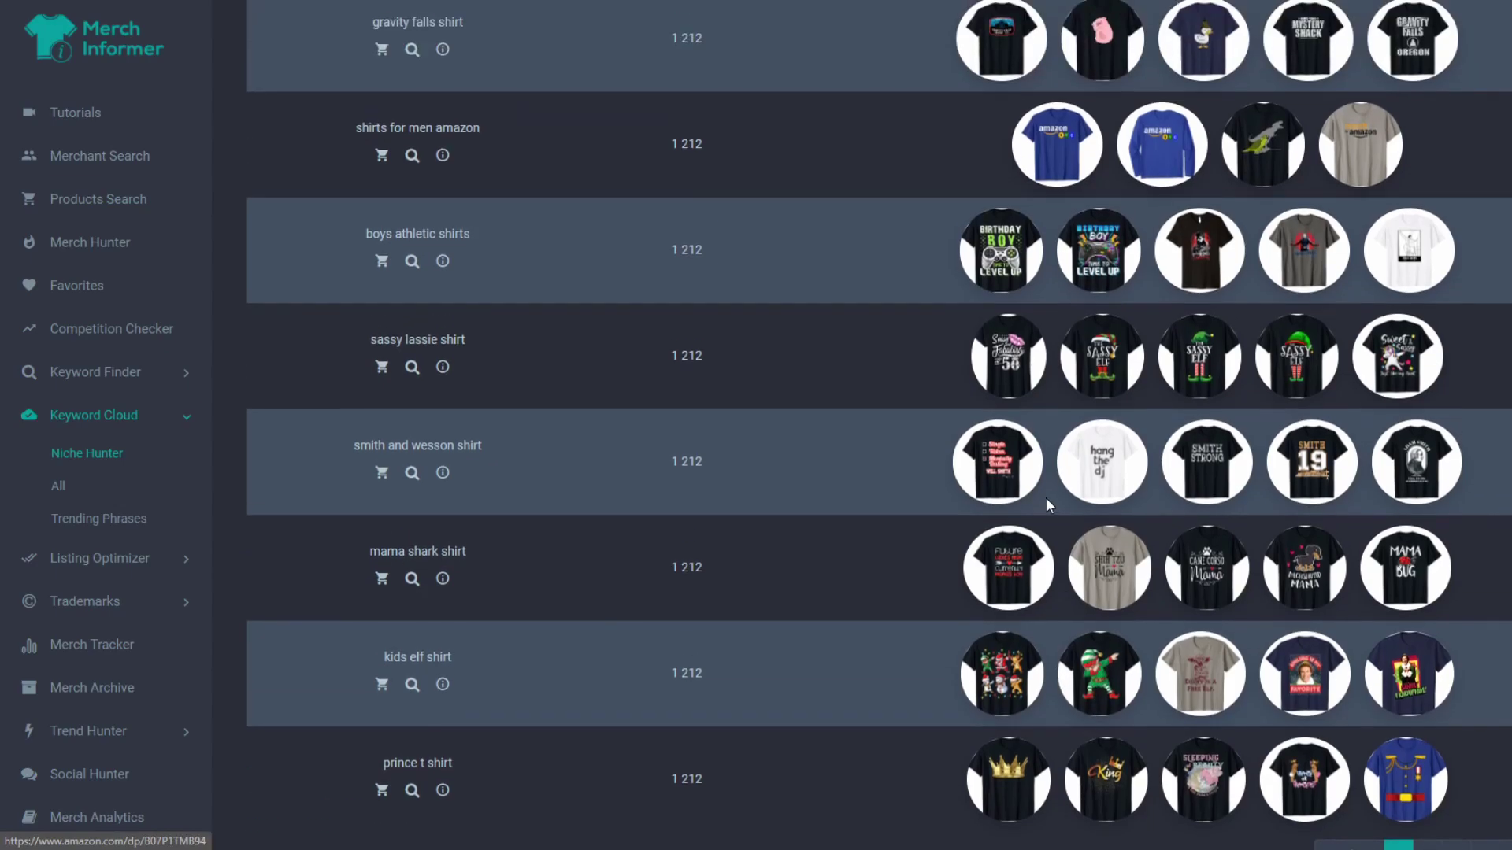
scroll(1054, 525, up, 2)
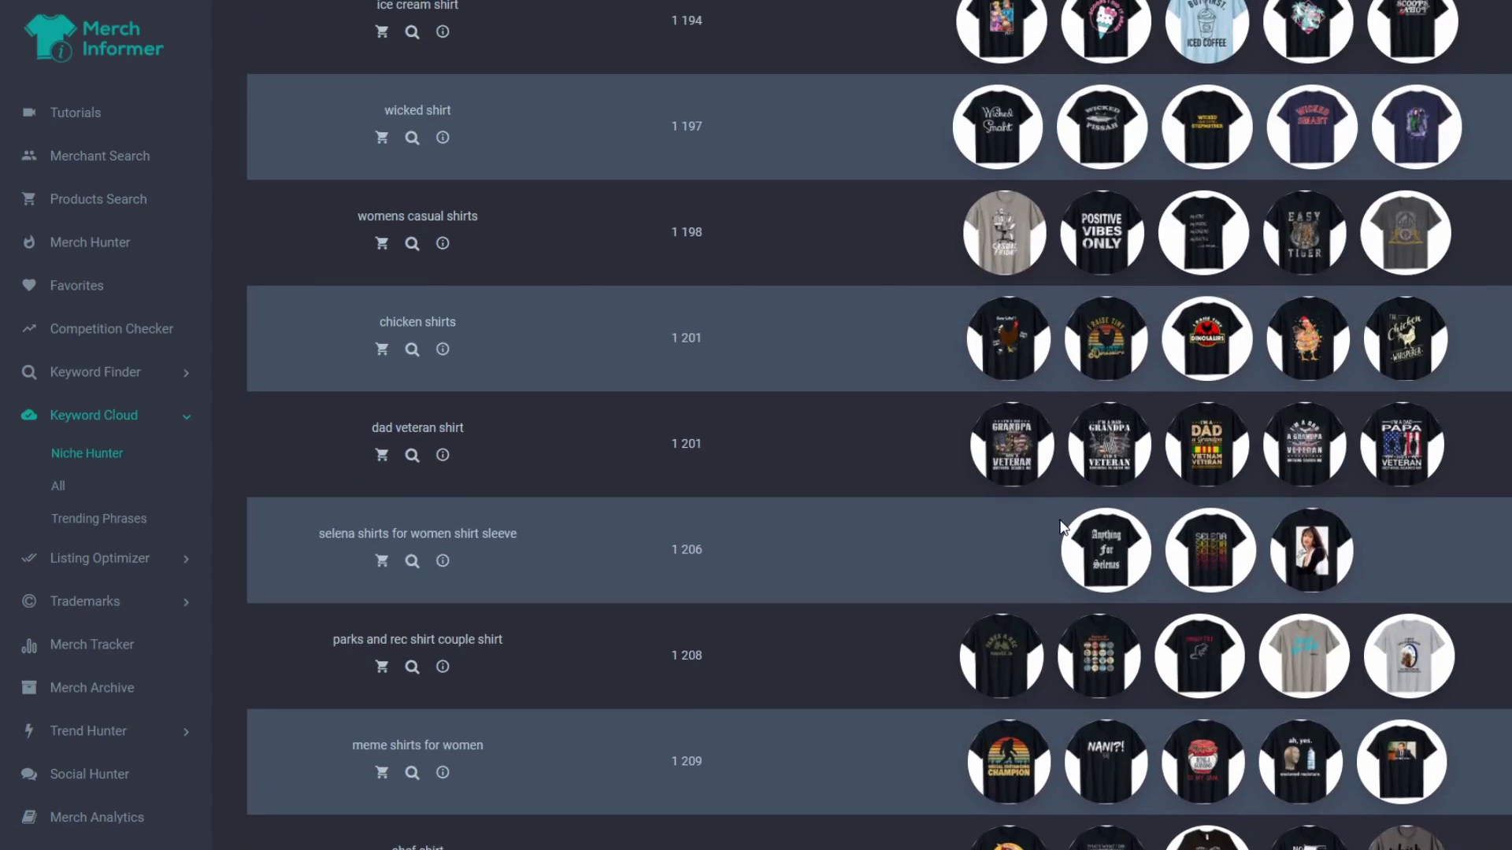
scroll(1065, 533, up, 7)
scroll(1065, 534, up, 15)
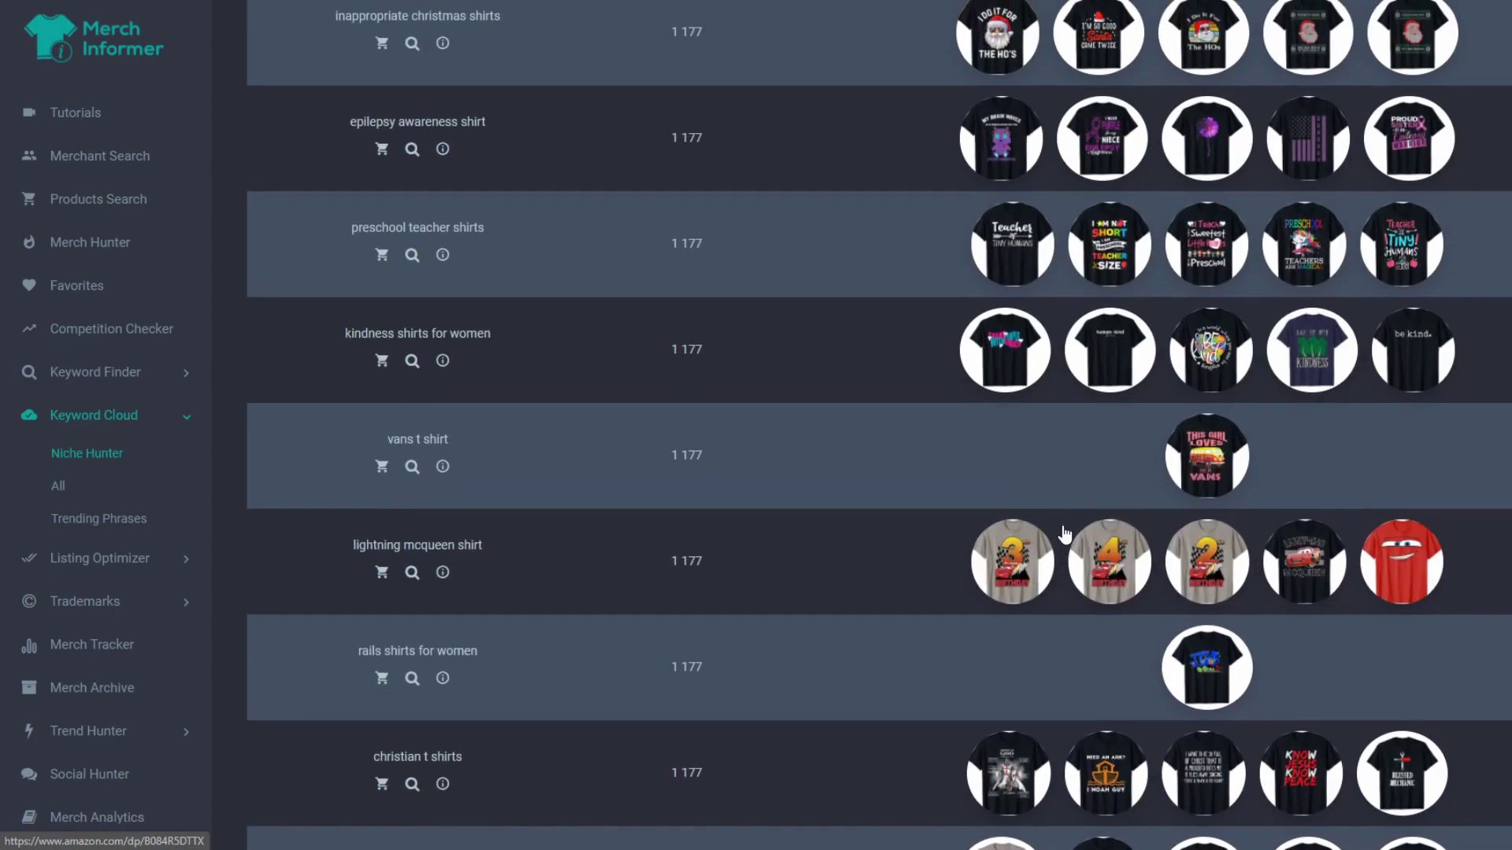